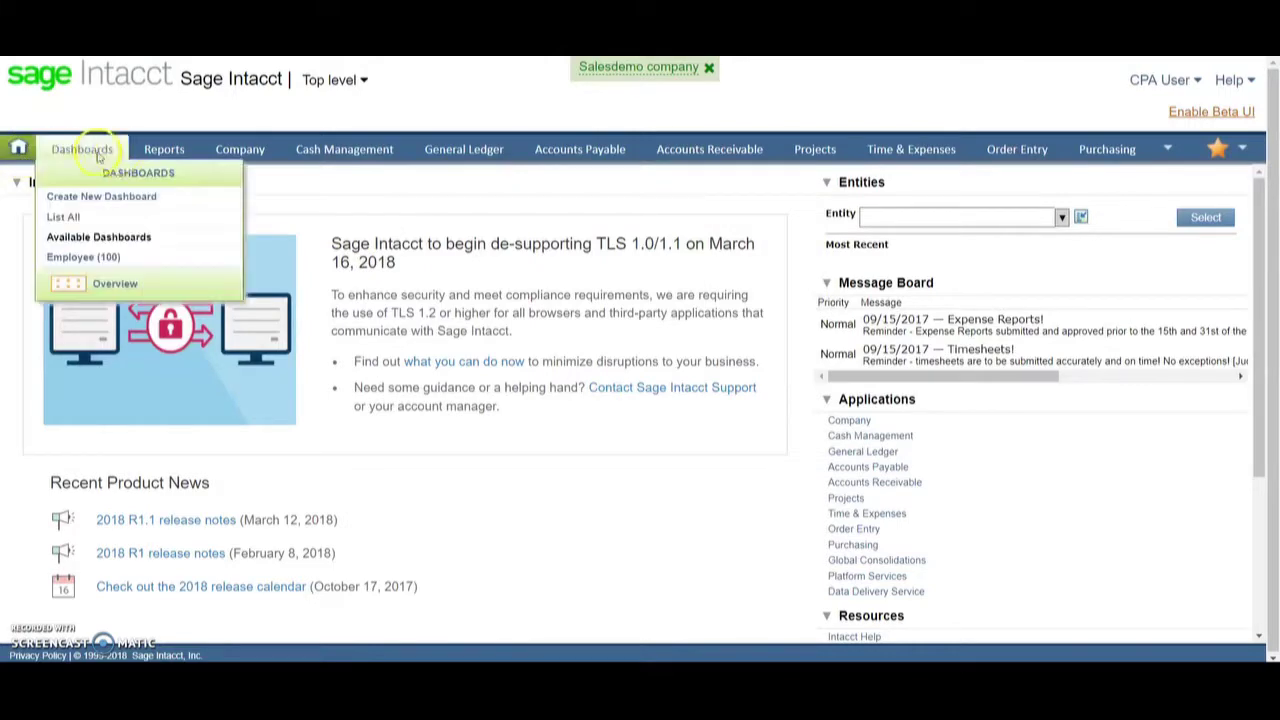
{"action": "mouse_move", "coordinate": [255, 157]}
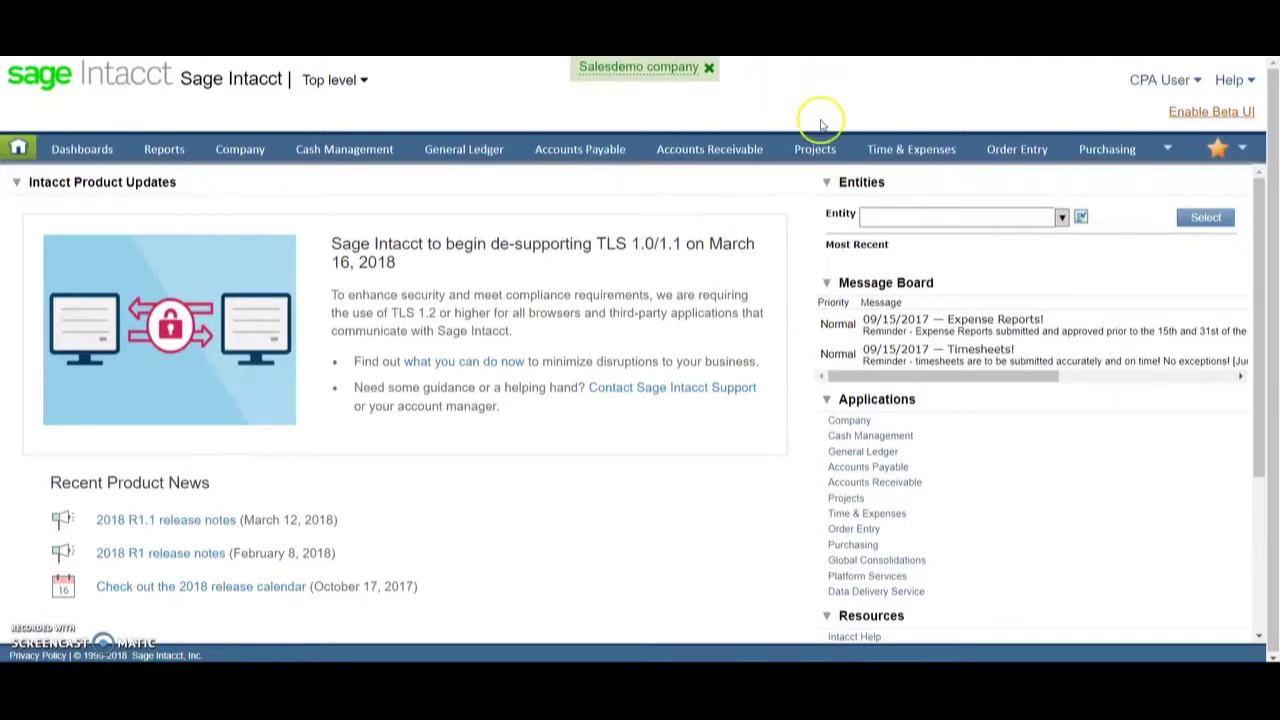
{"action": "mouse_move", "coordinate": [818, 150]}
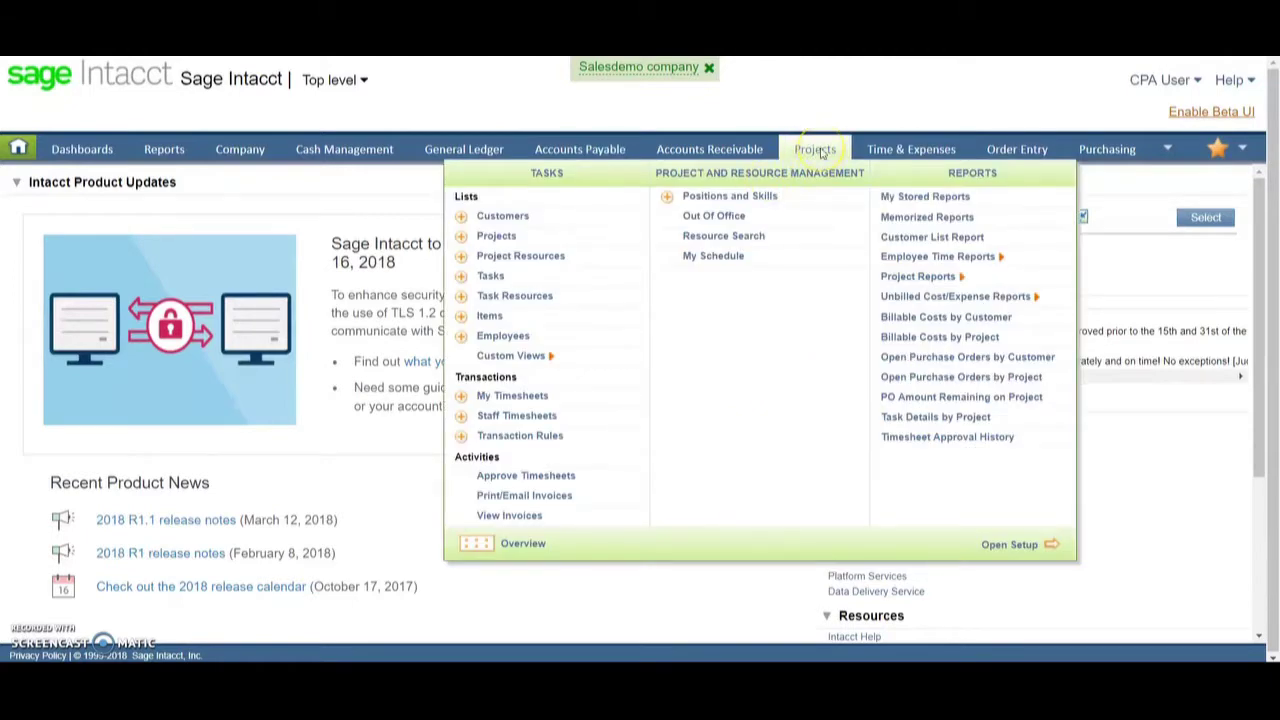
{"action": "mouse_move", "coordinate": [1170, 152]}
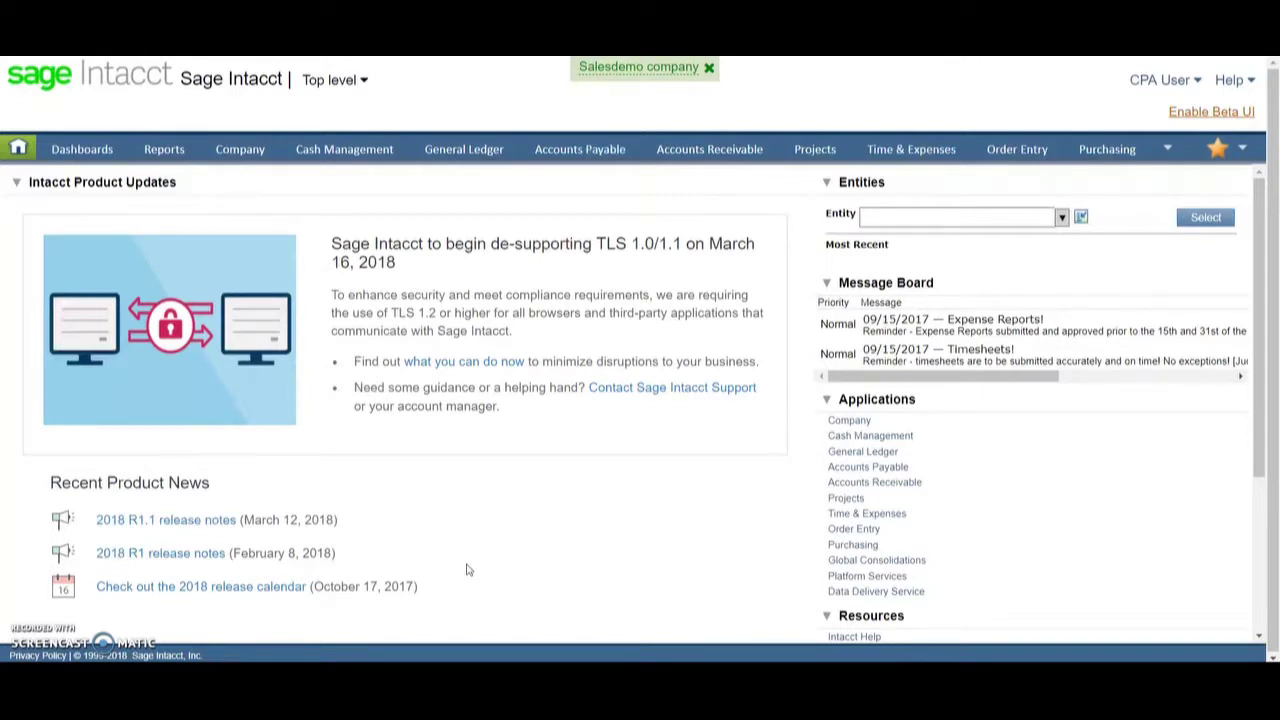
{"action": "left_click", "coordinate": [423, 477]}
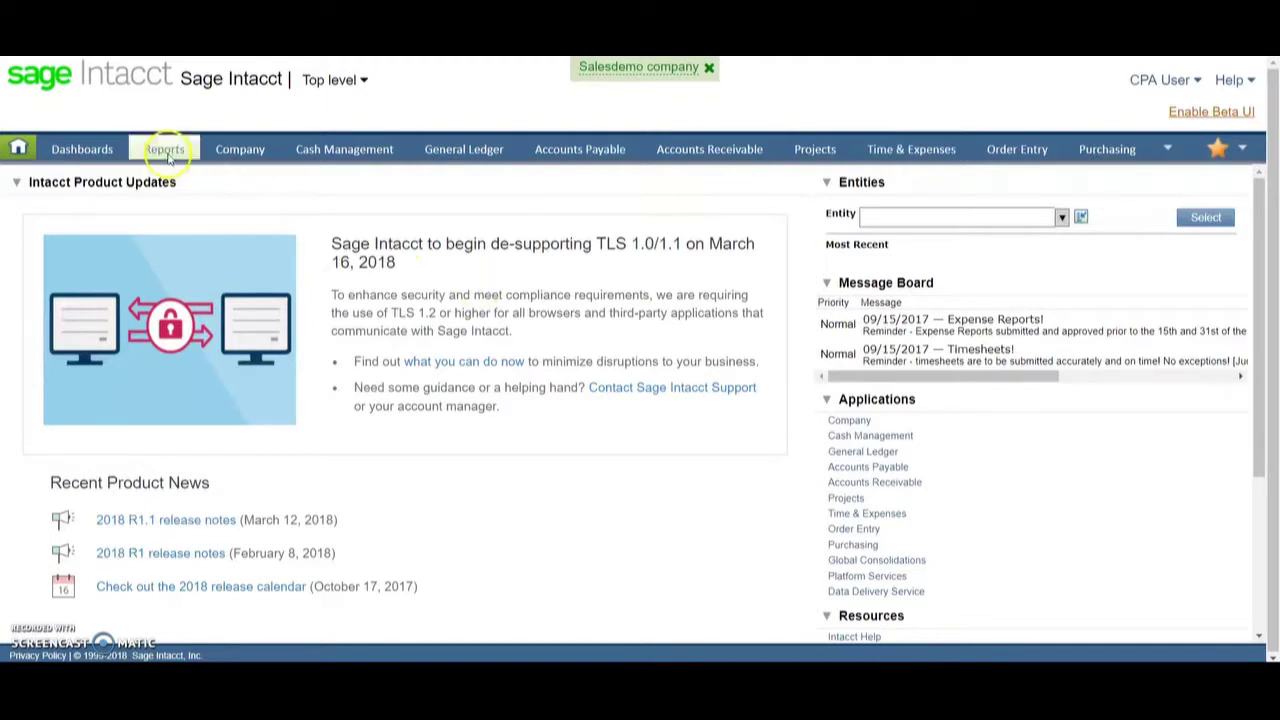
- Open a blank company message form, cancel it without saving, and return to the home page
{"action": "left_click", "coordinate": [240, 149]}
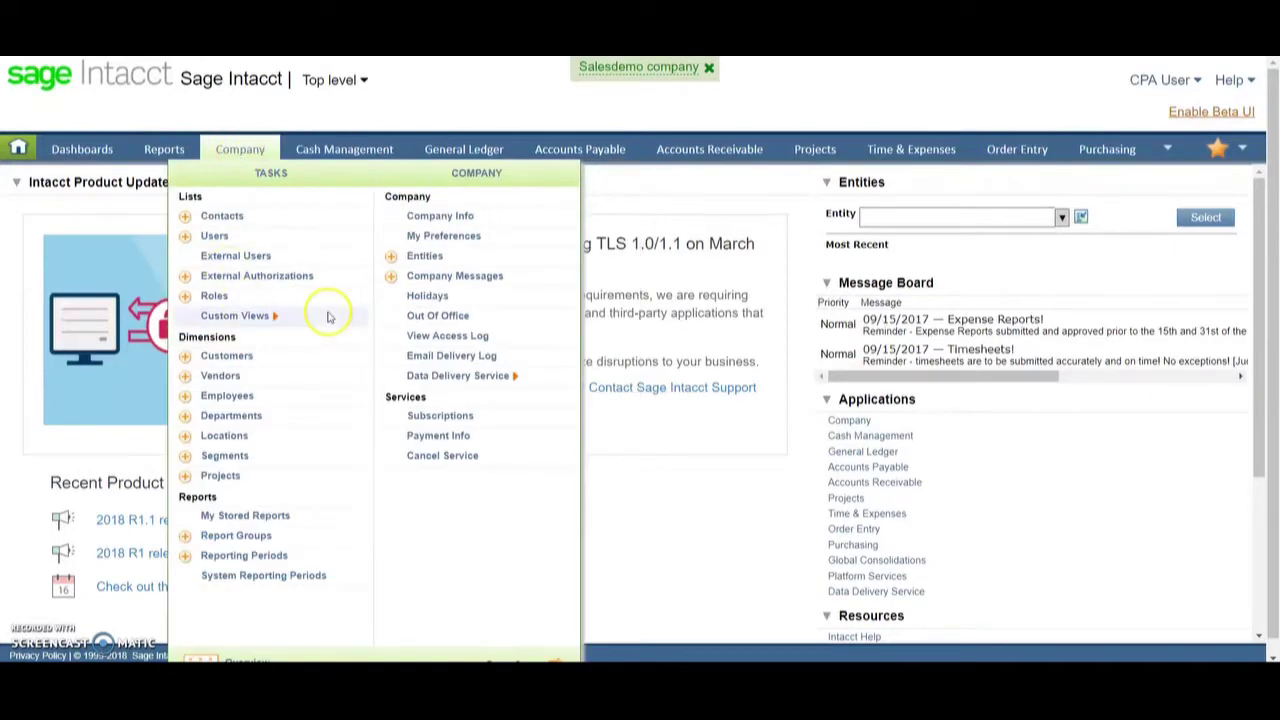
{"action": "left_click", "coordinate": [391, 276]}
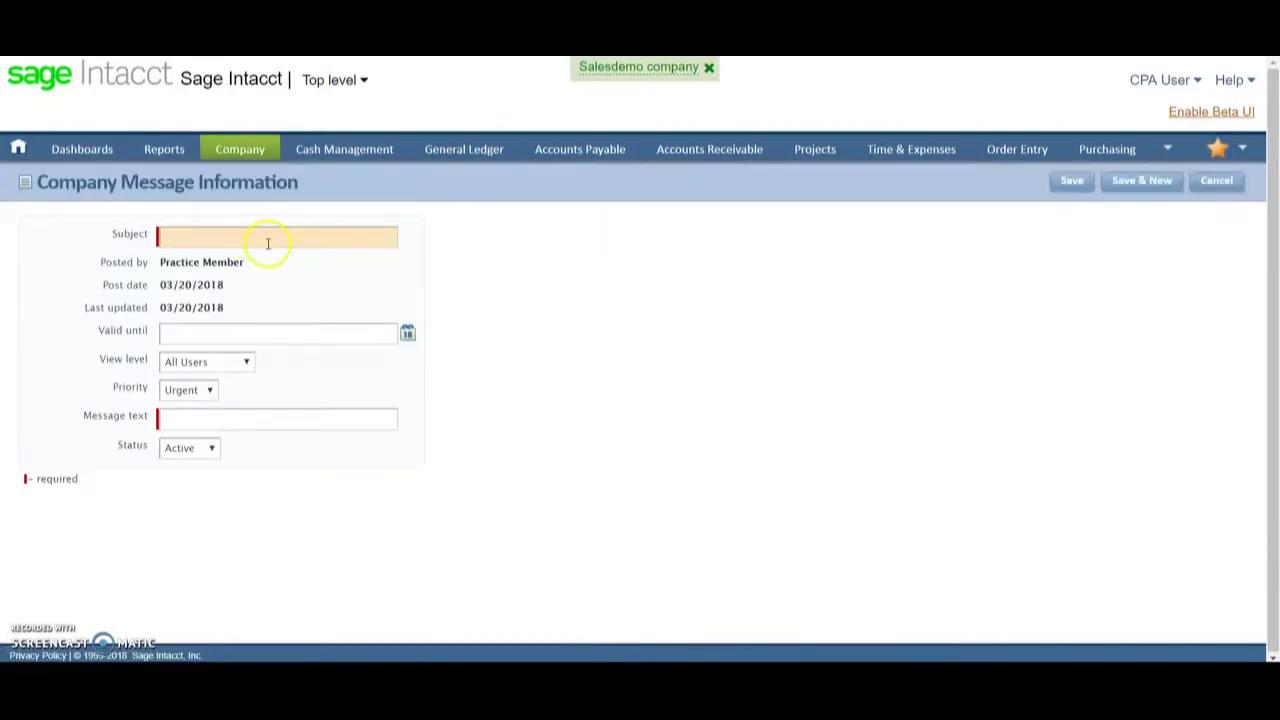
{"action": "left_click", "coordinate": [1217, 186]}
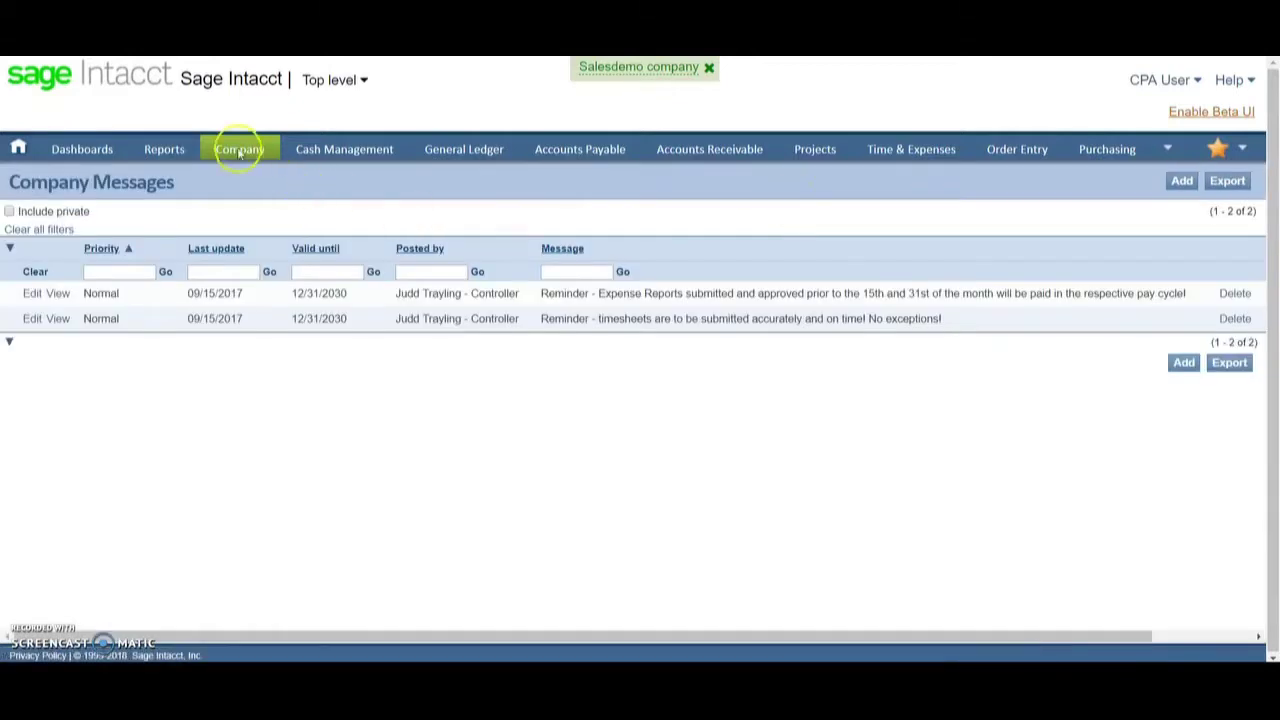
{"action": "left_click", "coordinate": [240, 149]}
{"action": "left_click", "coordinate": [224, 150]}
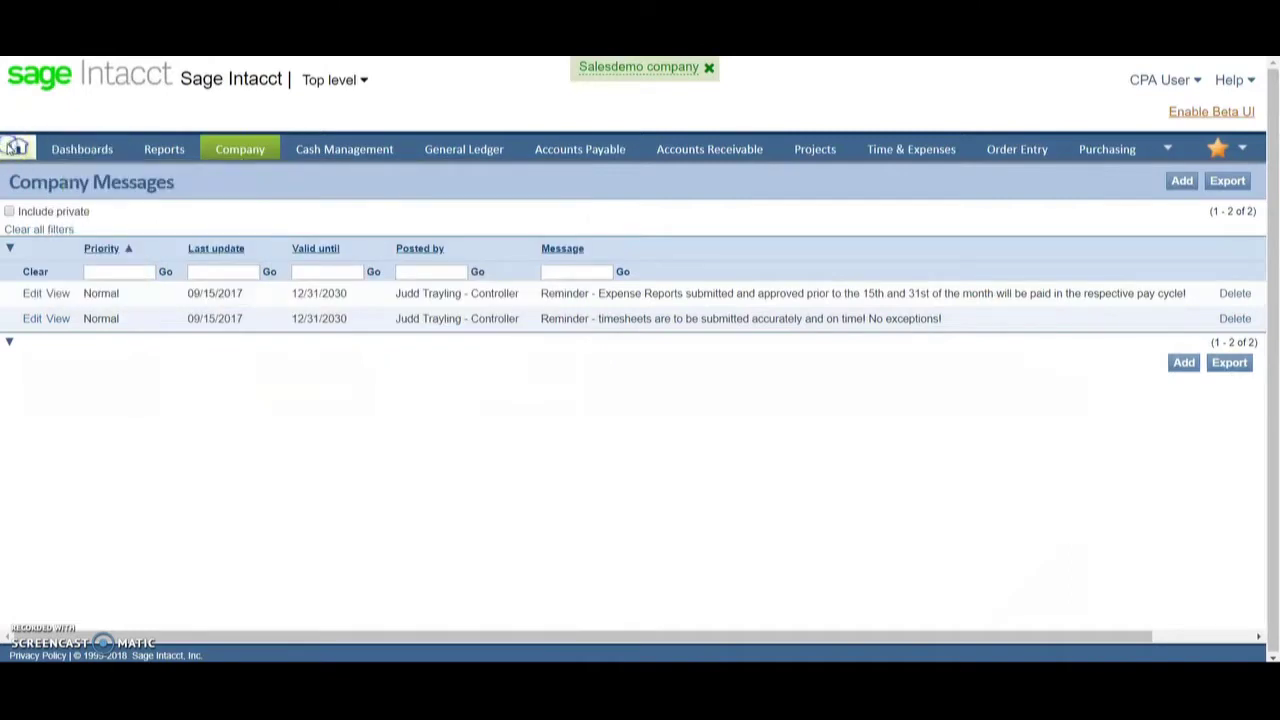
{"action": "left_click", "coordinate": [18, 147]}
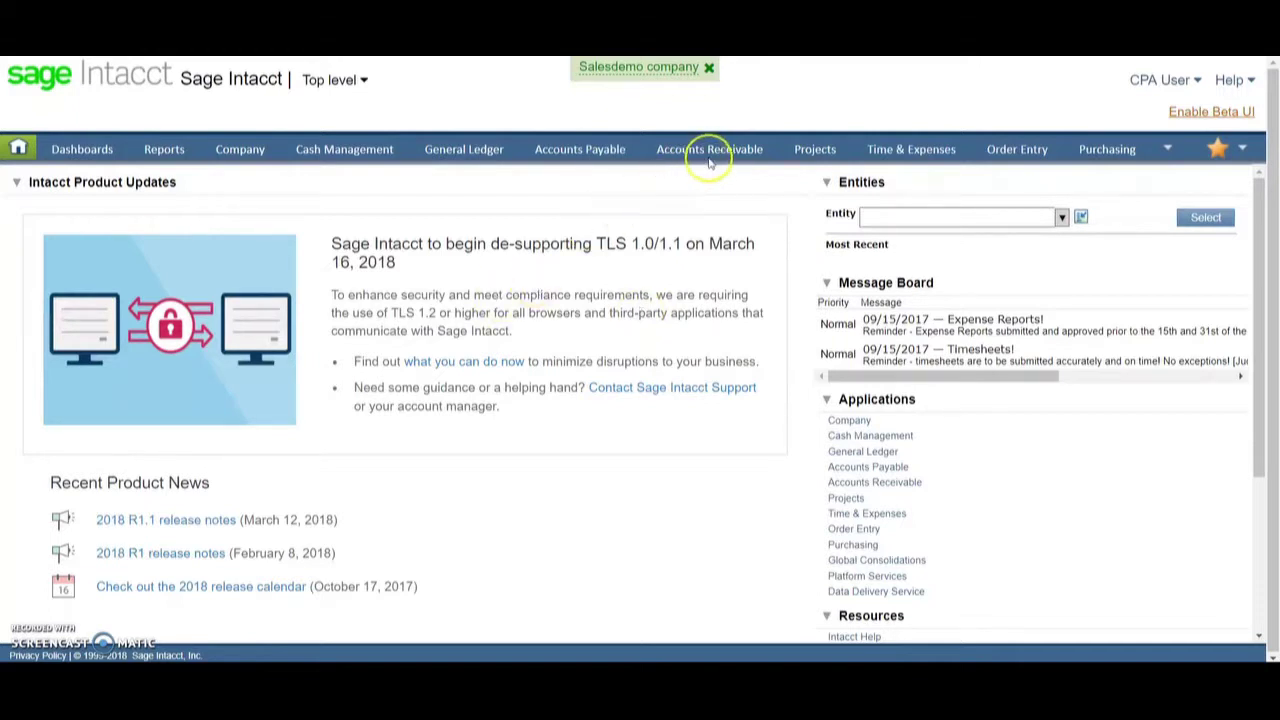
{"action": "mouse_move", "coordinate": [709, 162]}
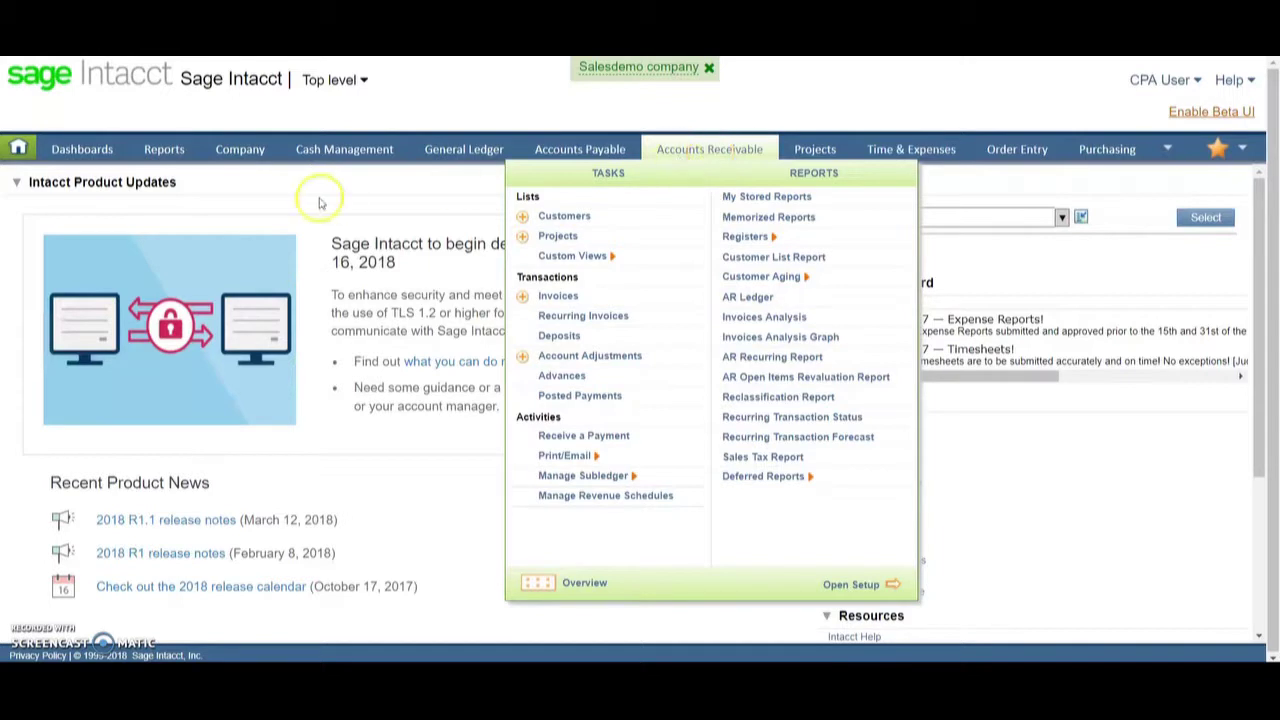
{"action": "mouse_move", "coordinate": [95, 152]}
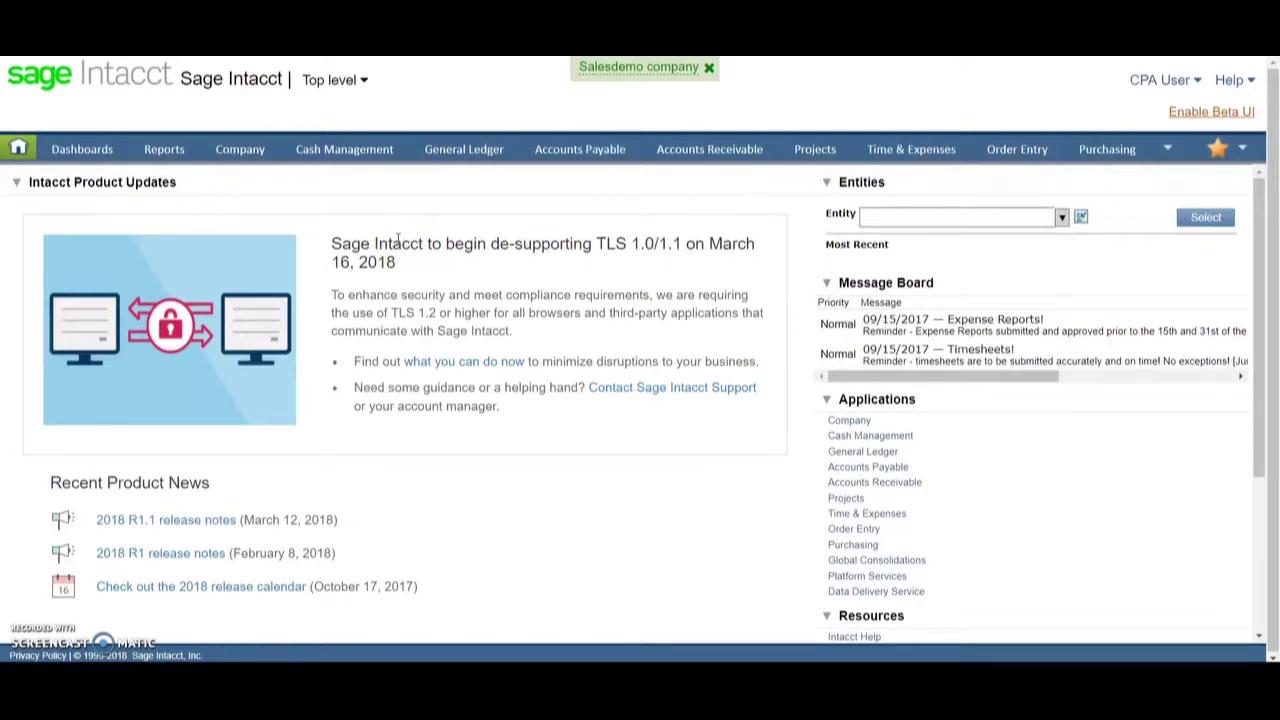
- Switch to the 100--USA entity to view its home page and entity choices, and return to the top level
{"action": "left_click", "coordinate": [365, 84]}
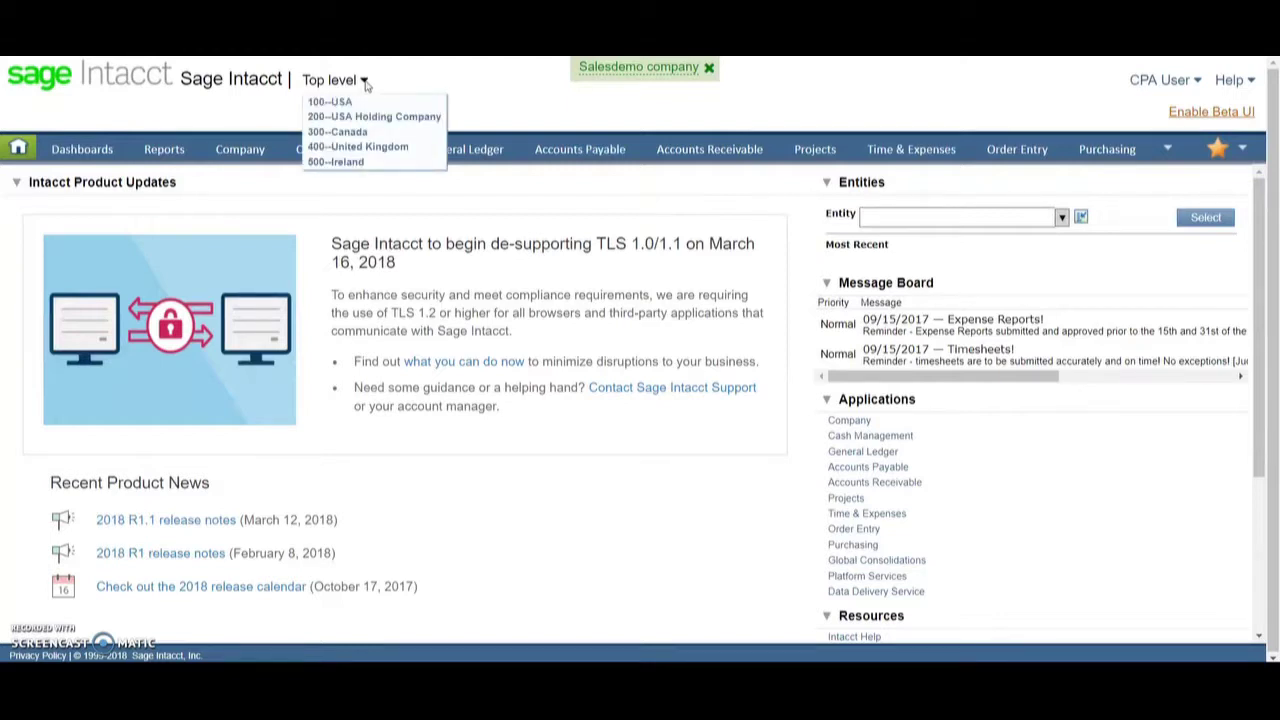
{"action": "left_click", "coordinate": [365, 82]}
{"action": "left_click", "coordinate": [350, 103]}
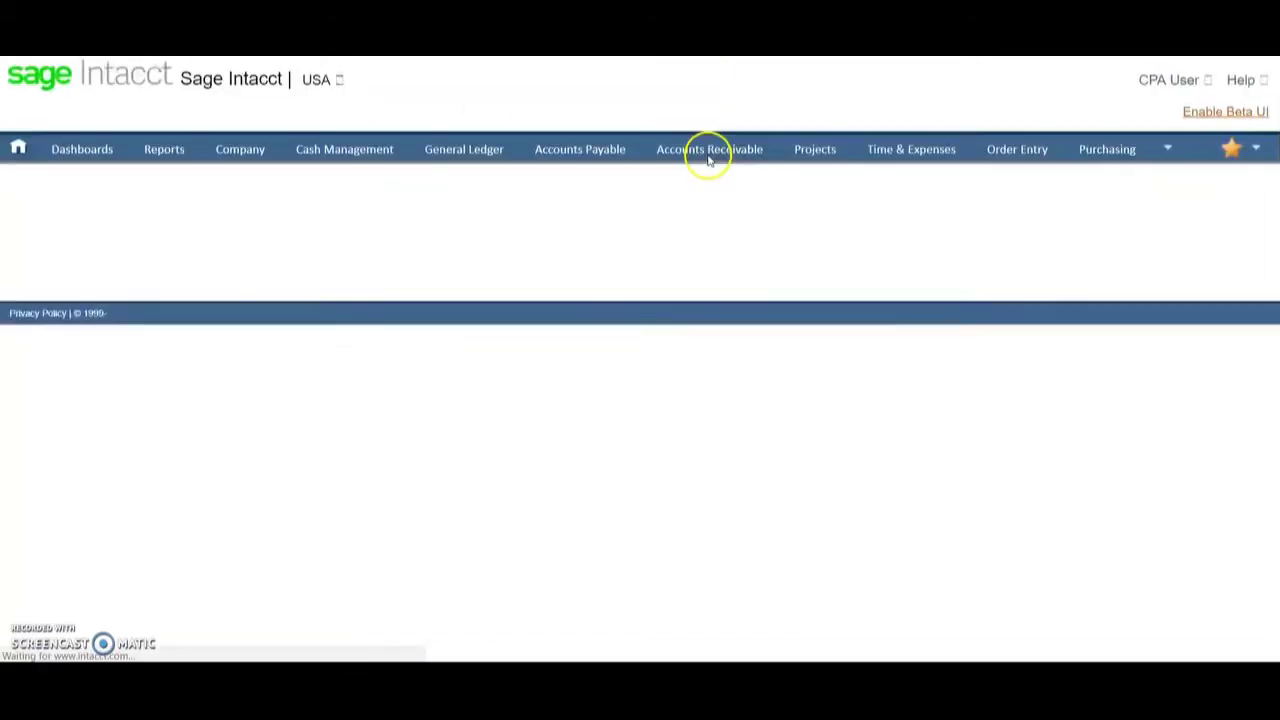
{"action": "left_click", "coordinate": [336, 81]}
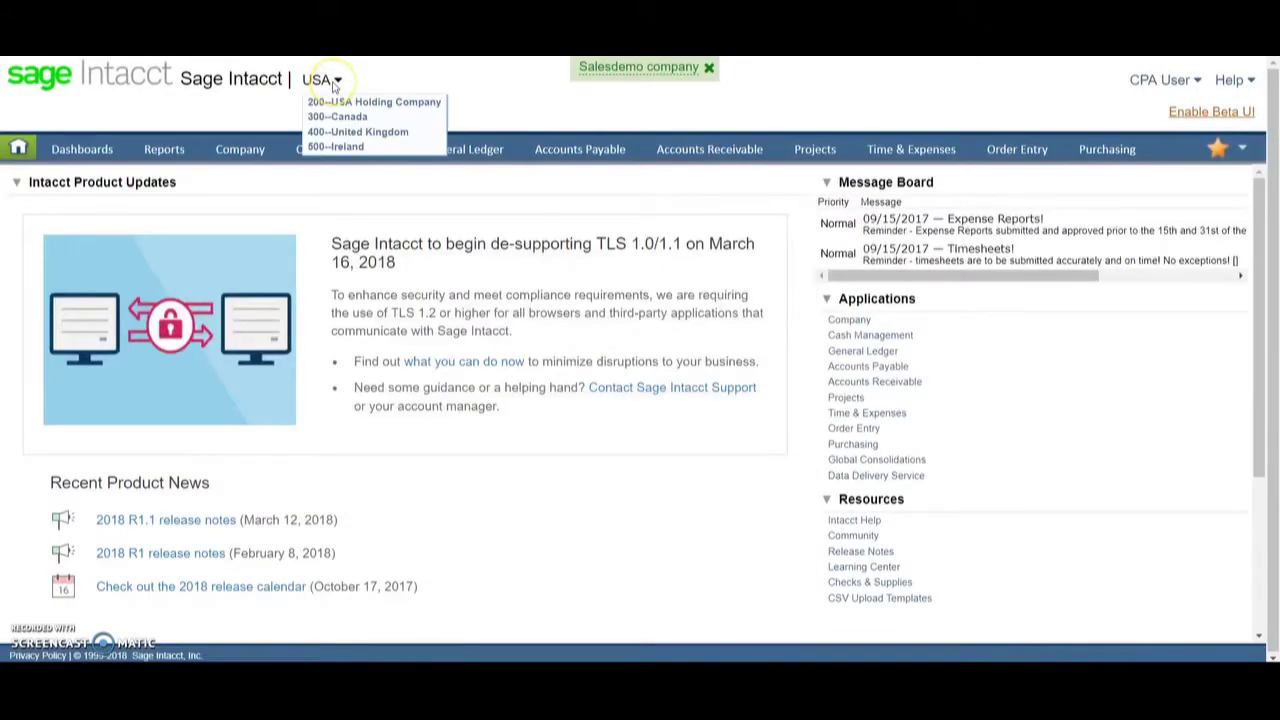
{"action": "left_click", "coordinate": [523, 106]}
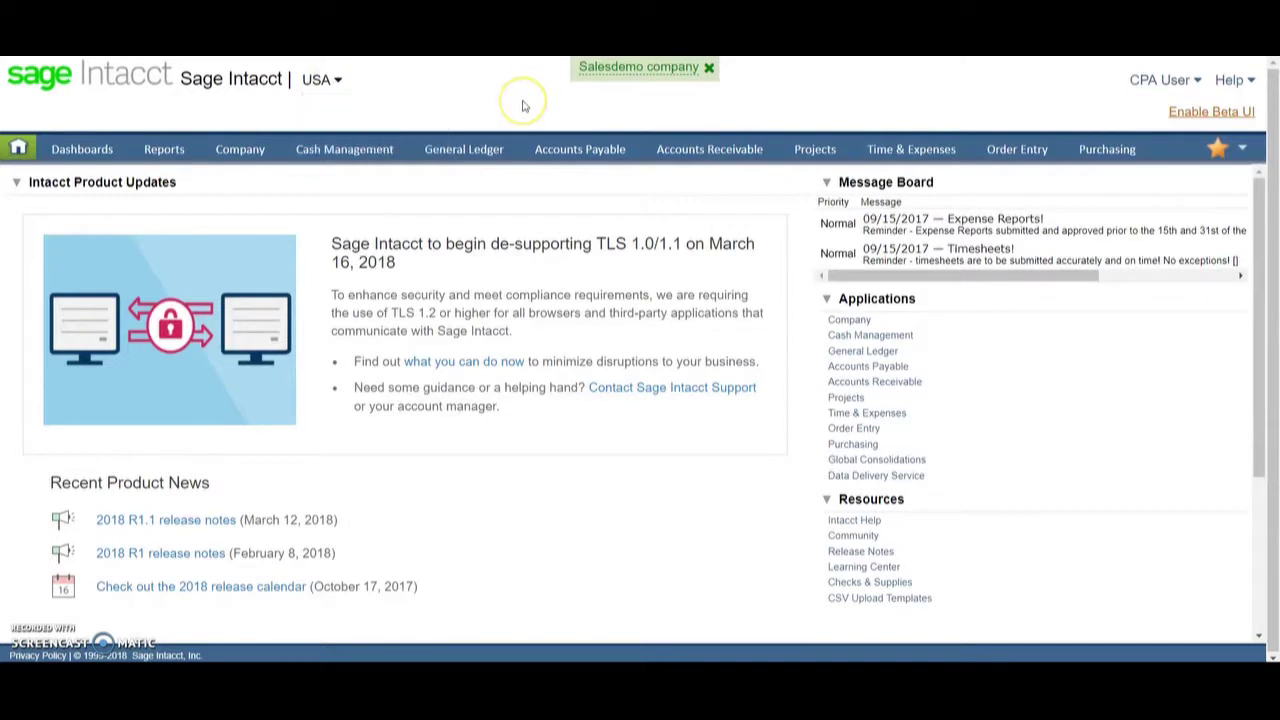
{"action": "left_click", "coordinate": [576, 96]}
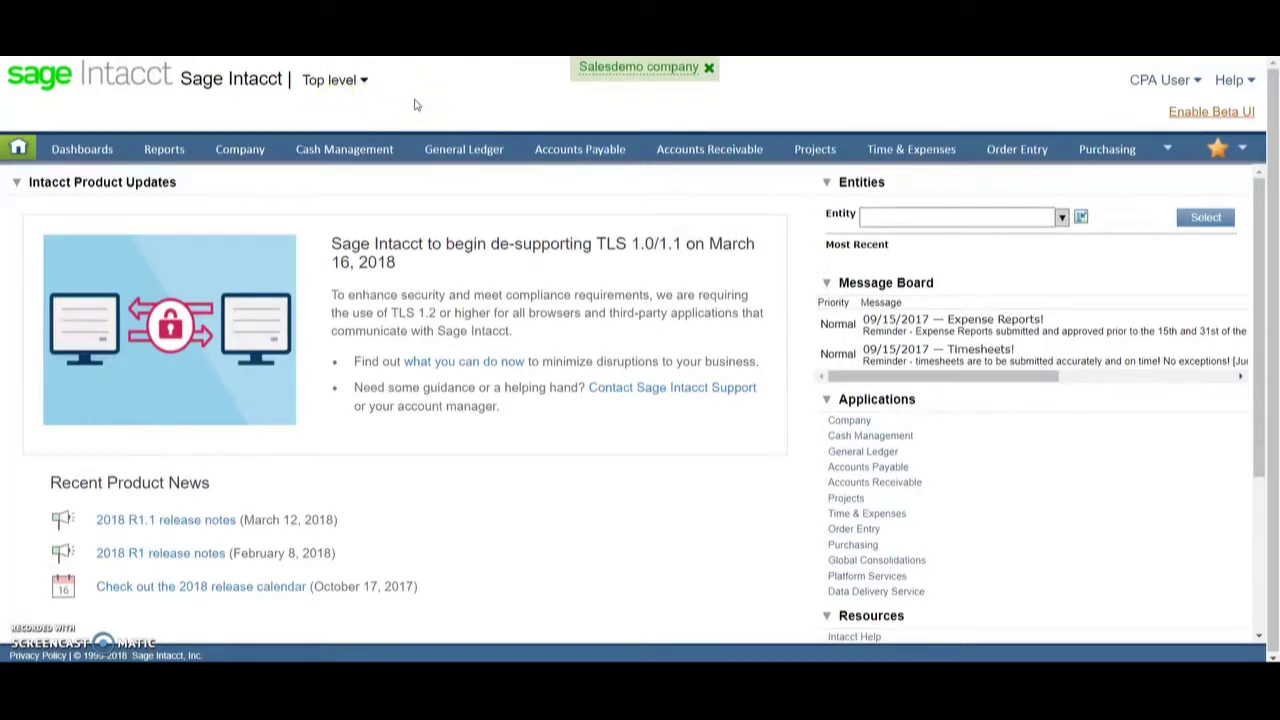
{"action": "left_click", "coordinate": [547, 138]}
- Open the company's Entities list and bring up the USA entity (100) for editing
{"action": "left_click", "coordinate": [249, 150]}
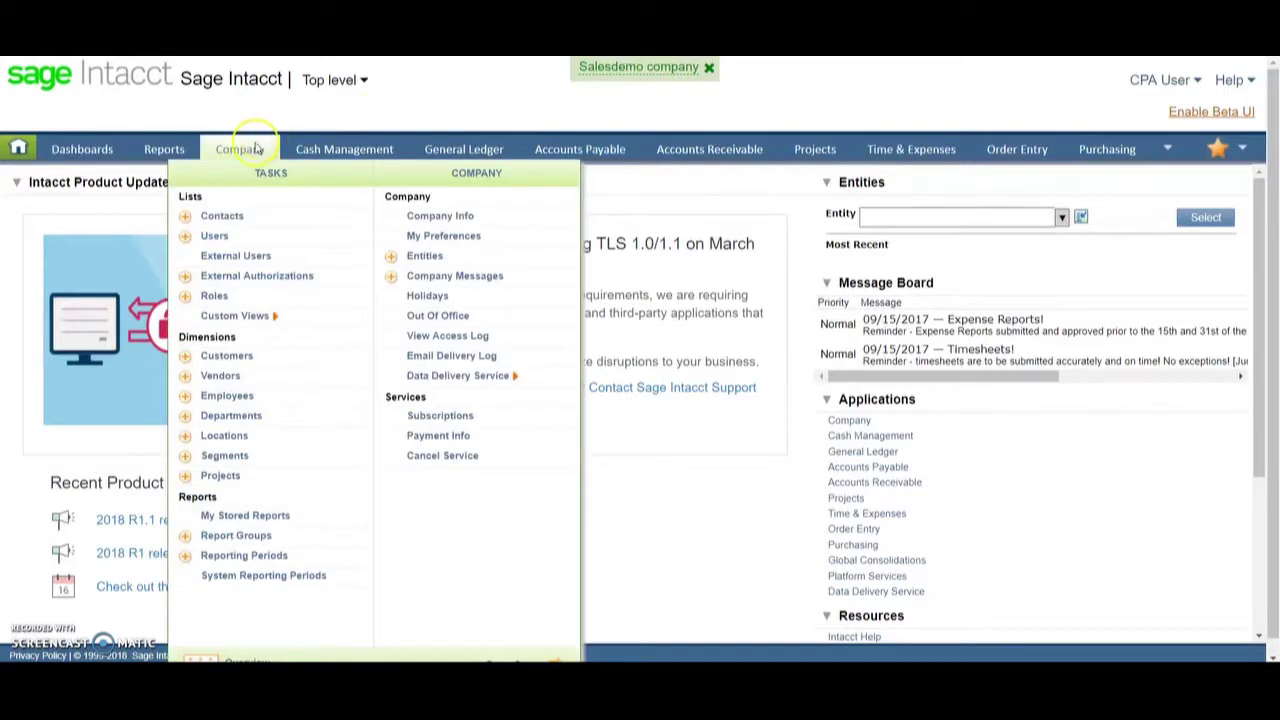
{"action": "left_click", "coordinate": [424, 256]}
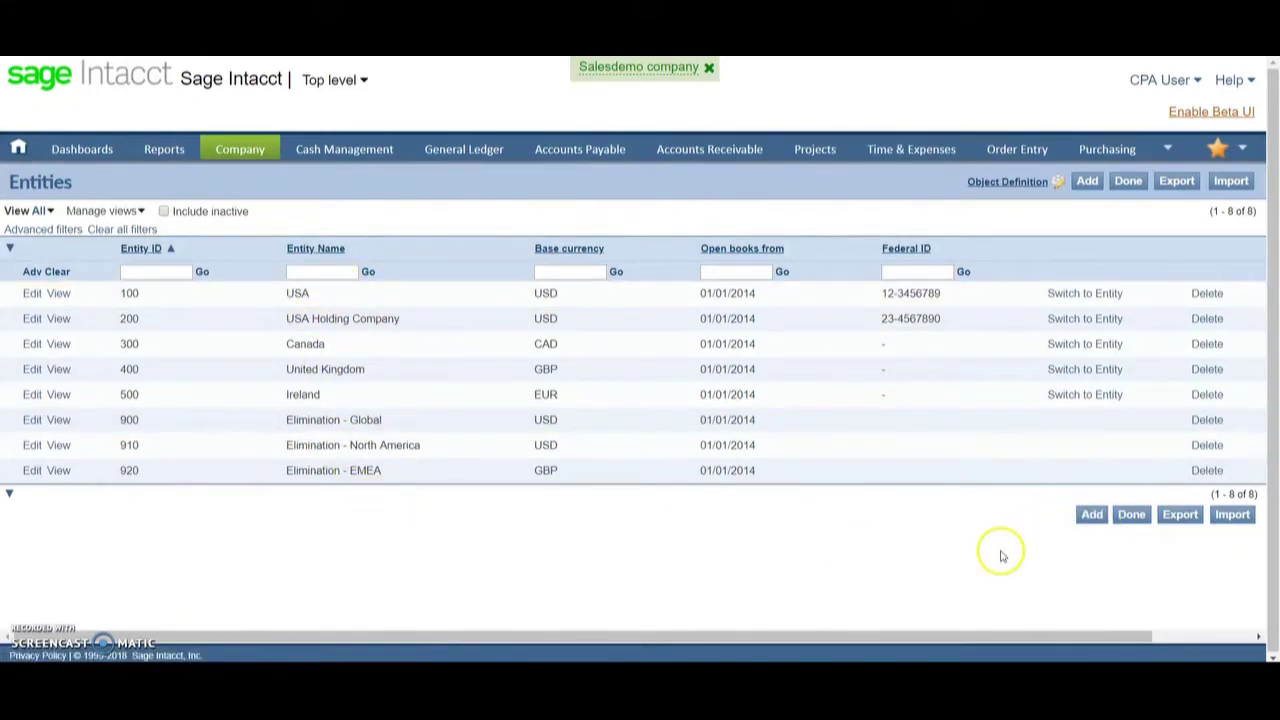
{"action": "left_click", "coordinate": [32, 294]}
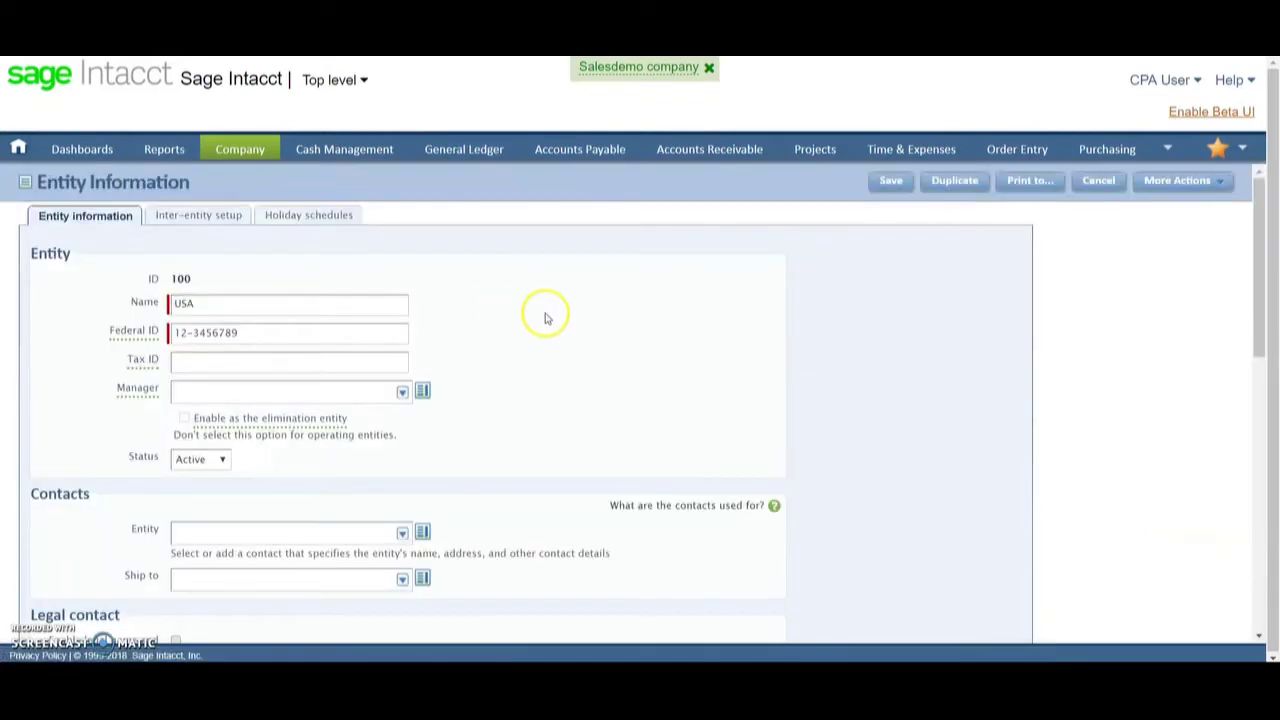
- Review the USA entity's contact, accounting, reporting, calendar and dates of operation settings
{"action": "scroll", "coordinate": [545, 318], "scroll_direction": "down", "scroll_amount": 1}
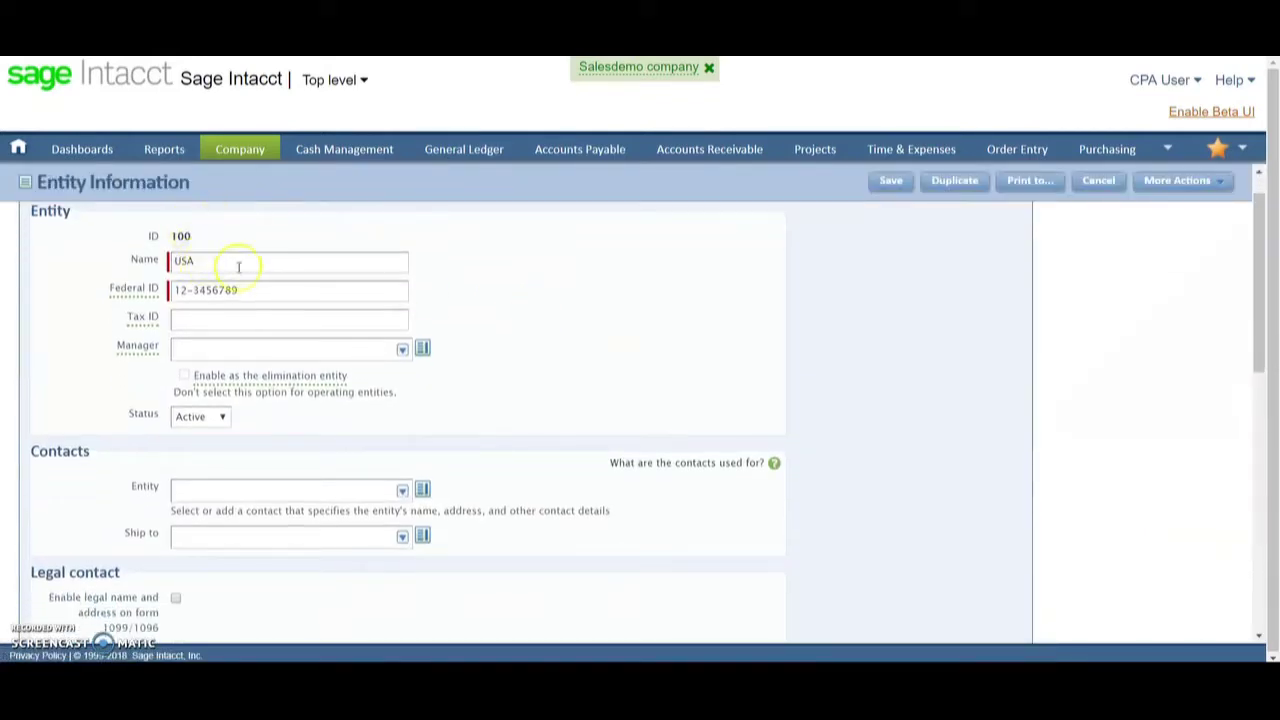
{"action": "scroll", "coordinate": [554, 366], "scroll_direction": "down", "scroll_amount": 3}
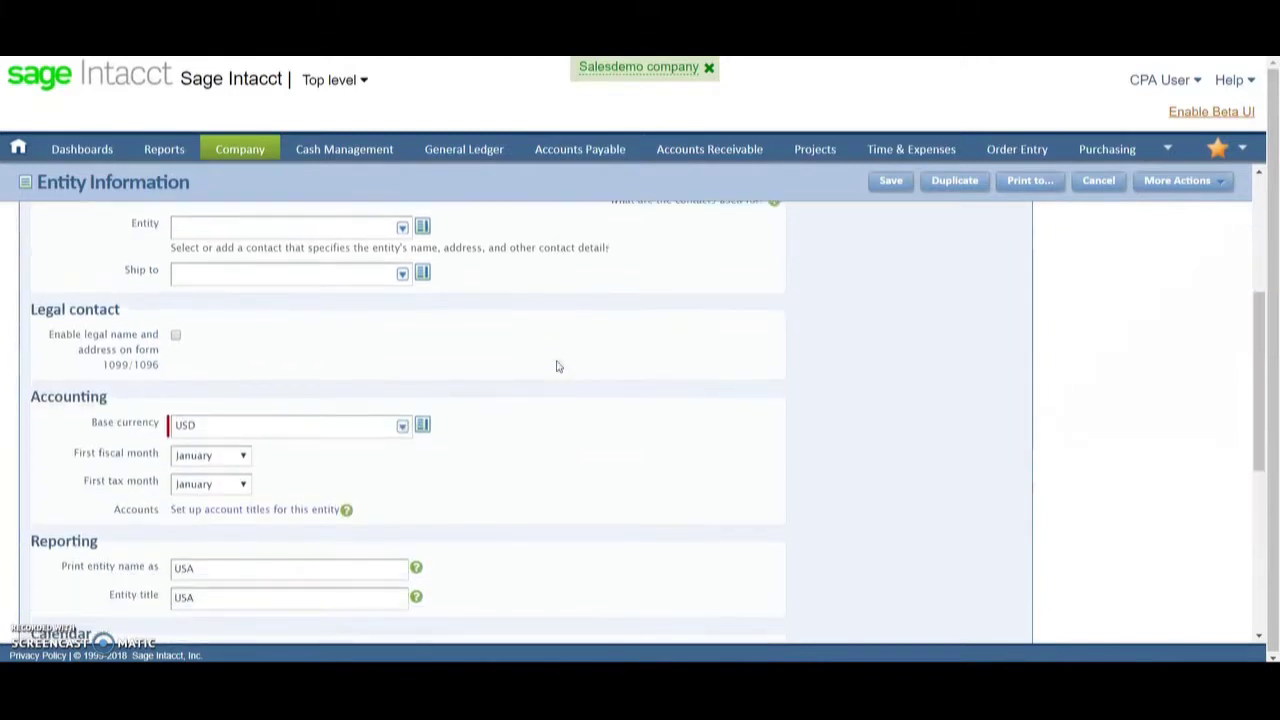
{"action": "scroll", "coordinate": [558, 366], "scroll_direction": "down", "scroll_amount": 2}
{"action": "left_click", "coordinate": [188, 290]}
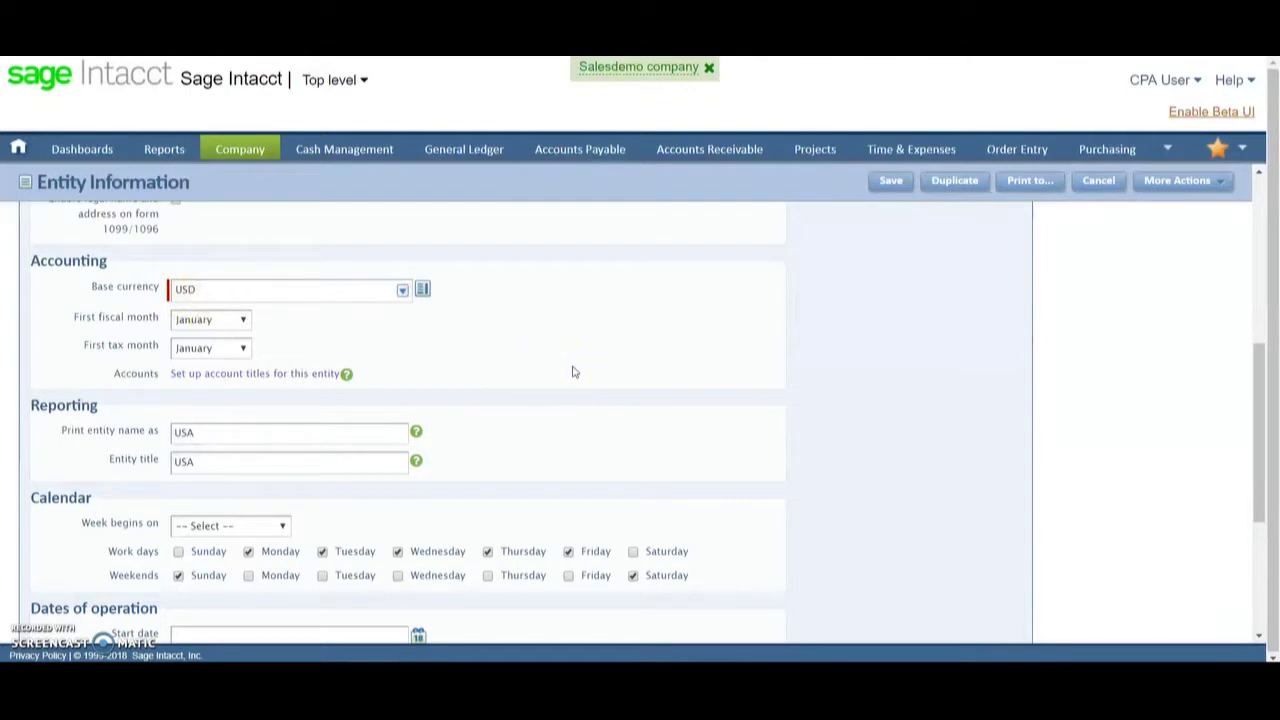
{"action": "scroll", "coordinate": [573, 372], "scroll_direction": "down", "scroll_amount": 3}
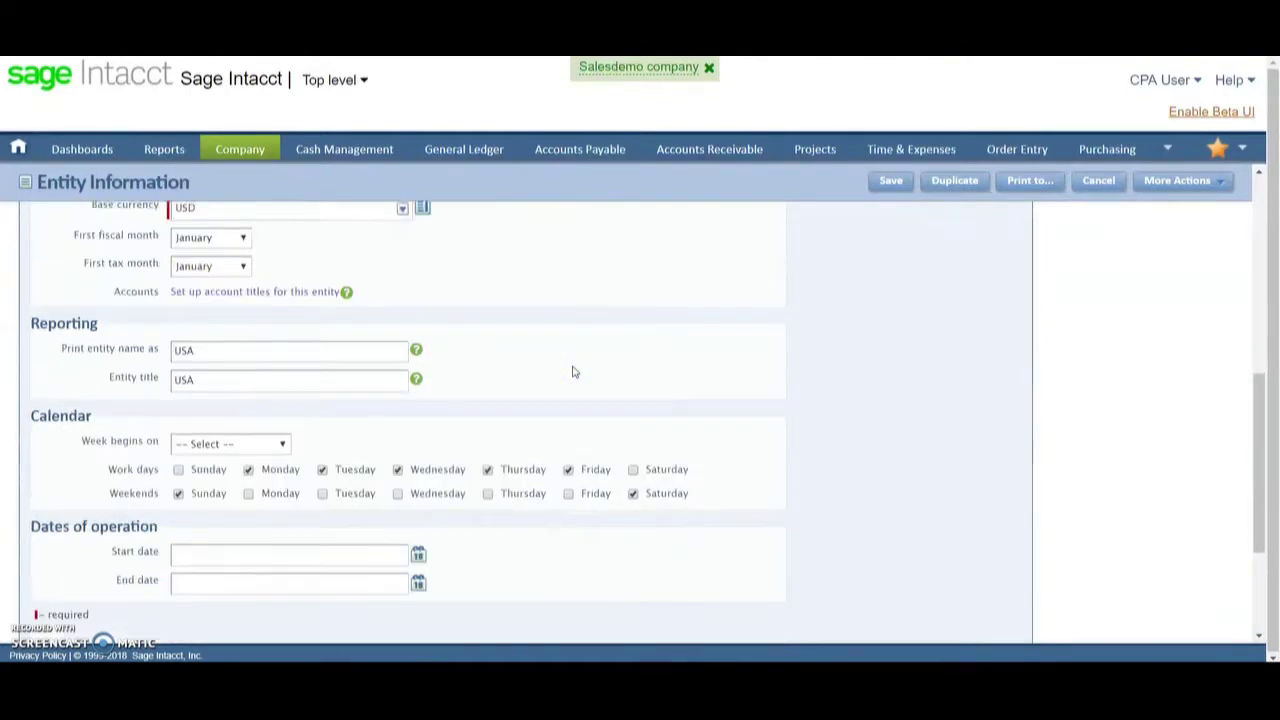
{"action": "scroll", "coordinate": [573, 372], "scroll_direction": "up", "scroll_amount": 4}
{"action": "scroll", "coordinate": [573, 372], "scroll_direction": "up", "scroll_amount": 3}
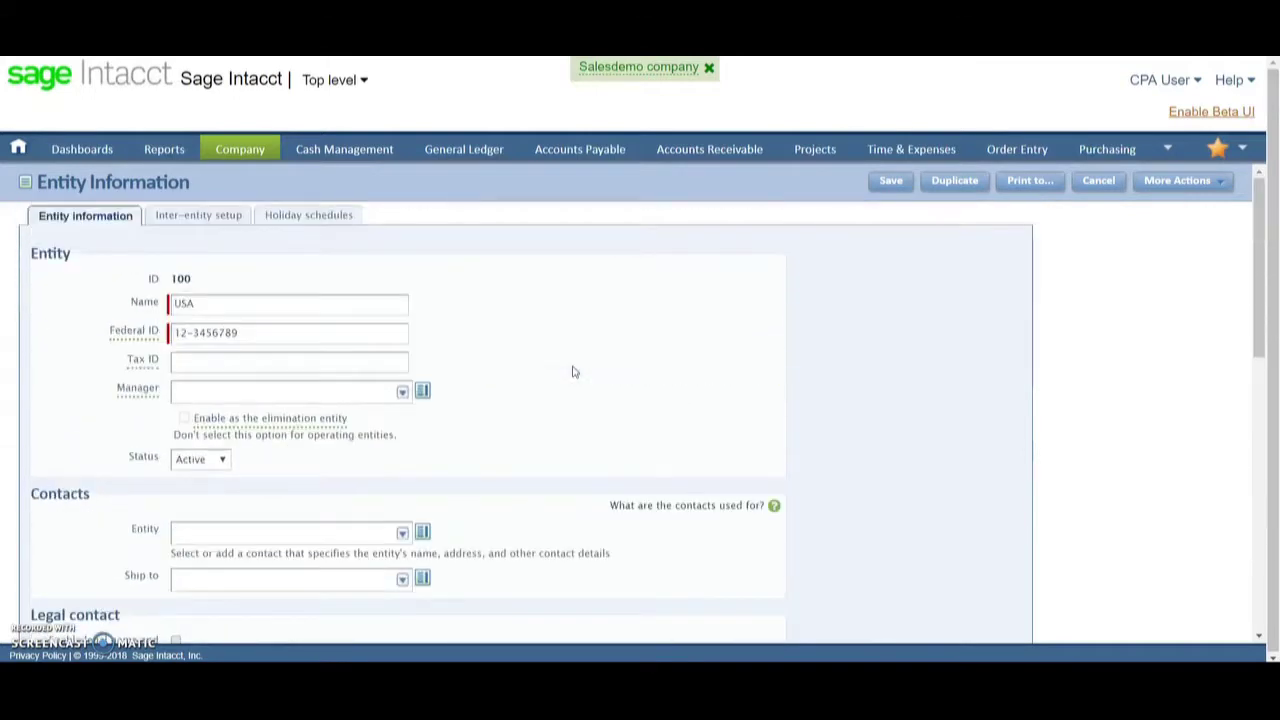
- Examine the USA entity's inter-entity default accounts and target entity overrides, and return to its general entity information
{"action": "left_click", "coordinate": [212, 220]}
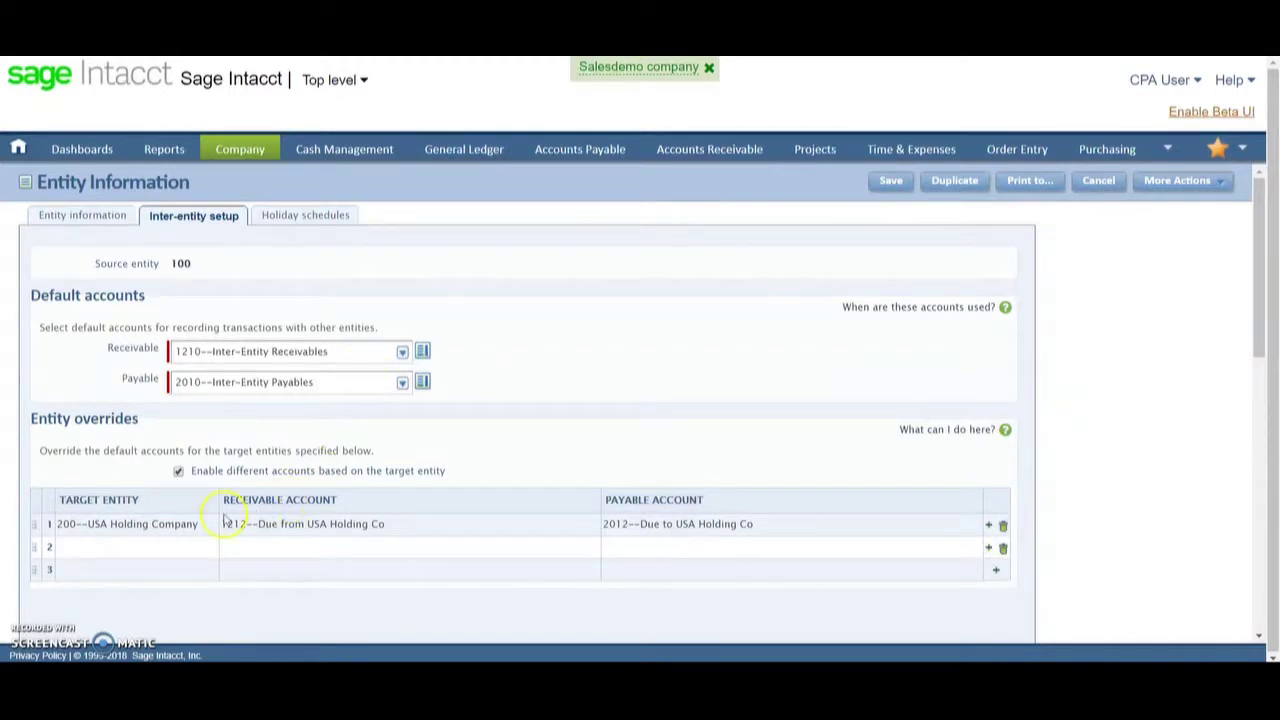
{"action": "left_click", "coordinate": [171, 532]}
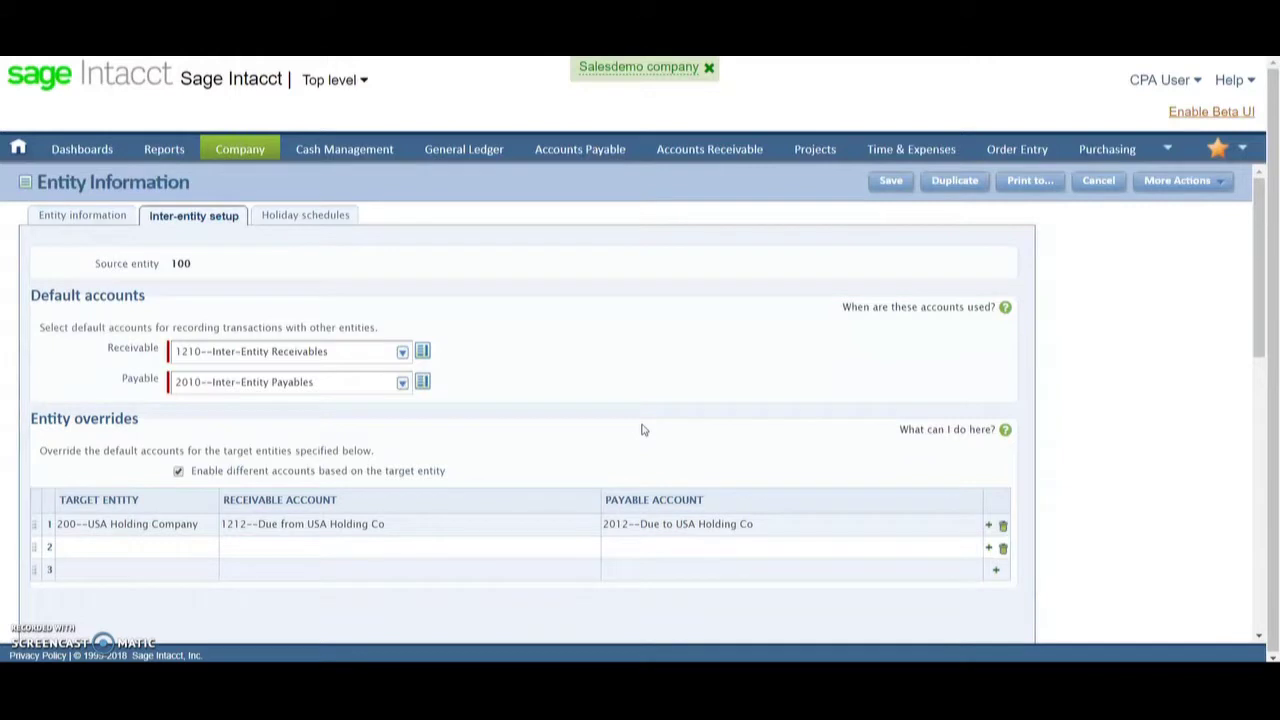
{"action": "left_click", "coordinate": [112, 216]}
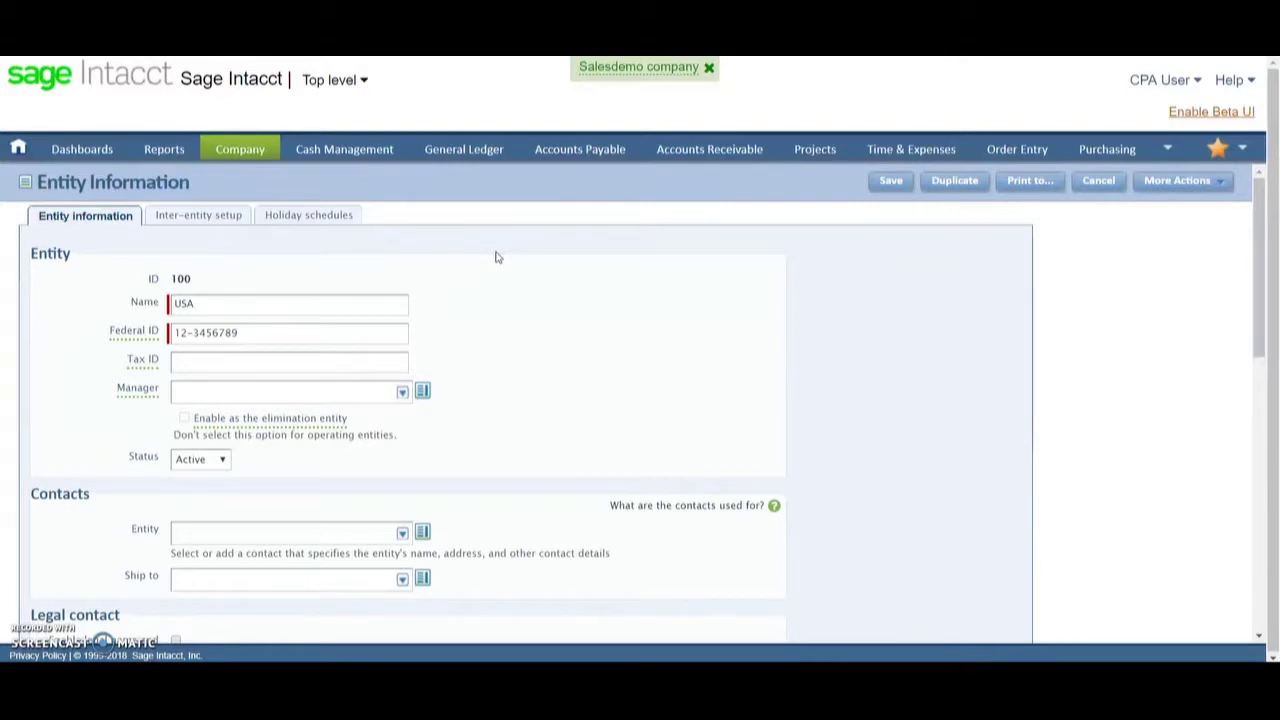
- Open the company's Users list
{"action": "left_click", "coordinate": [250, 152]}
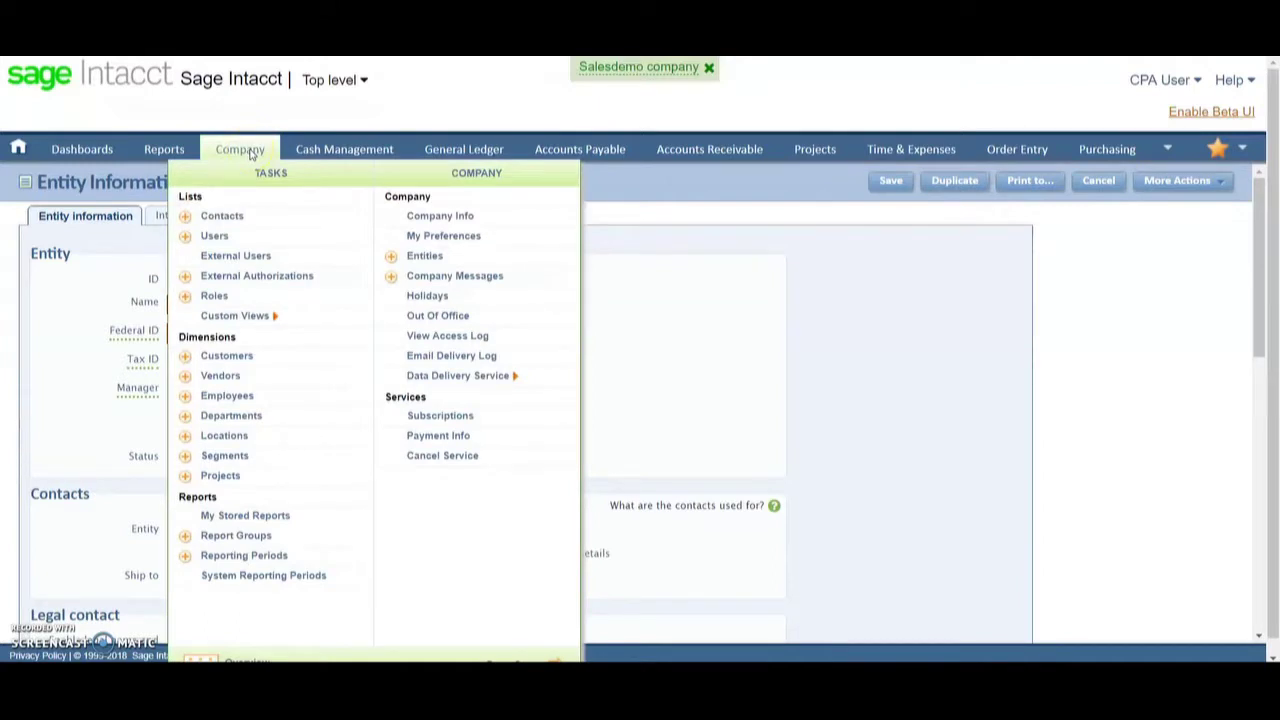
{"action": "left_click", "coordinate": [220, 237]}
{"action": "left_click", "coordinate": [689, 114]}
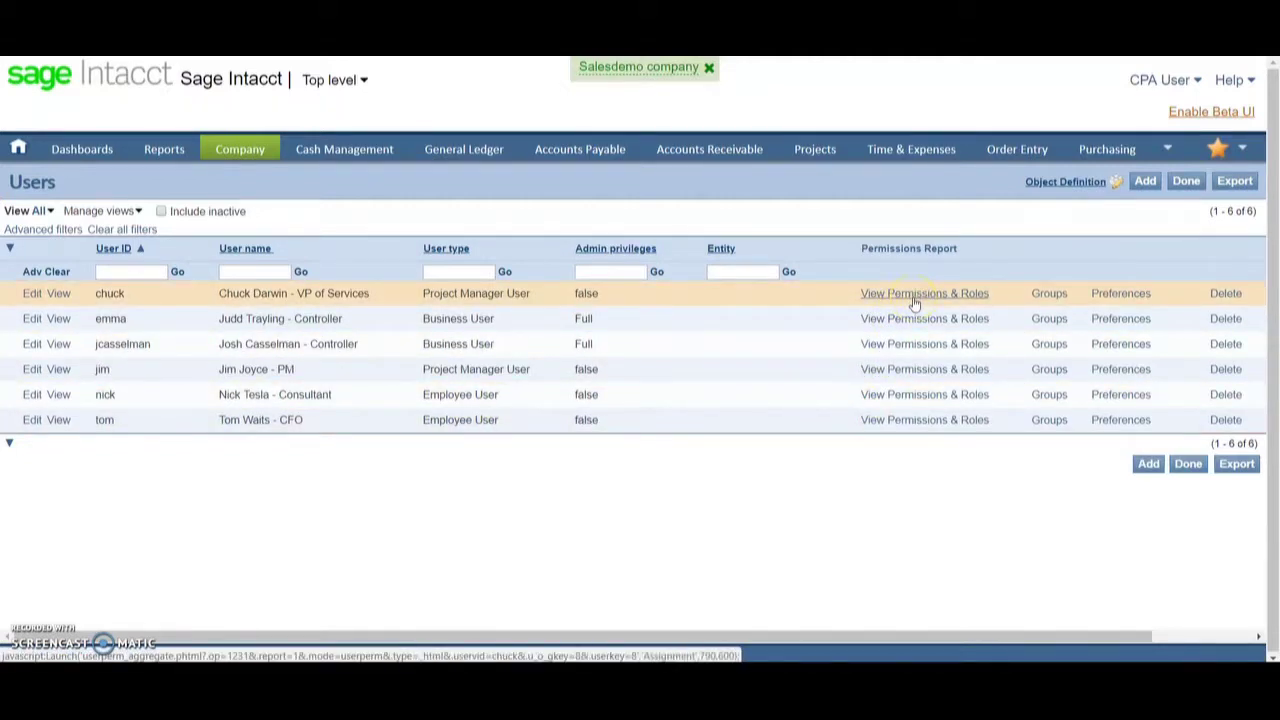
- Open the VP of Services user's record for editing and review its user type, admin privileges and password settings
{"action": "left_click", "coordinate": [32, 294]}
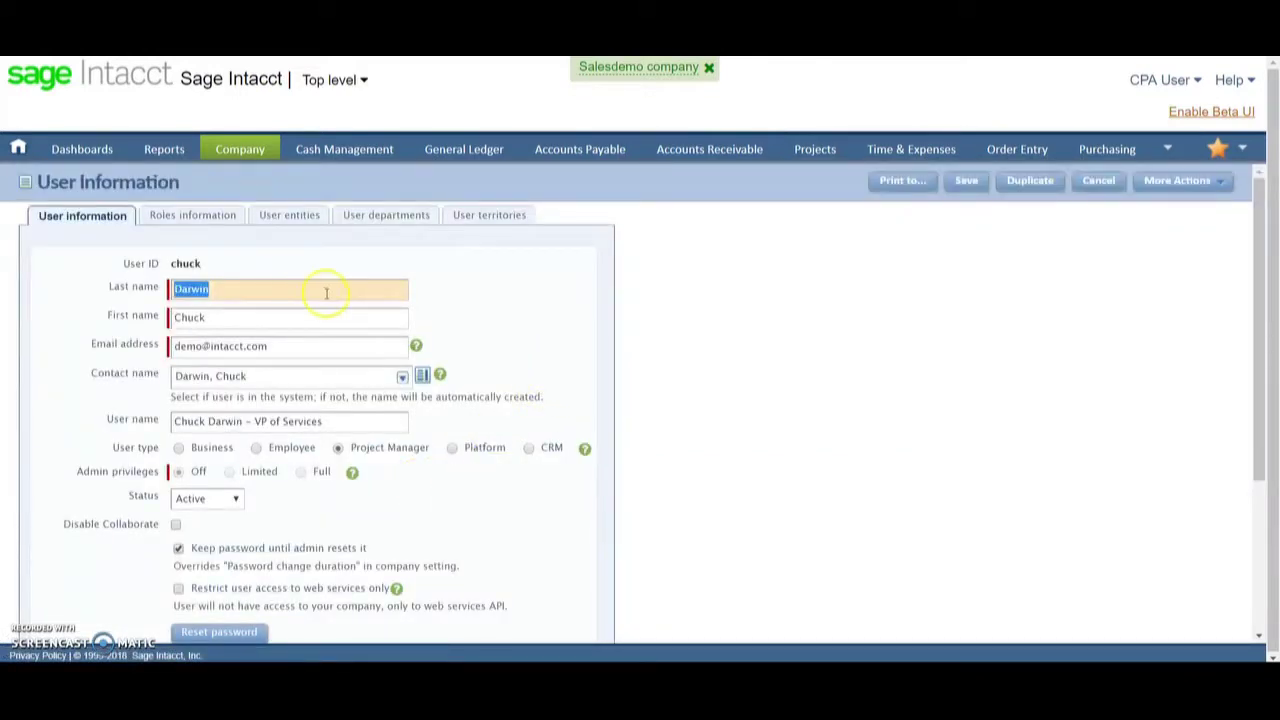
{"action": "scroll", "coordinate": [693, 354], "scroll_direction": "down", "scroll_amount": 3}
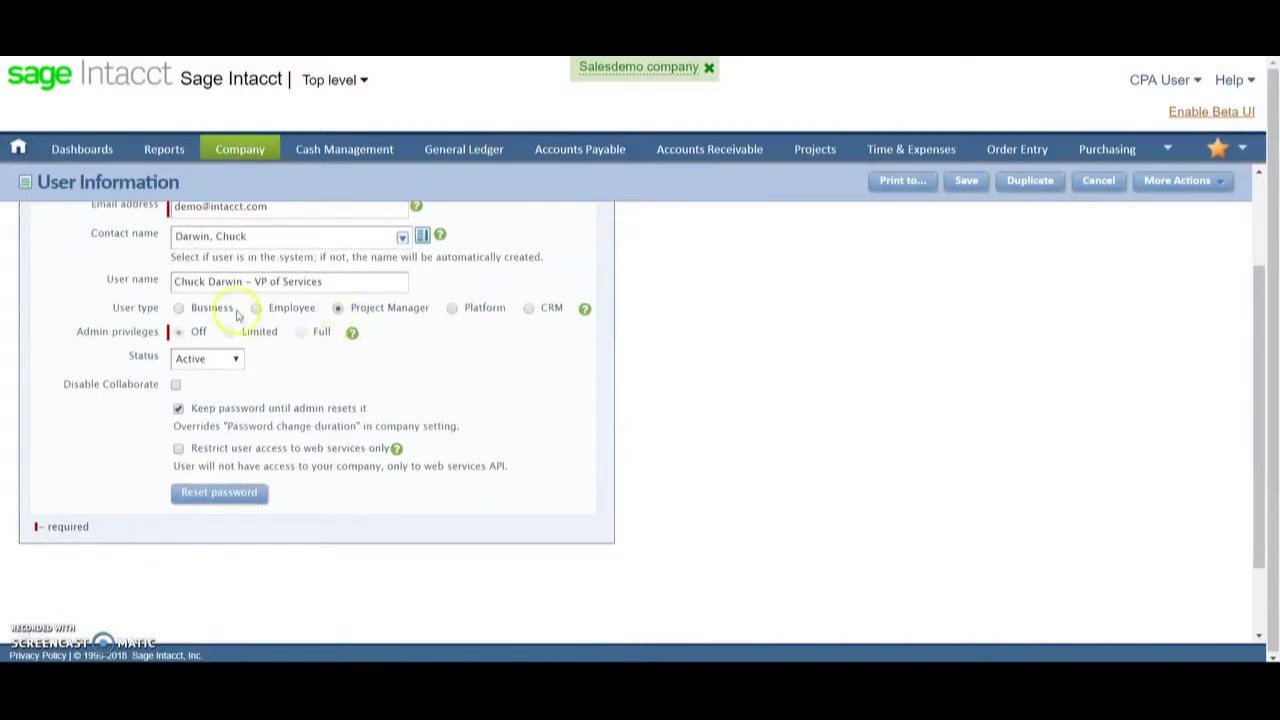
{"action": "scroll", "coordinate": [374, 394], "scroll_direction": "up", "scroll_amount": 3}
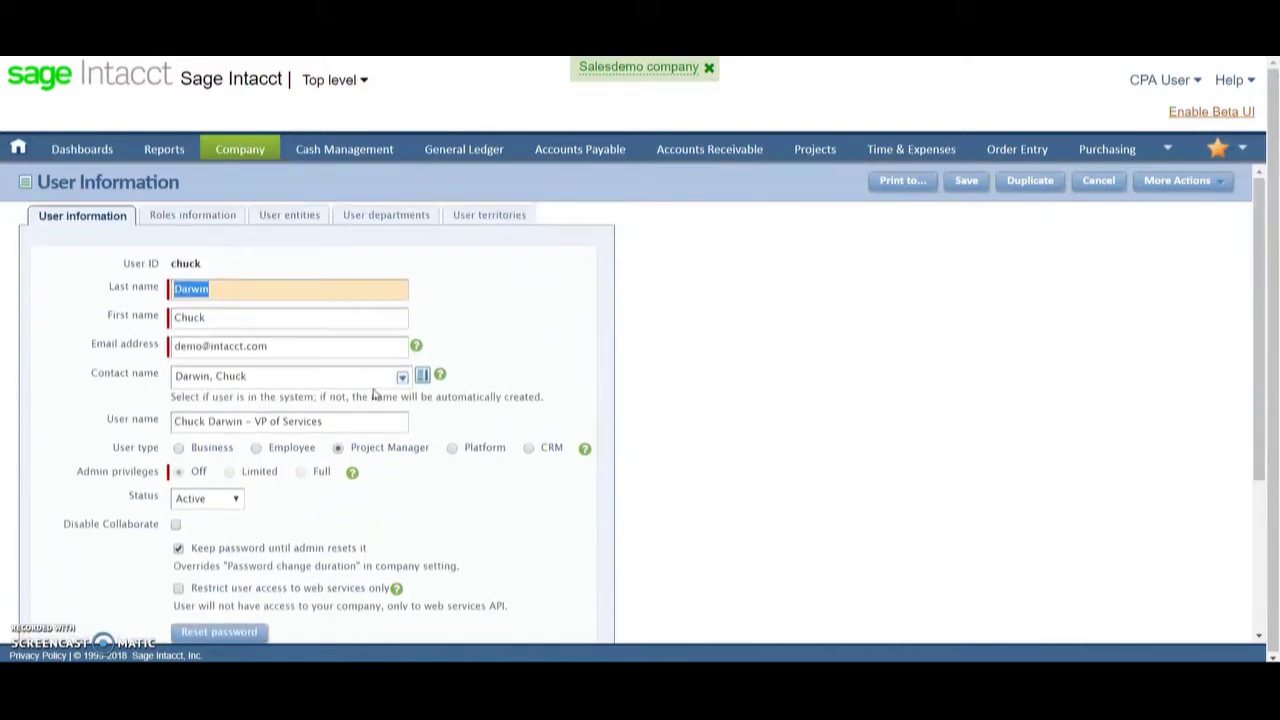
- Show the user's role assignments, insert a blank role row and list the roles available for it
{"action": "left_click", "coordinate": [208, 215]}
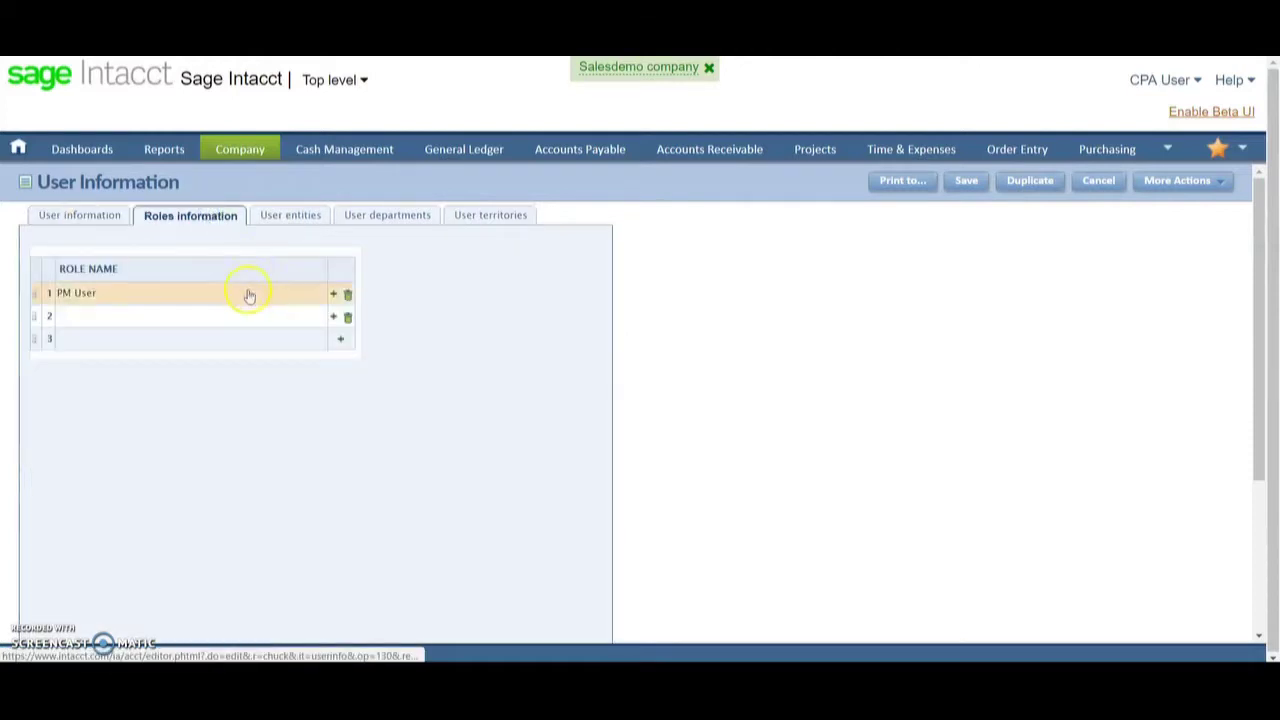
{"action": "left_click", "coordinate": [331, 321]}
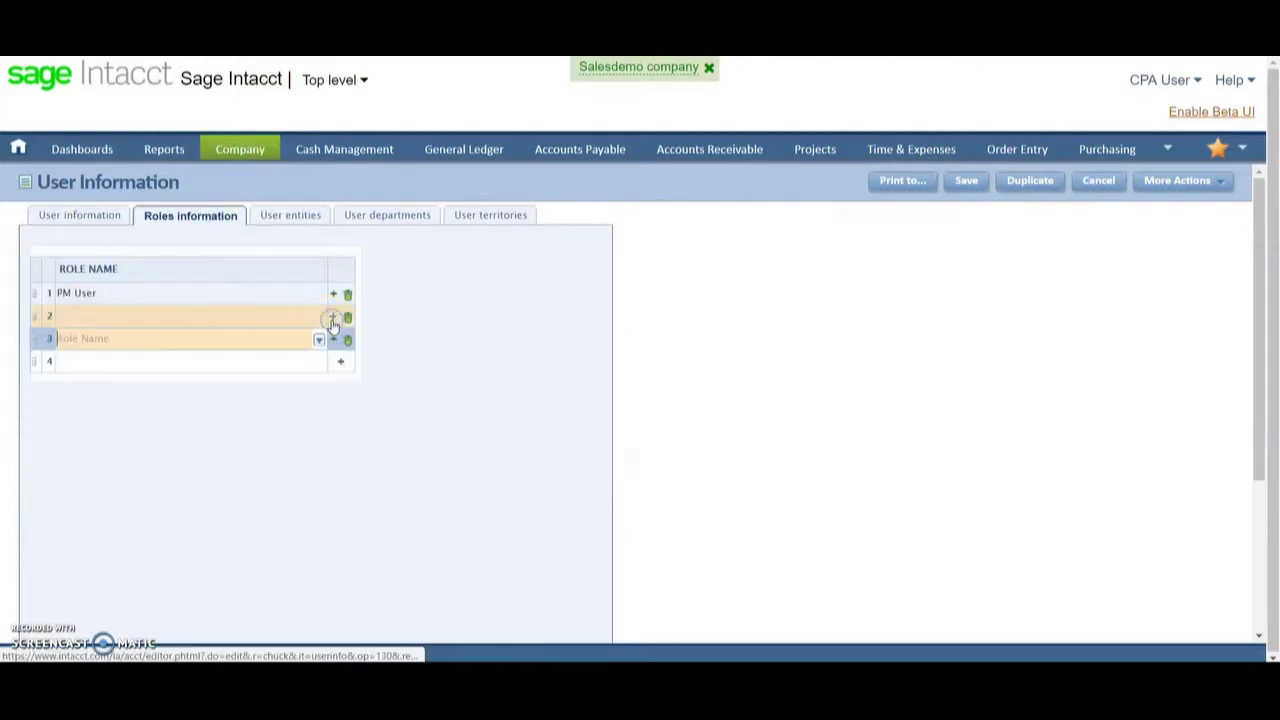
{"action": "left_click", "coordinate": [320, 340]}
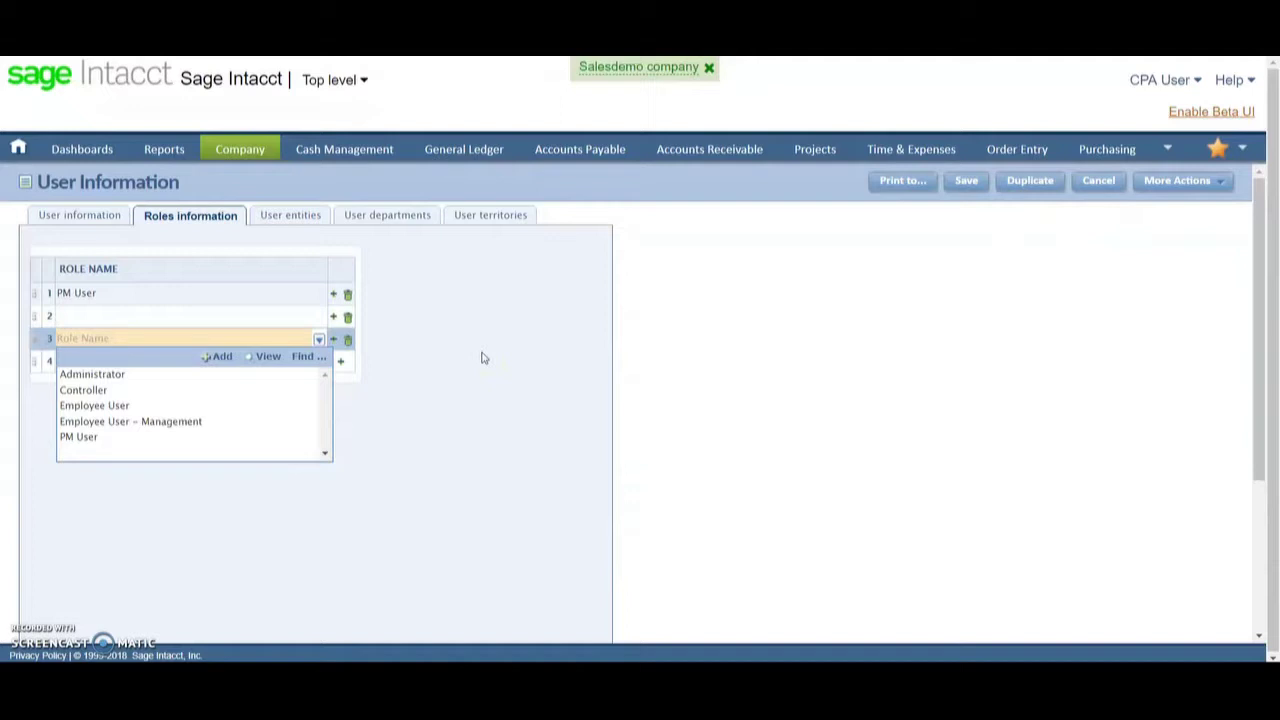
- Open the company's Roles list, view the Controller role's assignment details and close them
{"action": "left_click", "coordinate": [243, 145]}
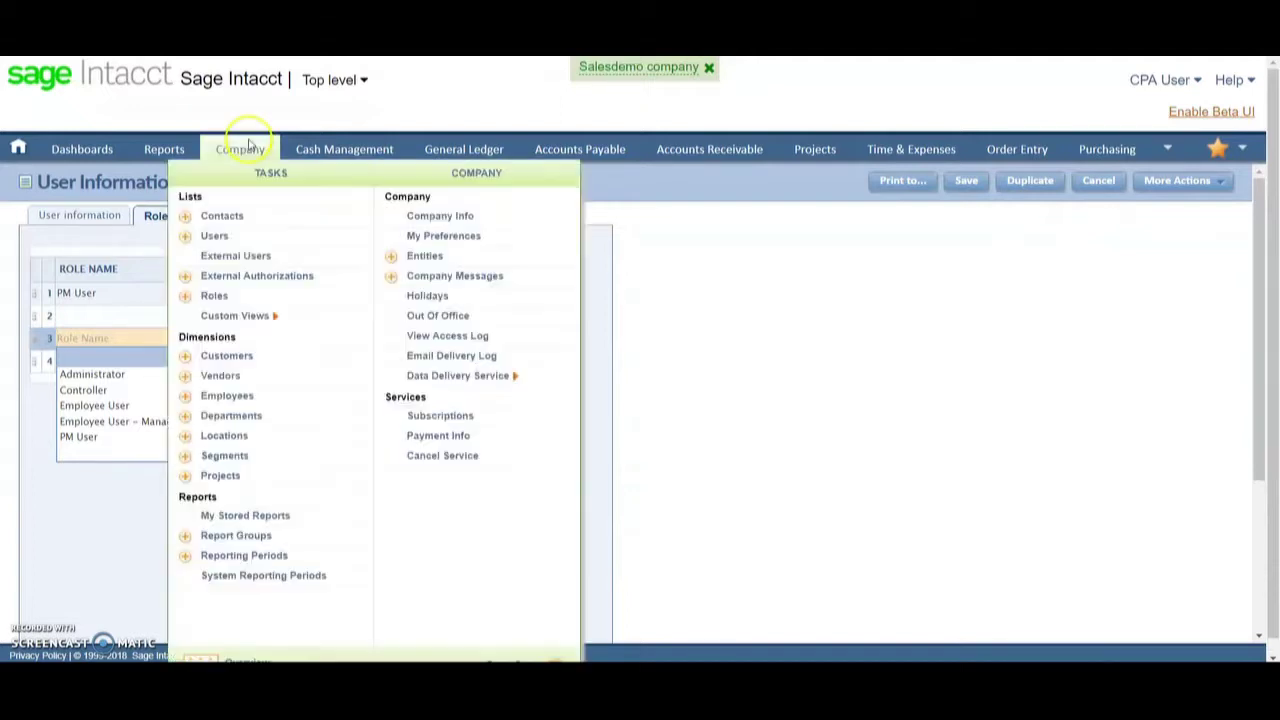
{"action": "left_click", "coordinate": [216, 298]}
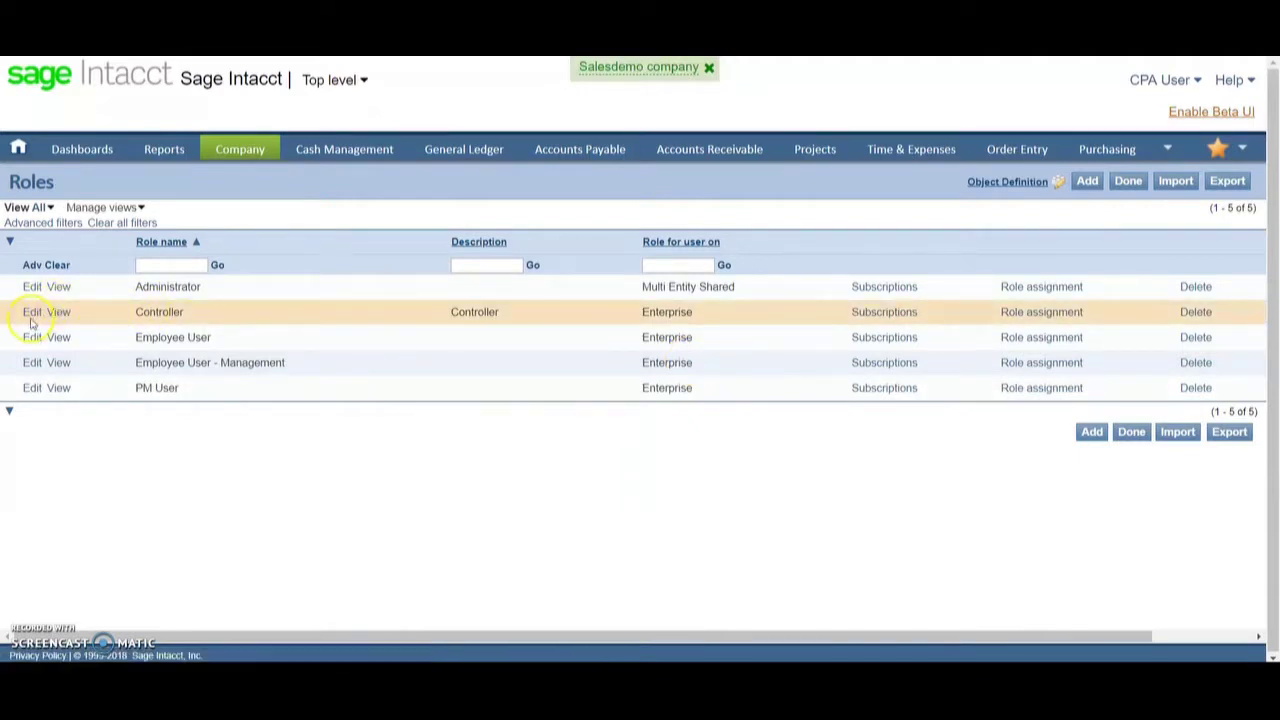
{"action": "left_click", "coordinate": [1038, 316]}
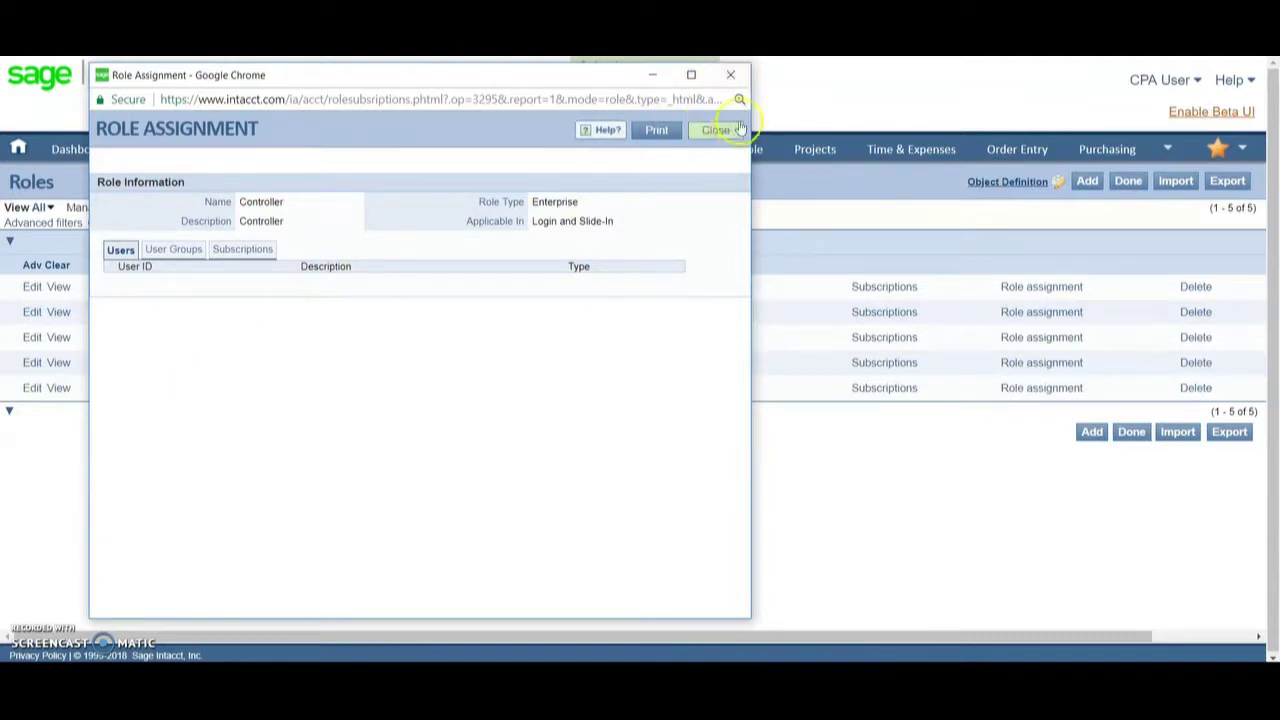
{"action": "left_click", "coordinate": [730, 79]}
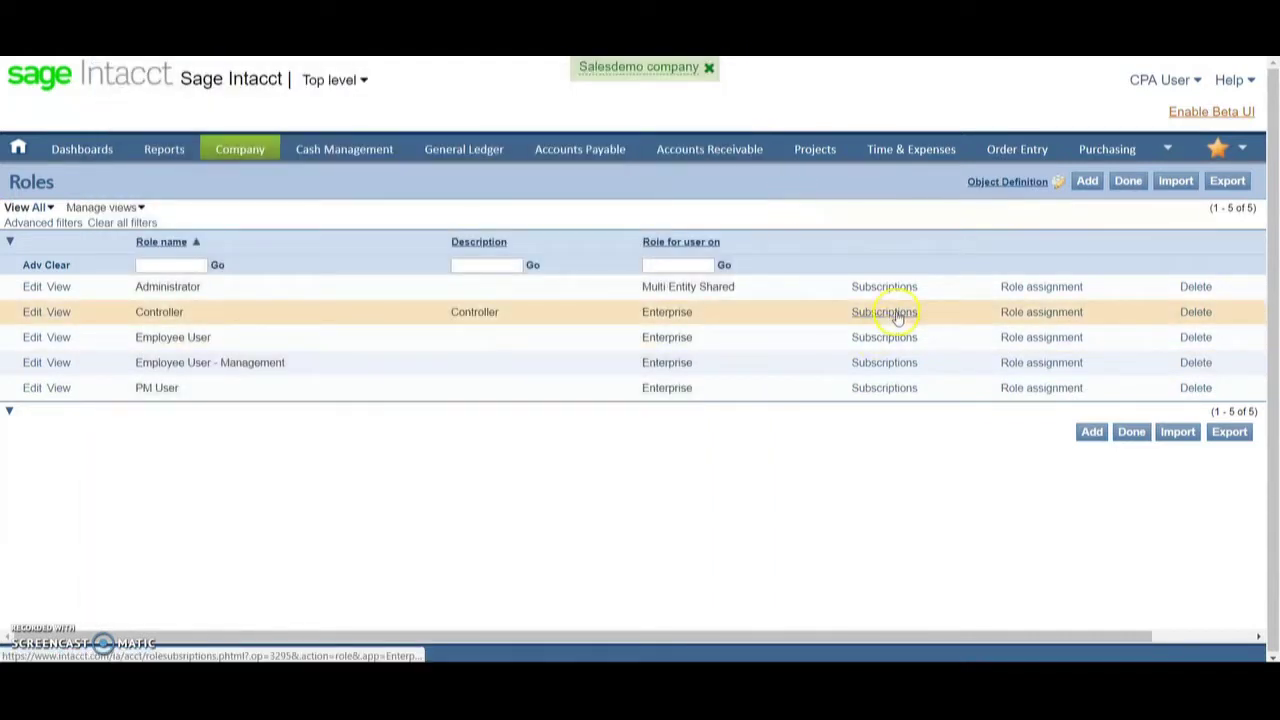
- Open the Controller role's subscriptions and review its General Ledger permissions for activities, lists and reports
{"action": "left_click", "coordinate": [894, 312]}
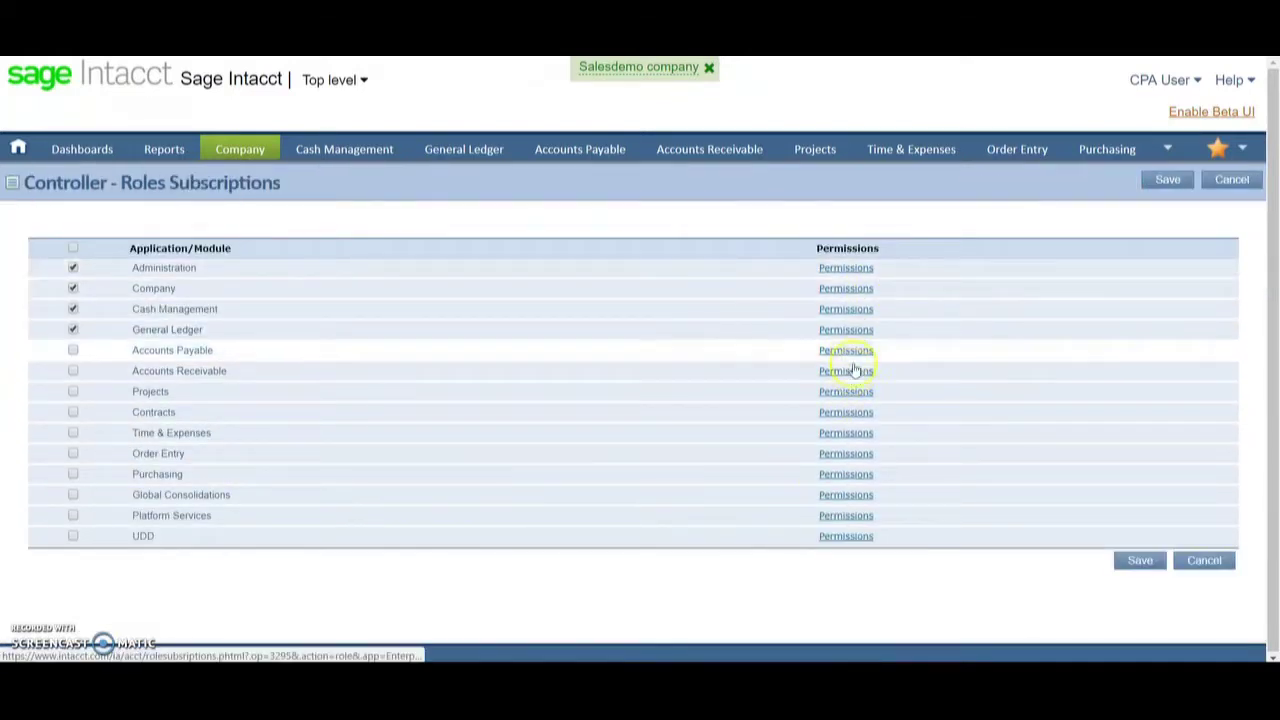
{"action": "left_click", "coordinate": [848, 331]}
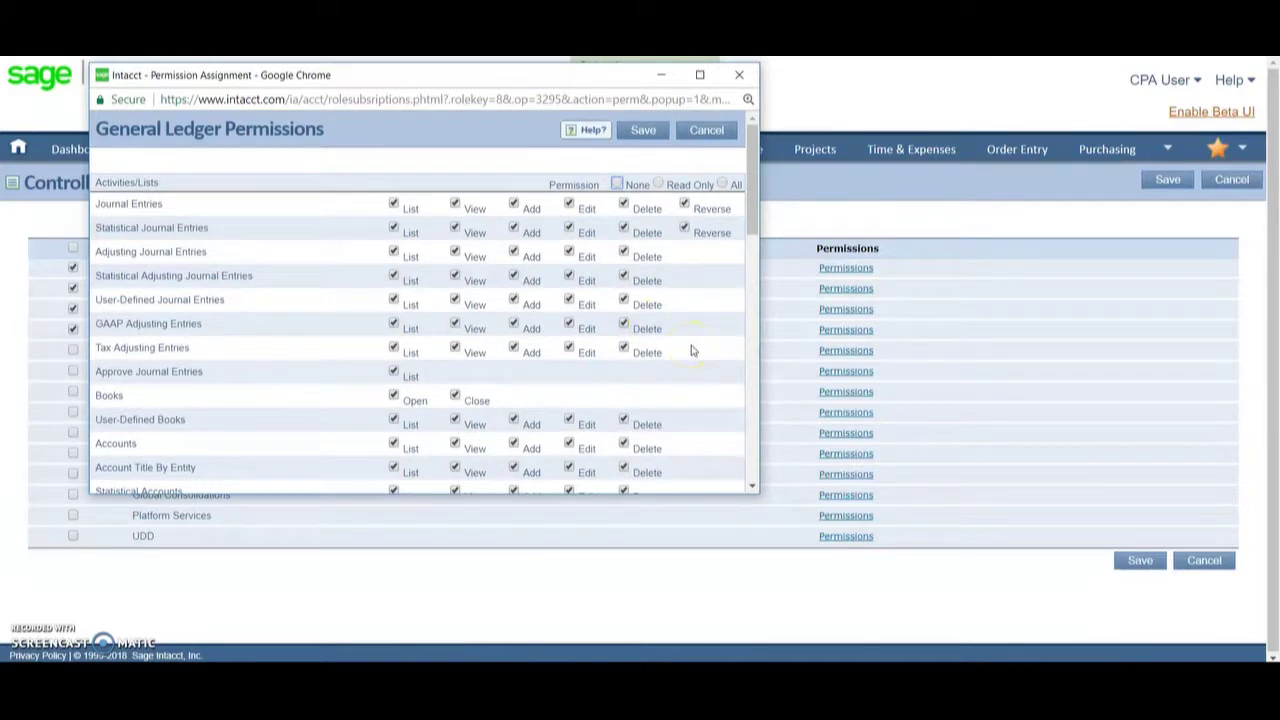
{"action": "scroll", "coordinate": [686, 298], "scroll_direction": "down", "scroll_amount": 10}
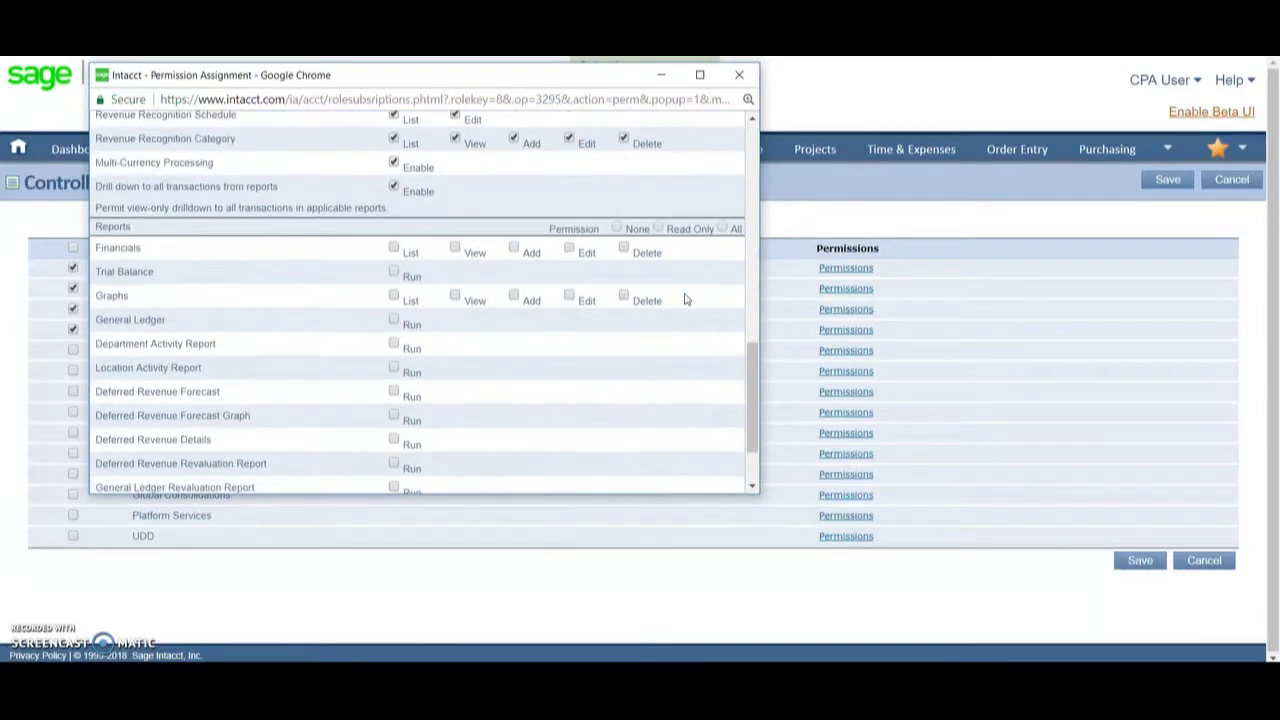
{"action": "scroll", "coordinate": [686, 298], "scroll_direction": "down", "scroll_amount": 2}
{"action": "scroll", "coordinate": [686, 298], "scroll_direction": "up", "scroll_amount": 1}
{"action": "scroll", "coordinate": [686, 298], "scroll_direction": "up", "scroll_amount": 12}
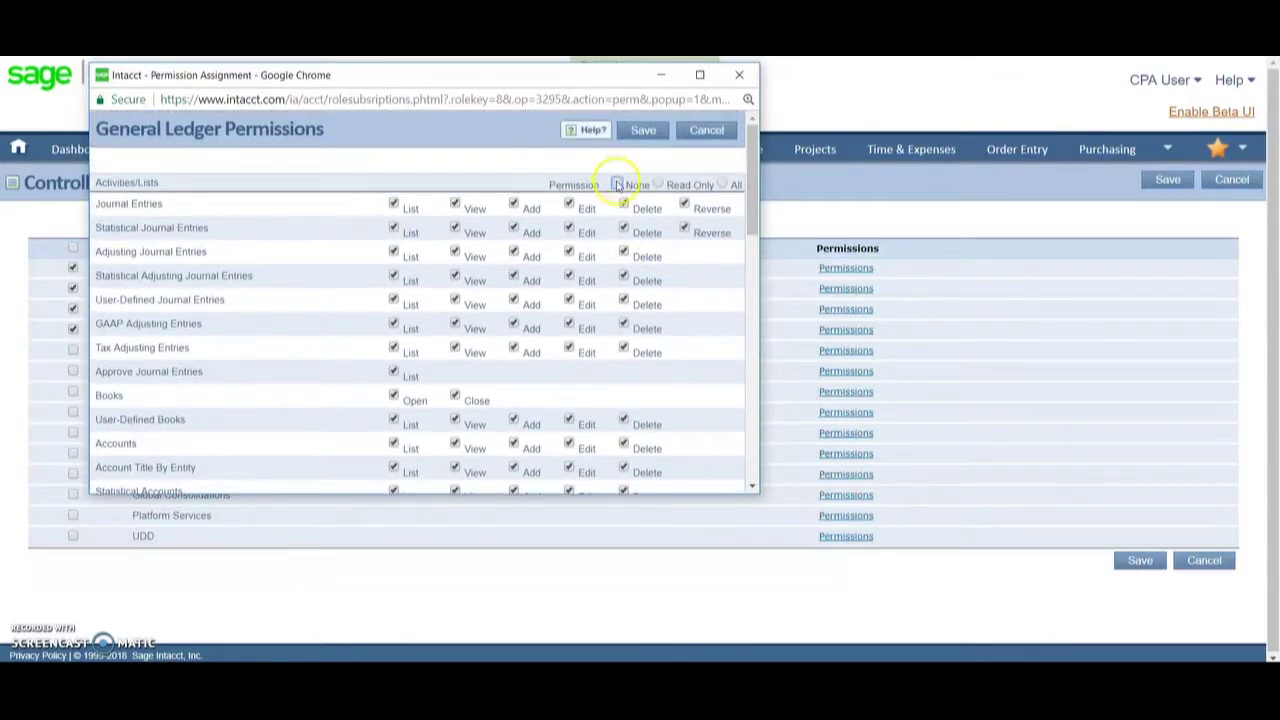
- Try the None, Read Only and All presets for the General Ledger Activities/Lists permissions, ending with Read Only
{"action": "left_click", "coordinate": [618, 186]}
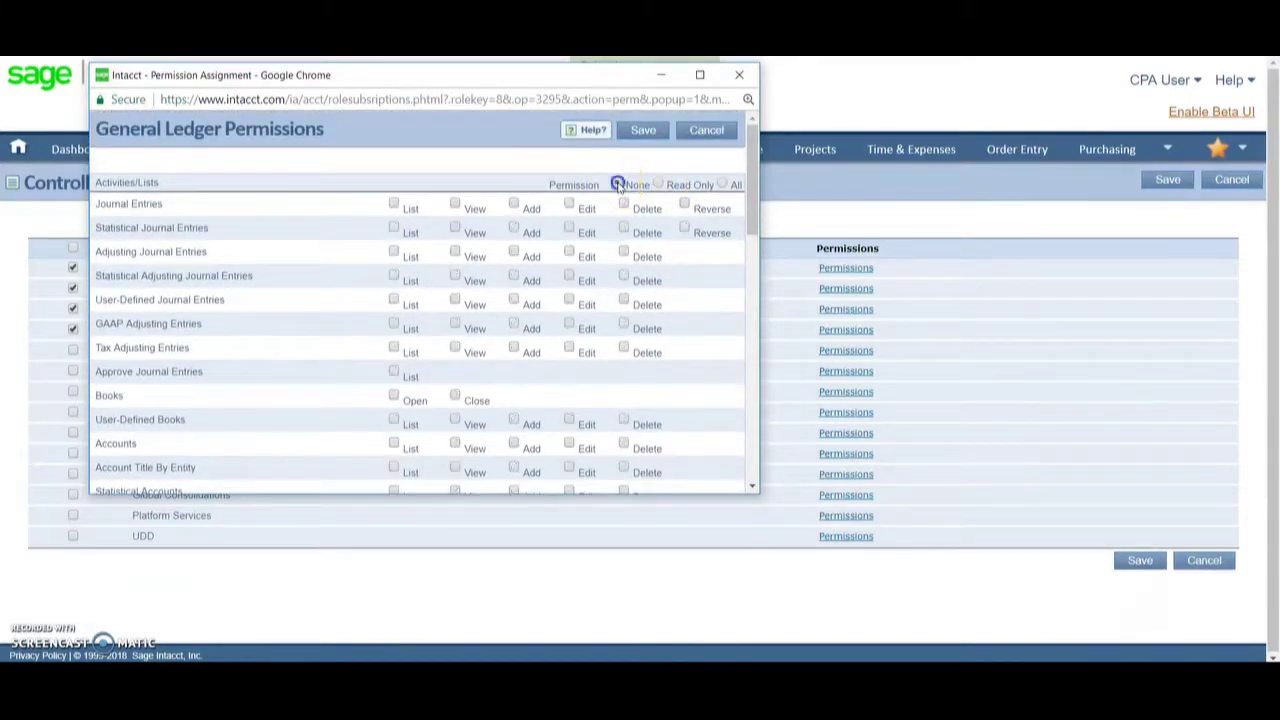
{"action": "left_click", "coordinate": [660, 186]}
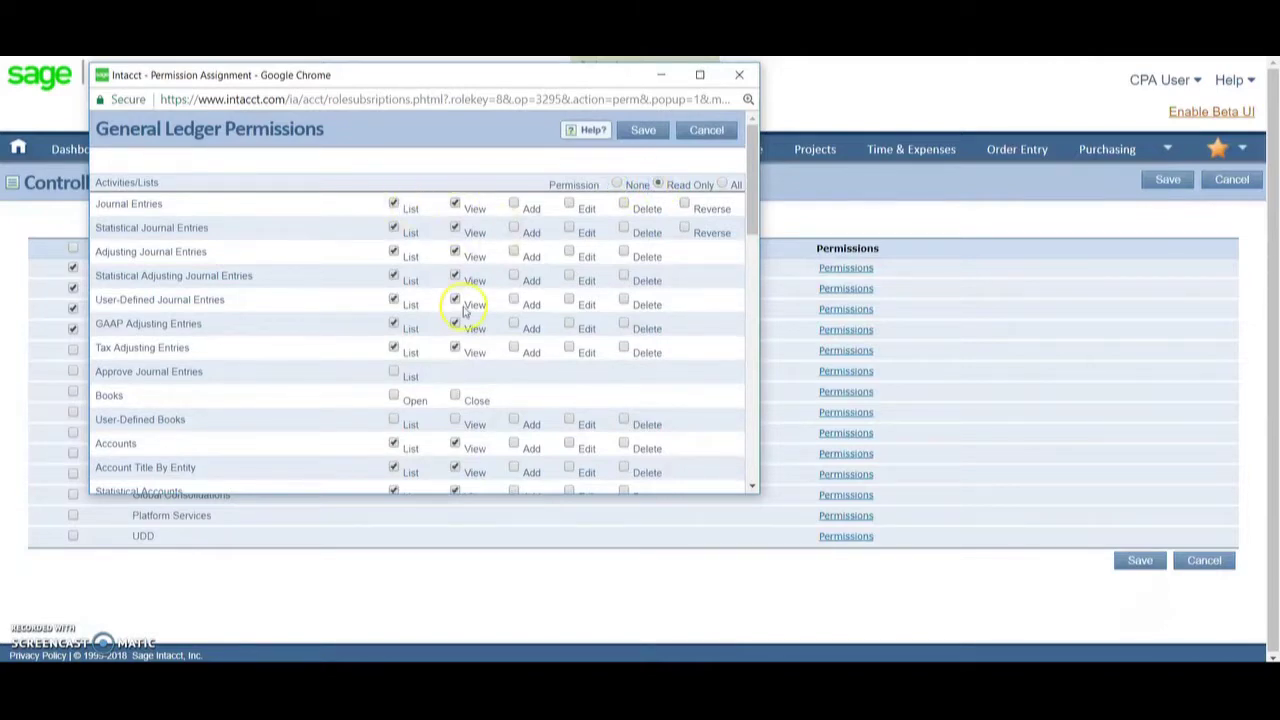
{"action": "left_click", "coordinate": [722, 185]}
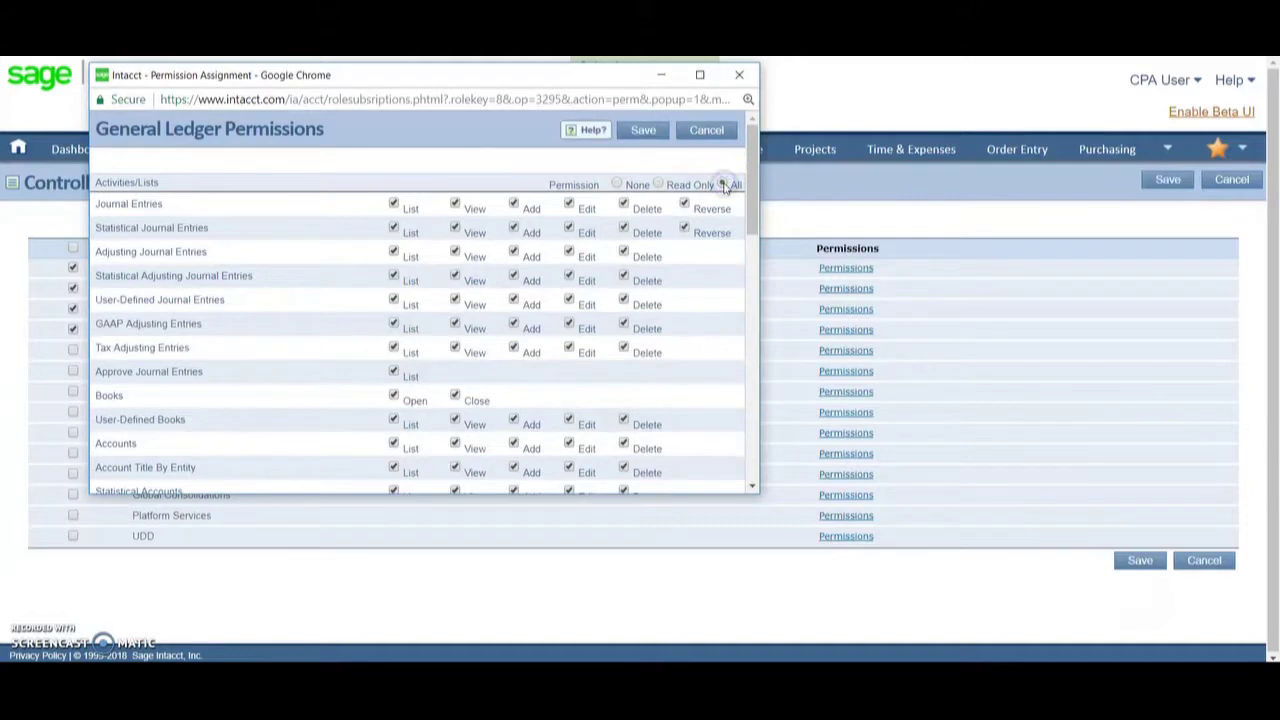
{"action": "left_click", "coordinate": [658, 185]}
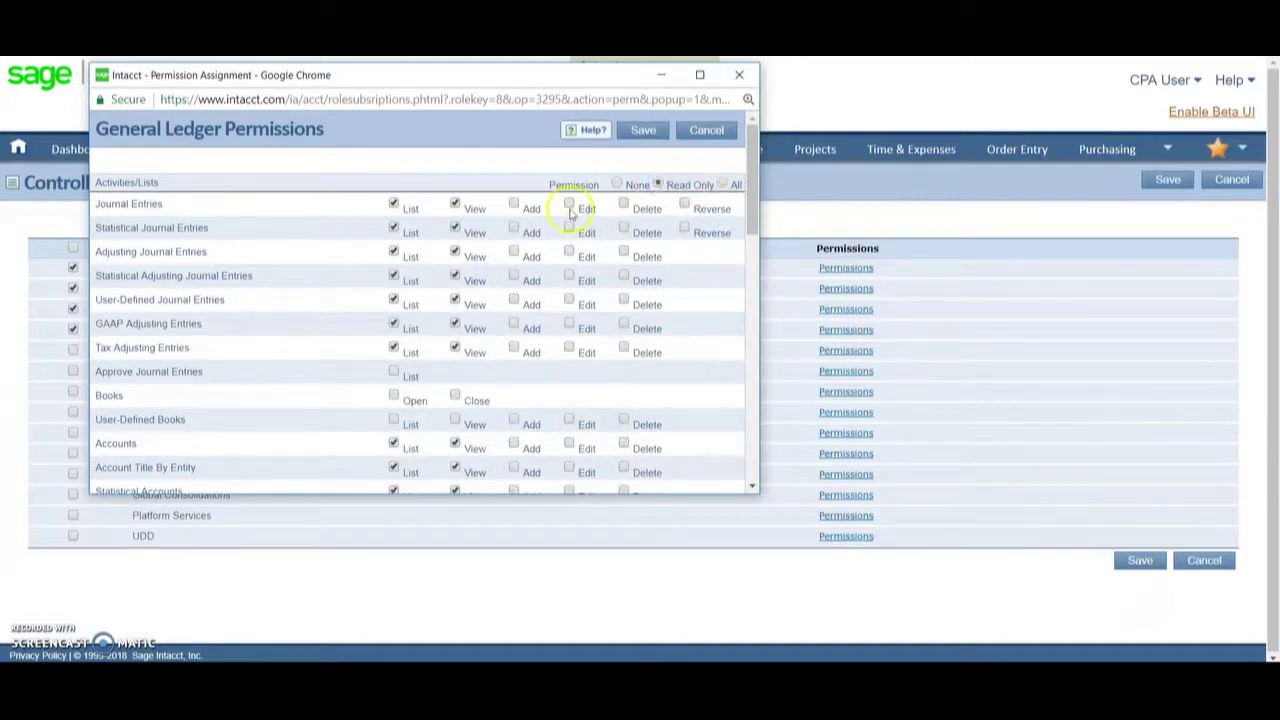
- Grant Add on Statistical Journal Entries, Delete on Statistical Adjusting Journal Entries, and Edit on User-Defined Journal, GAAP Adjusting and Tax Adjusting Entries
{"action": "left_click", "coordinate": [514, 229]}
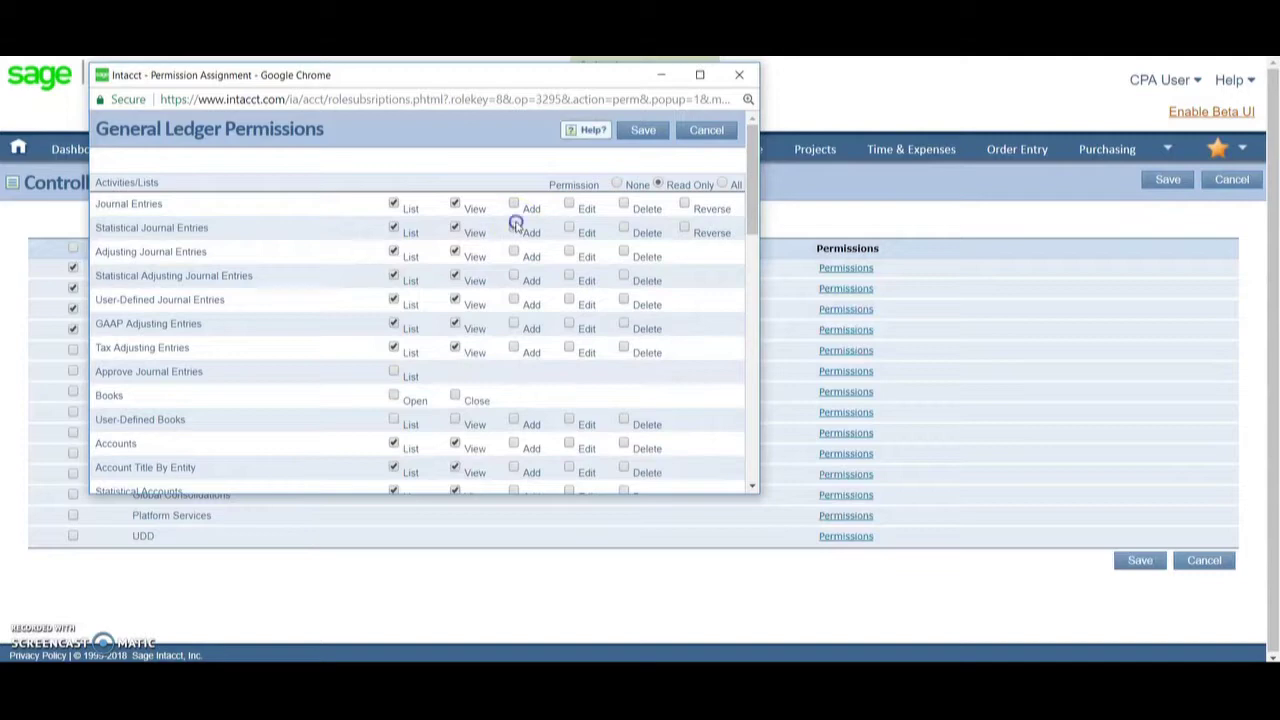
{"action": "left_click", "coordinate": [623, 276]}
{"action": "left_click", "coordinate": [568, 299]}
{"action": "left_click", "coordinate": [568, 323]}
{"action": "left_click", "coordinate": [568, 347]}
- Grant the Open and Close permissions for Books and save the Controller role's General Ledger permissions
{"action": "left_click", "coordinate": [394, 397]}
{"action": "left_click", "coordinate": [454, 396]}
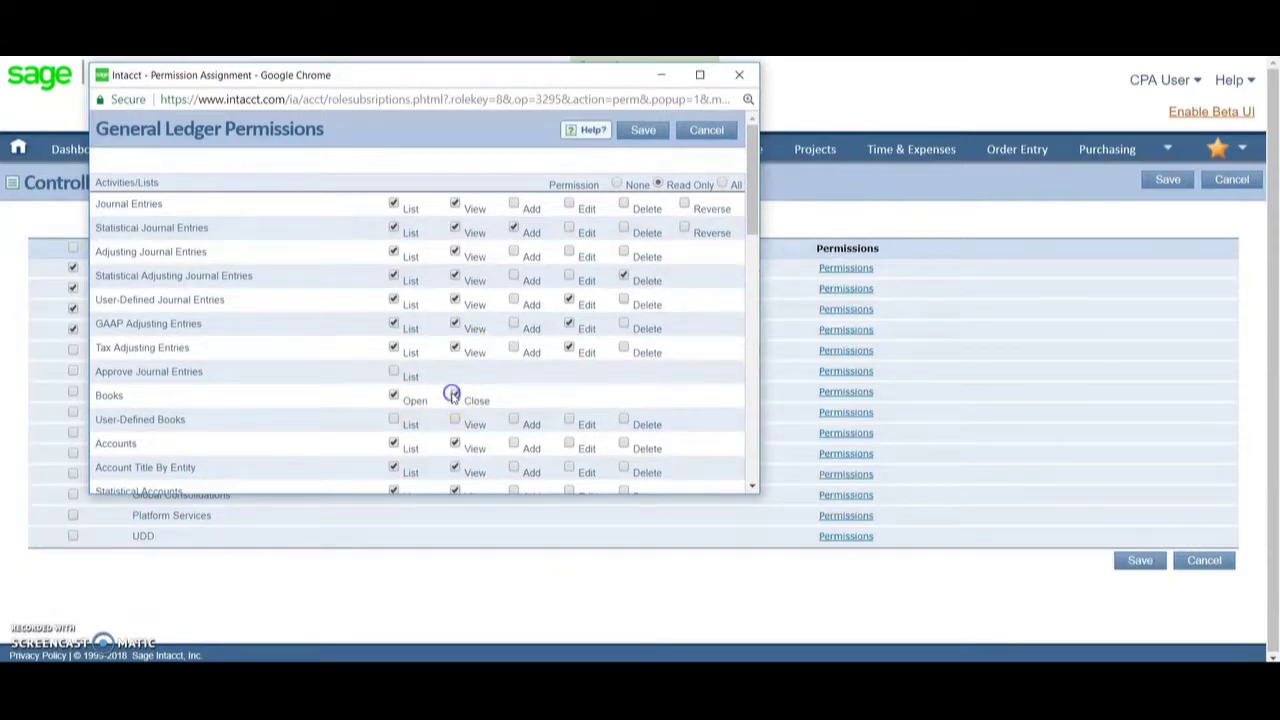
{"action": "left_click", "coordinate": [644, 132]}
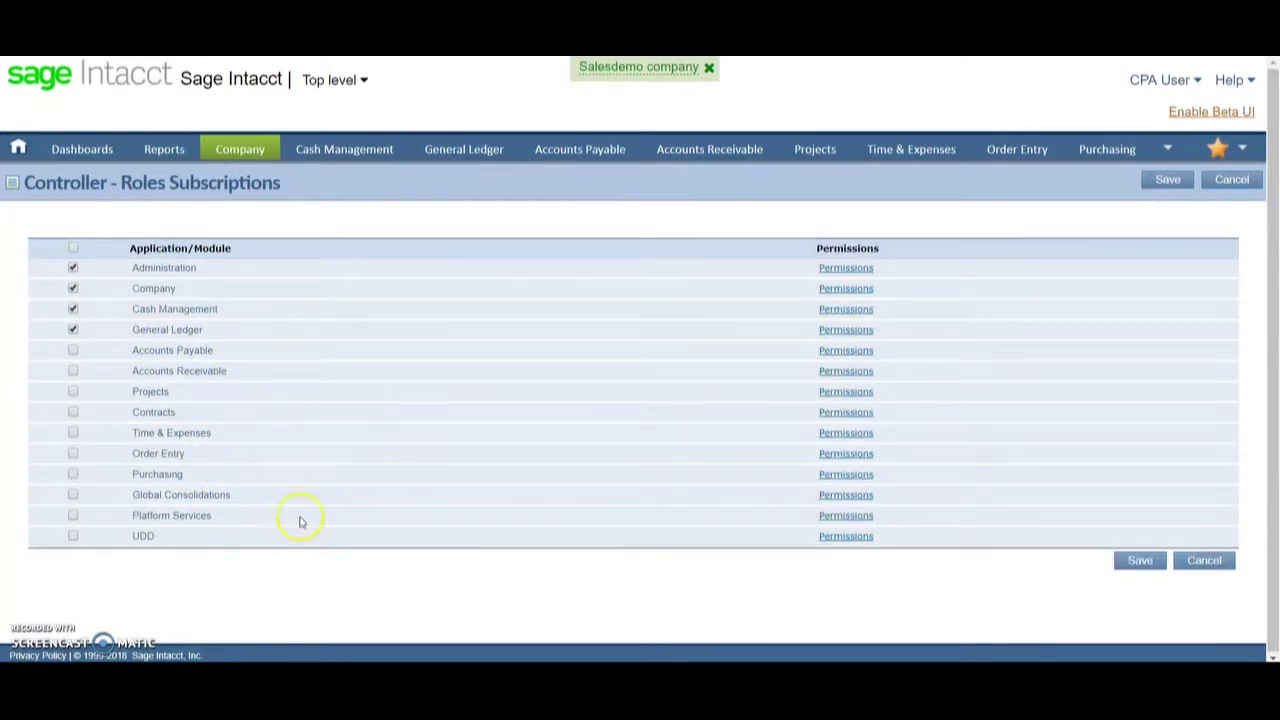
- Open the company's Departments list and examine the departments and the sub-departments under Admin
{"action": "left_click", "coordinate": [240, 149]}
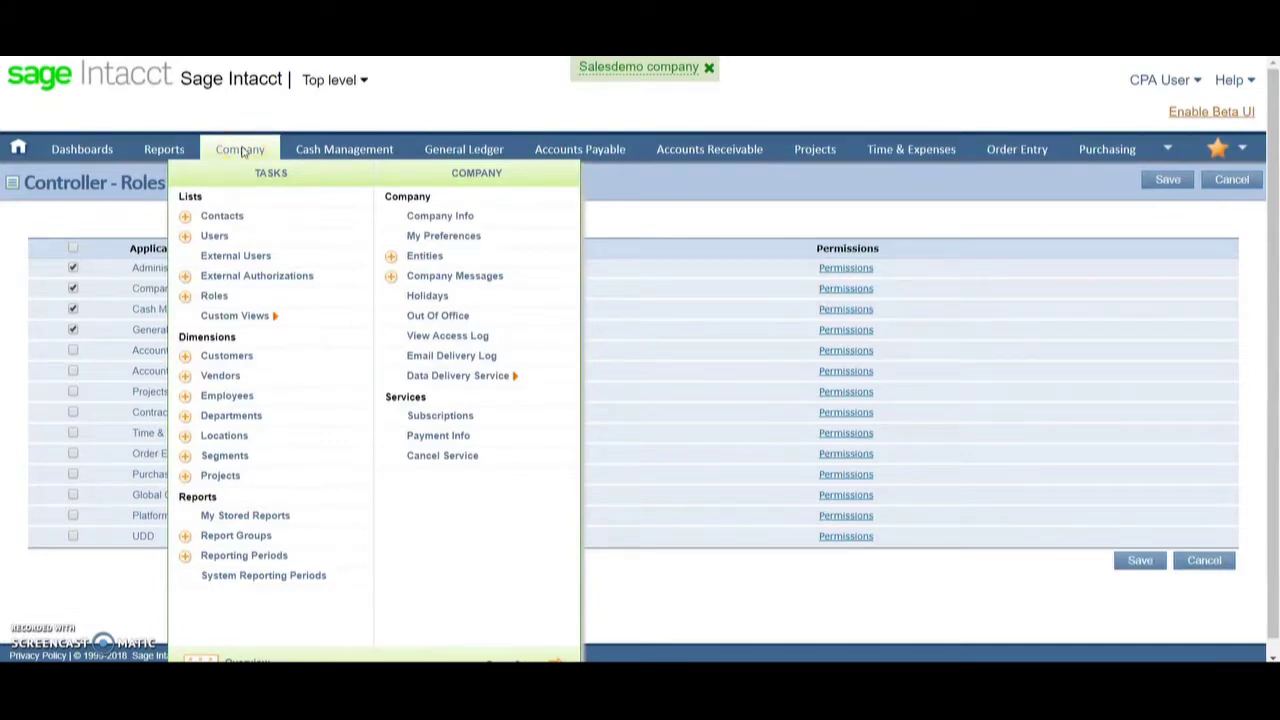
{"action": "left_click", "coordinate": [231, 418]}
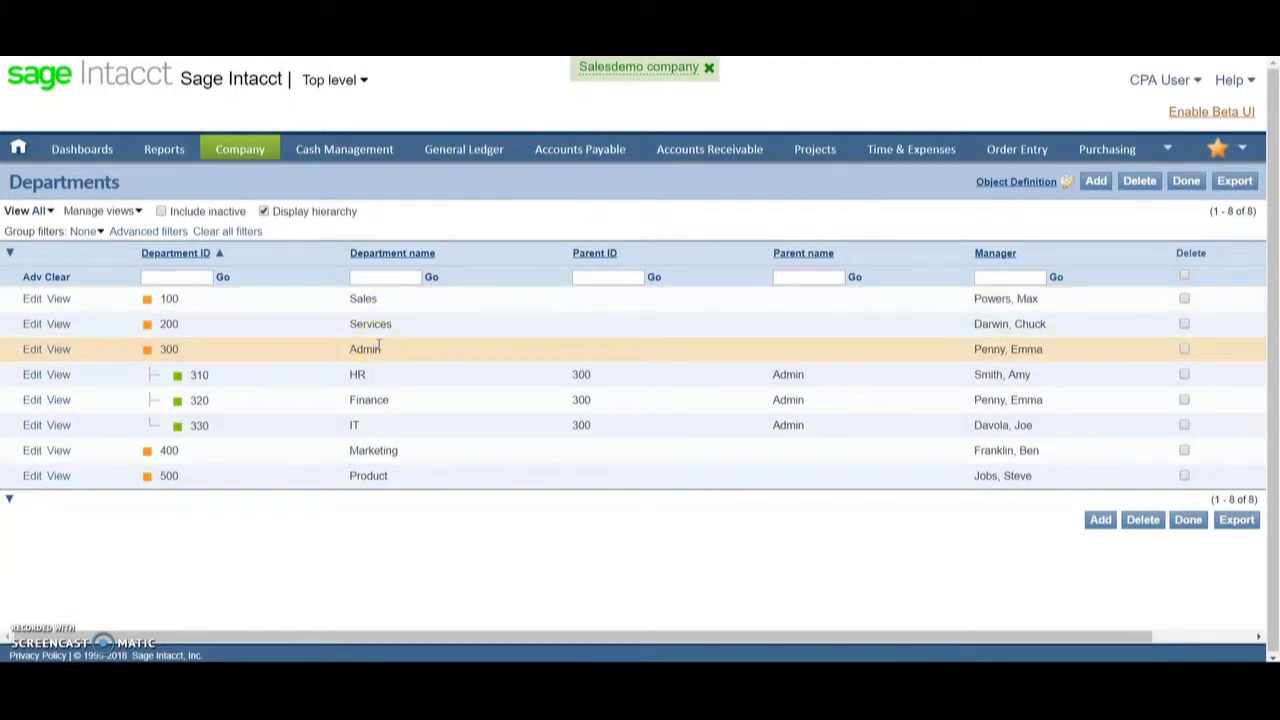
{"action": "left_click", "coordinate": [360, 374]}
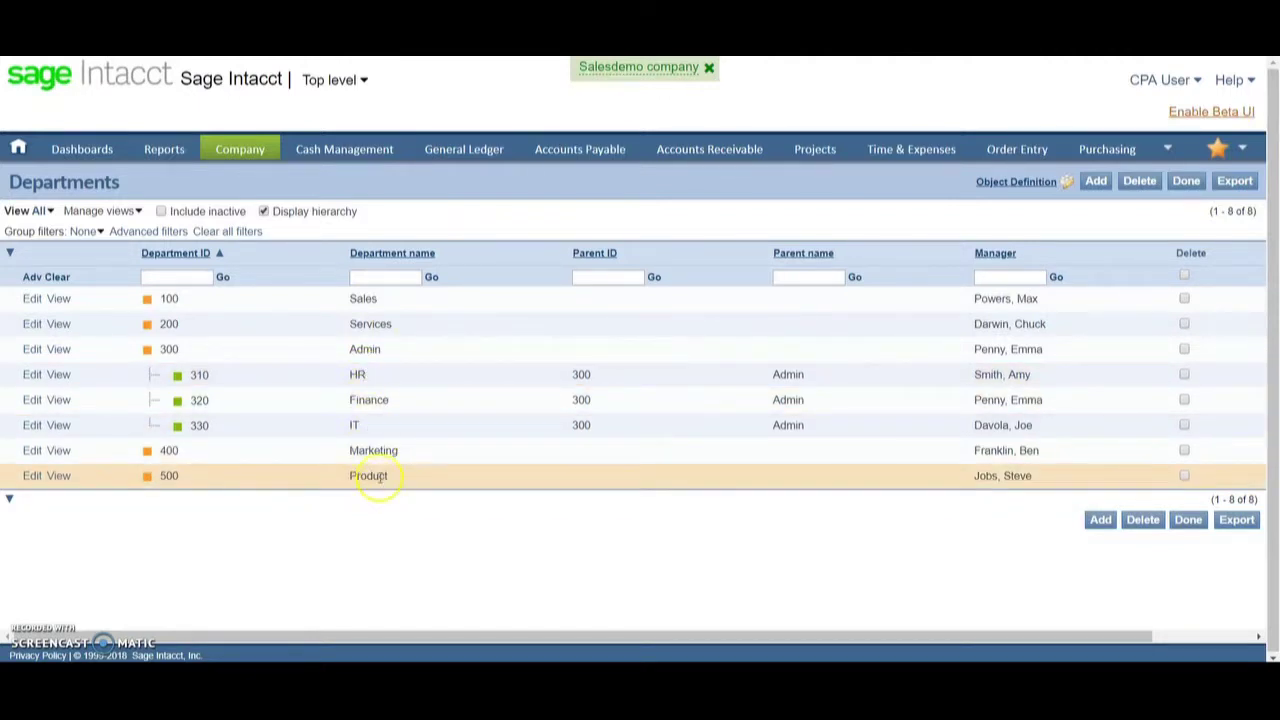
- Open the company's Locations list and examine the San Francisco and Boston locations
{"action": "left_click", "coordinate": [255, 158]}
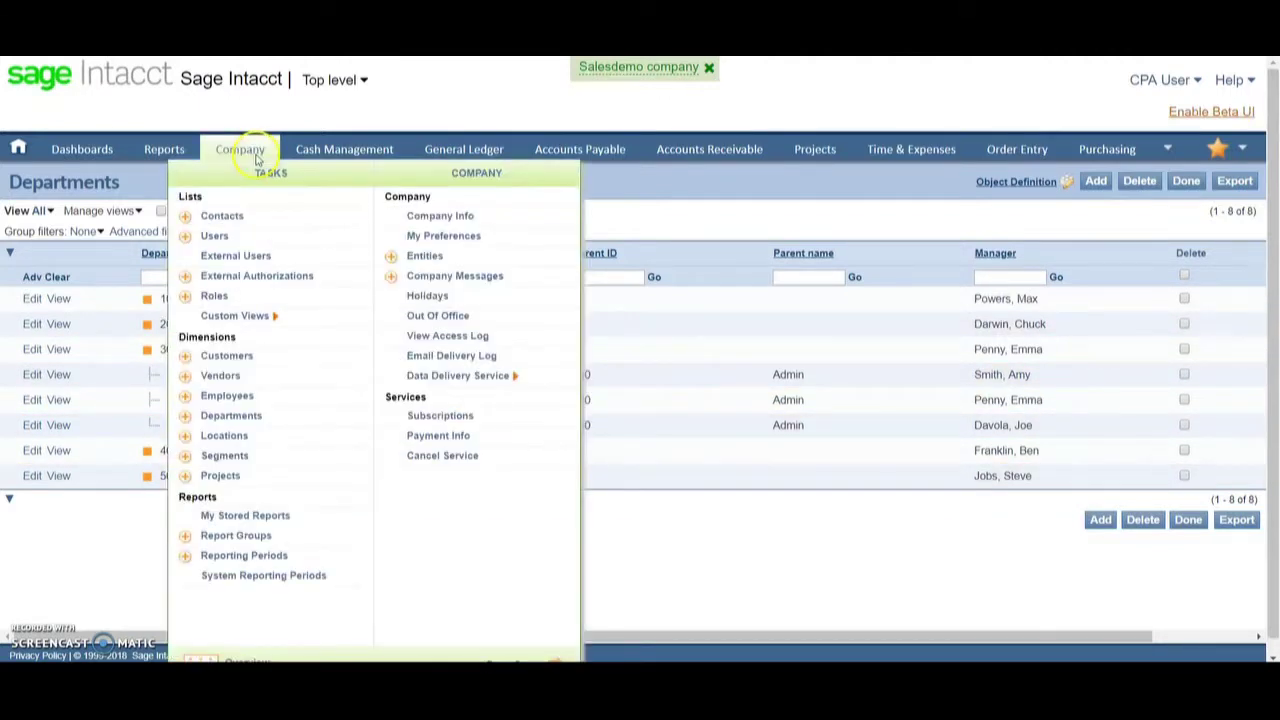
{"action": "left_click", "coordinate": [385, 392]}
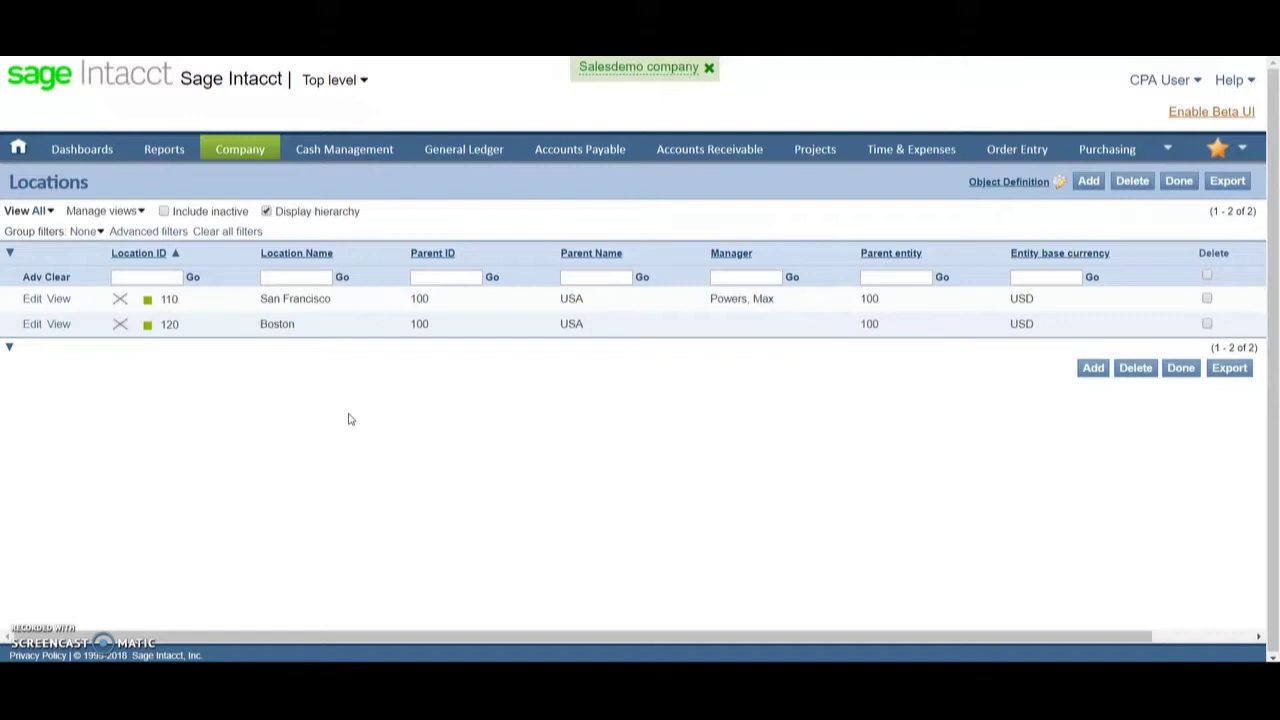
{"action": "left_click", "coordinate": [322, 299]}
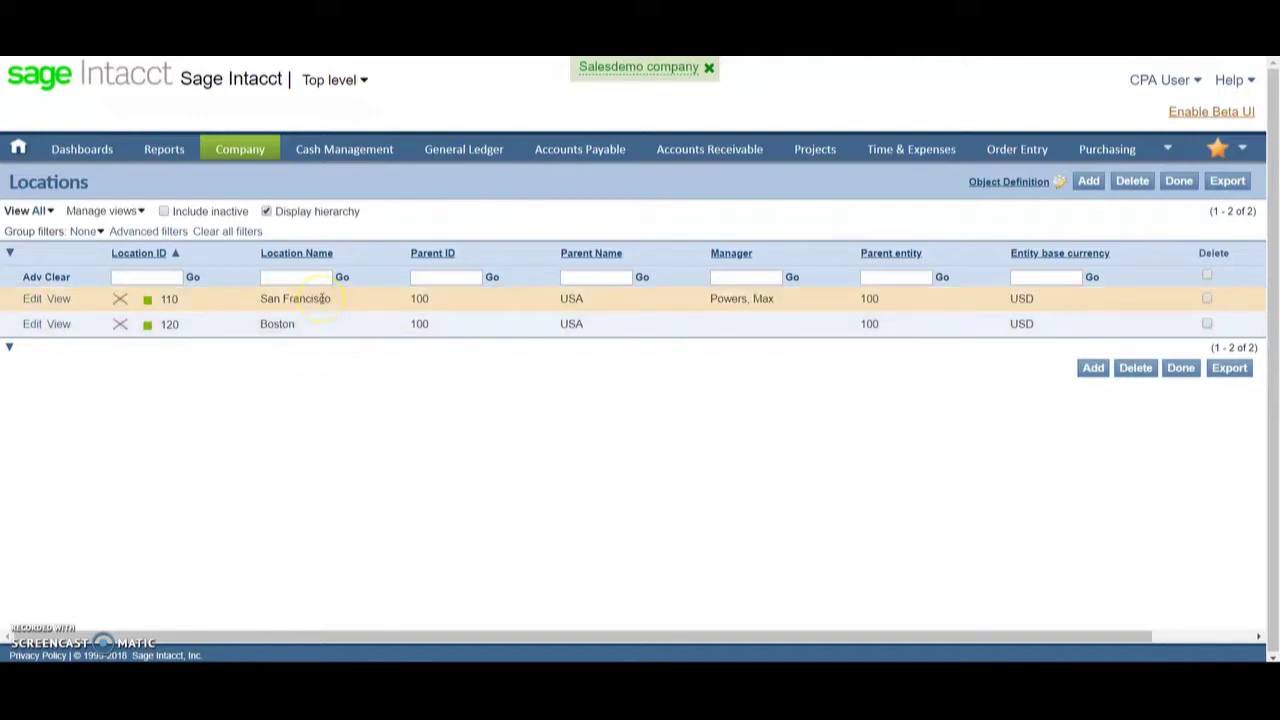
{"action": "left_click", "coordinate": [273, 325]}
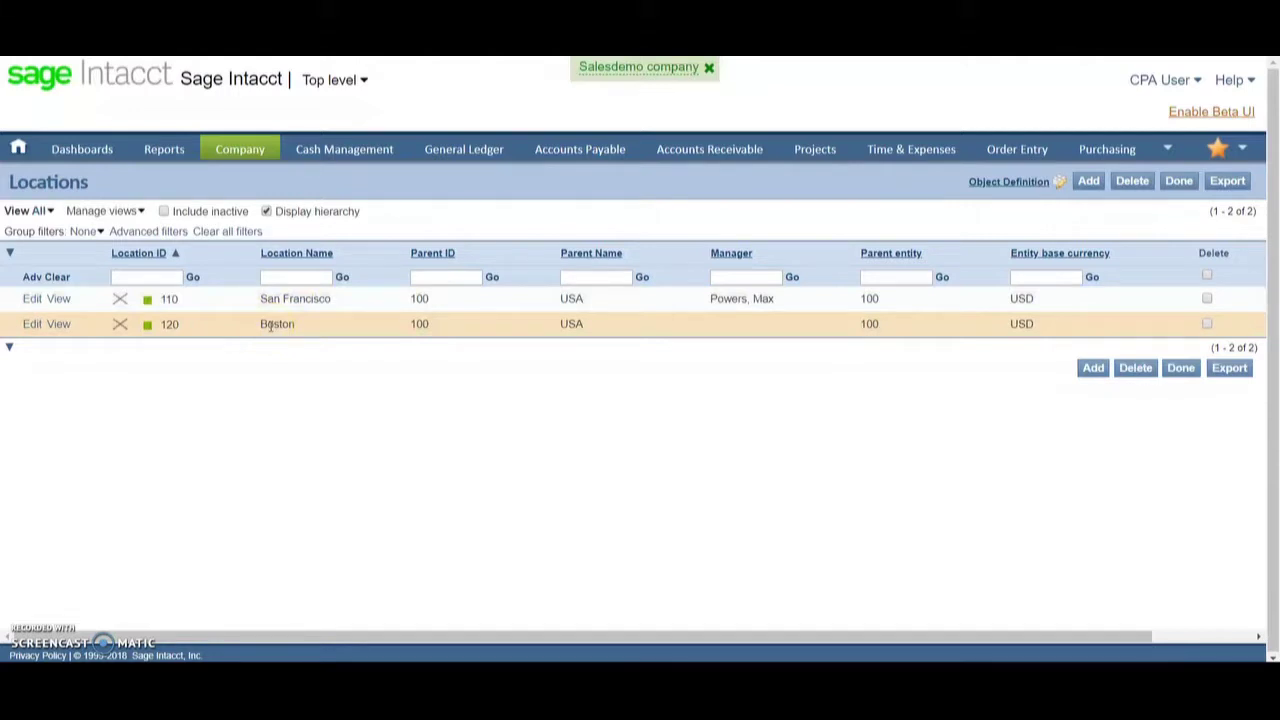
{"action": "left_click", "coordinate": [253, 154]}
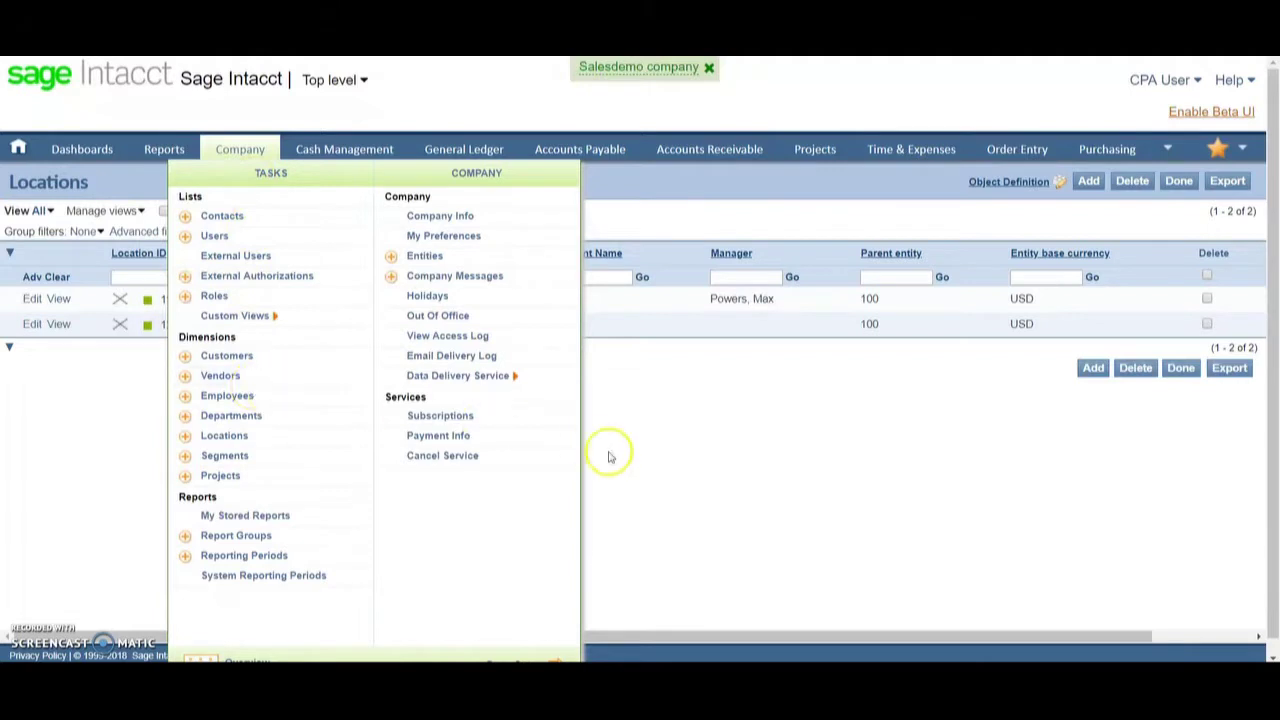
{"action": "left_click", "coordinate": [652, 457]}
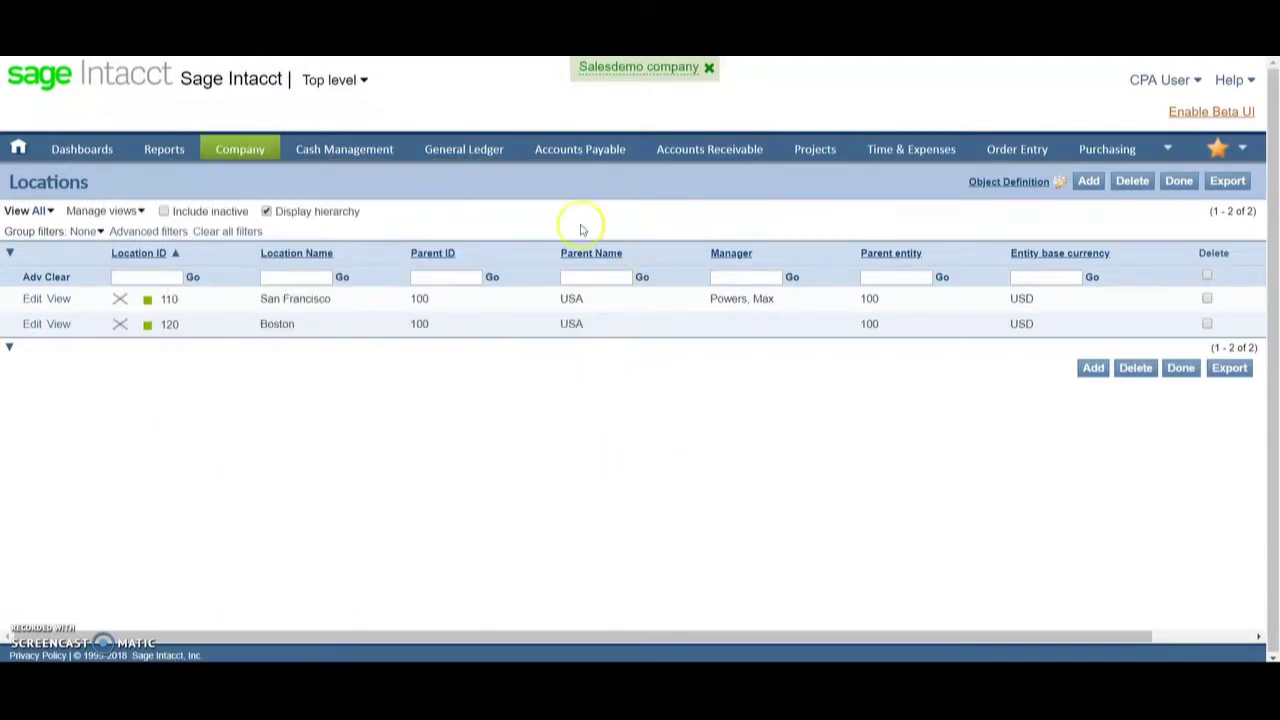
- Open account 1011 from the General Ledger accounts list for editing and review its account settings, required dimensions and reporting accounts mapping
{"action": "left_click", "coordinate": [481, 152]}
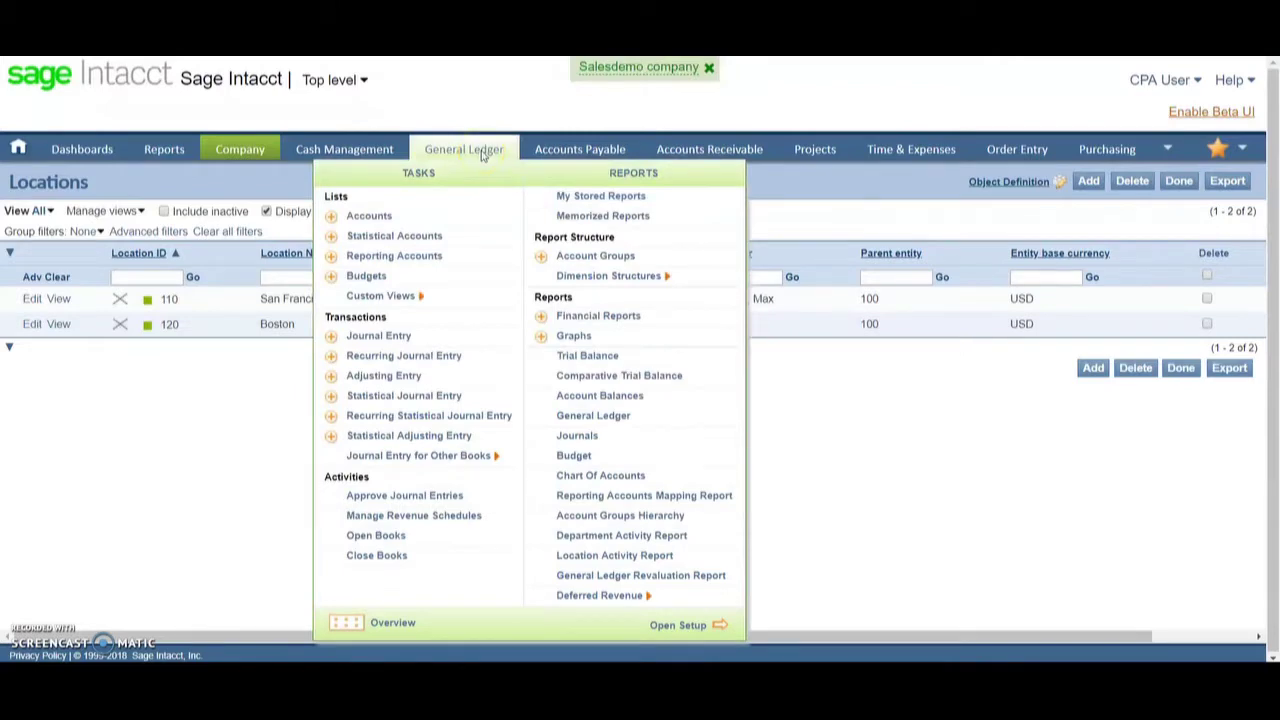
{"action": "left_click", "coordinate": [369, 215]}
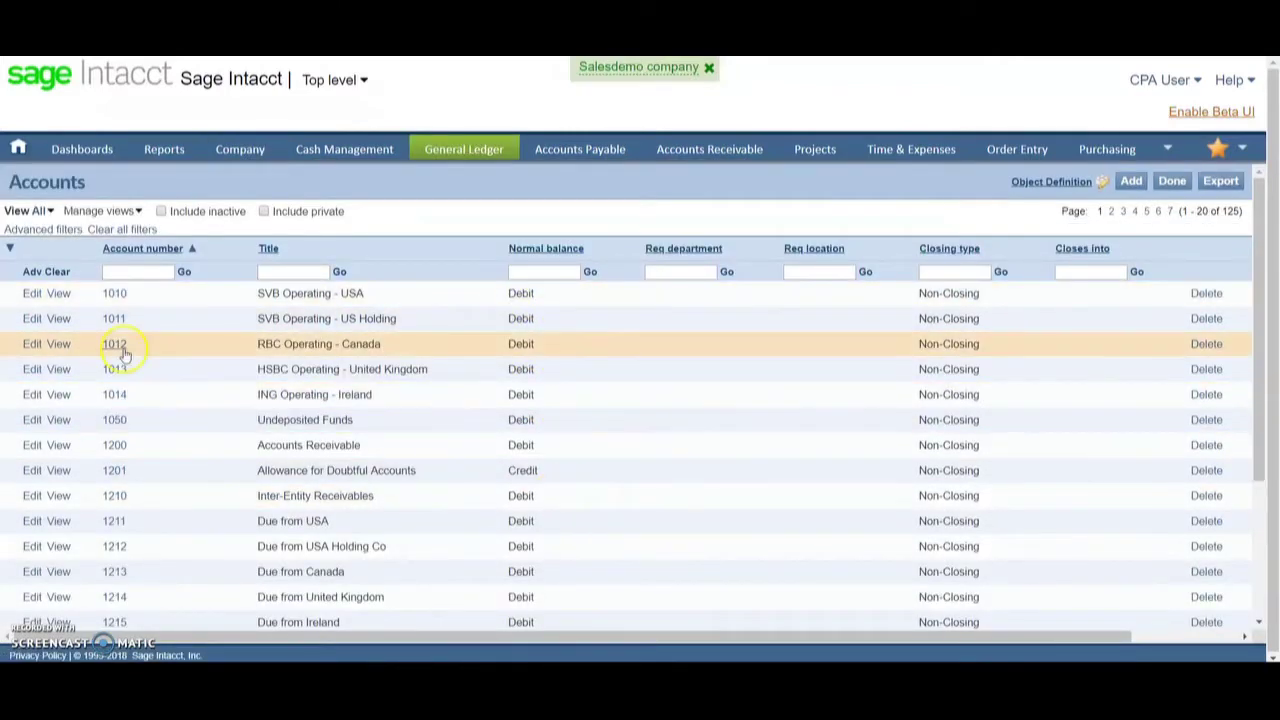
{"action": "left_click", "coordinate": [32, 318]}
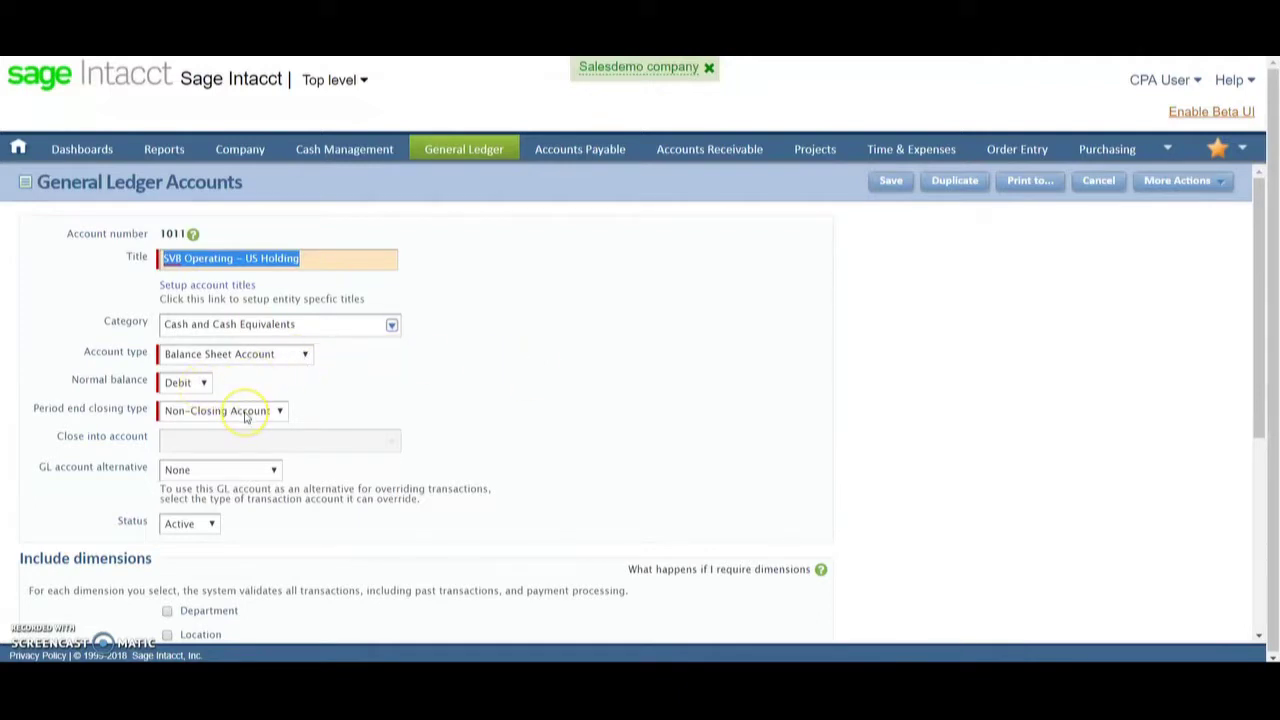
{"action": "scroll", "coordinate": [555, 331], "scroll_direction": "down", "scroll_amount": 2}
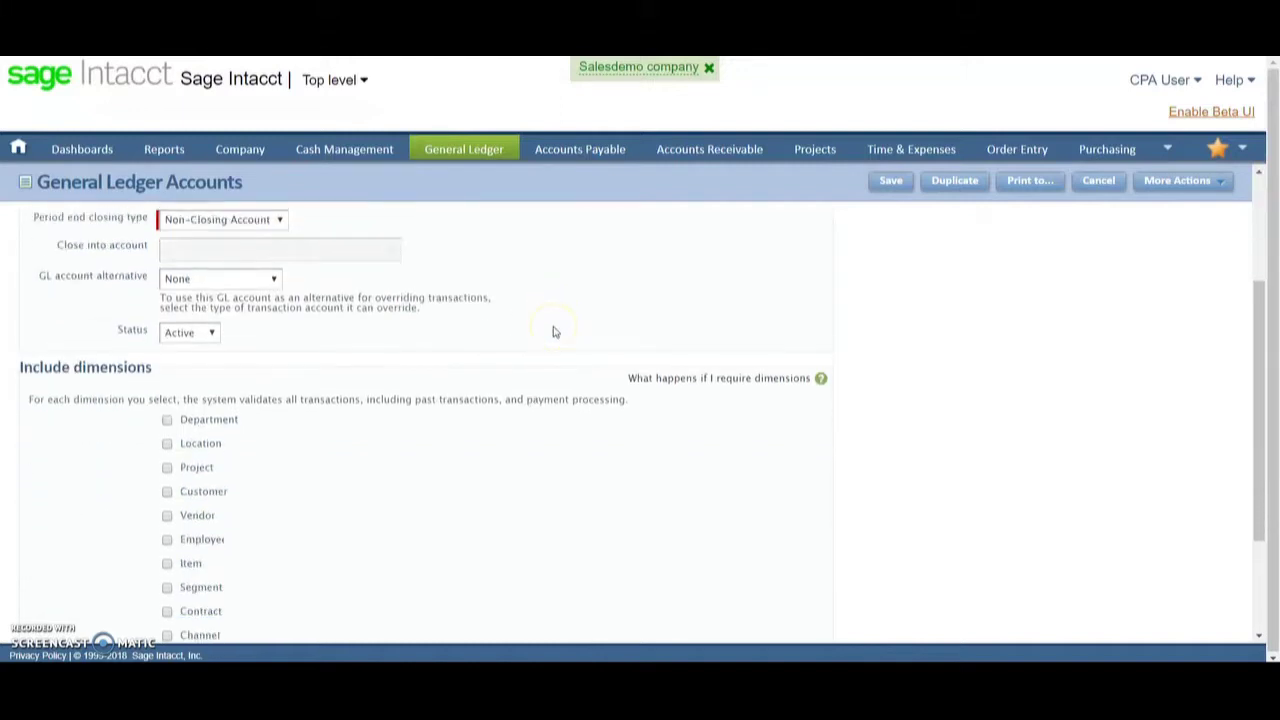
{"action": "scroll", "coordinate": [555, 331], "scroll_direction": "down", "scroll_amount": 2}
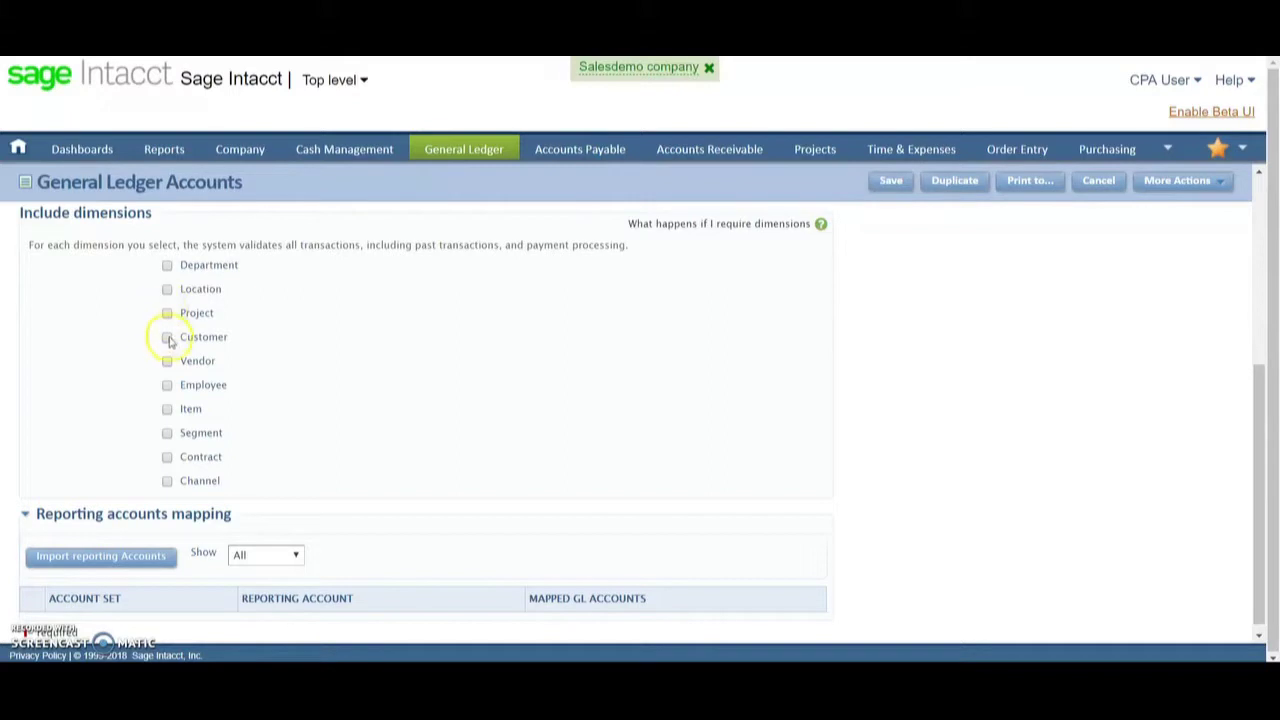
{"action": "scroll", "coordinate": [462, 400], "scroll_direction": "up", "scroll_amount": 5}
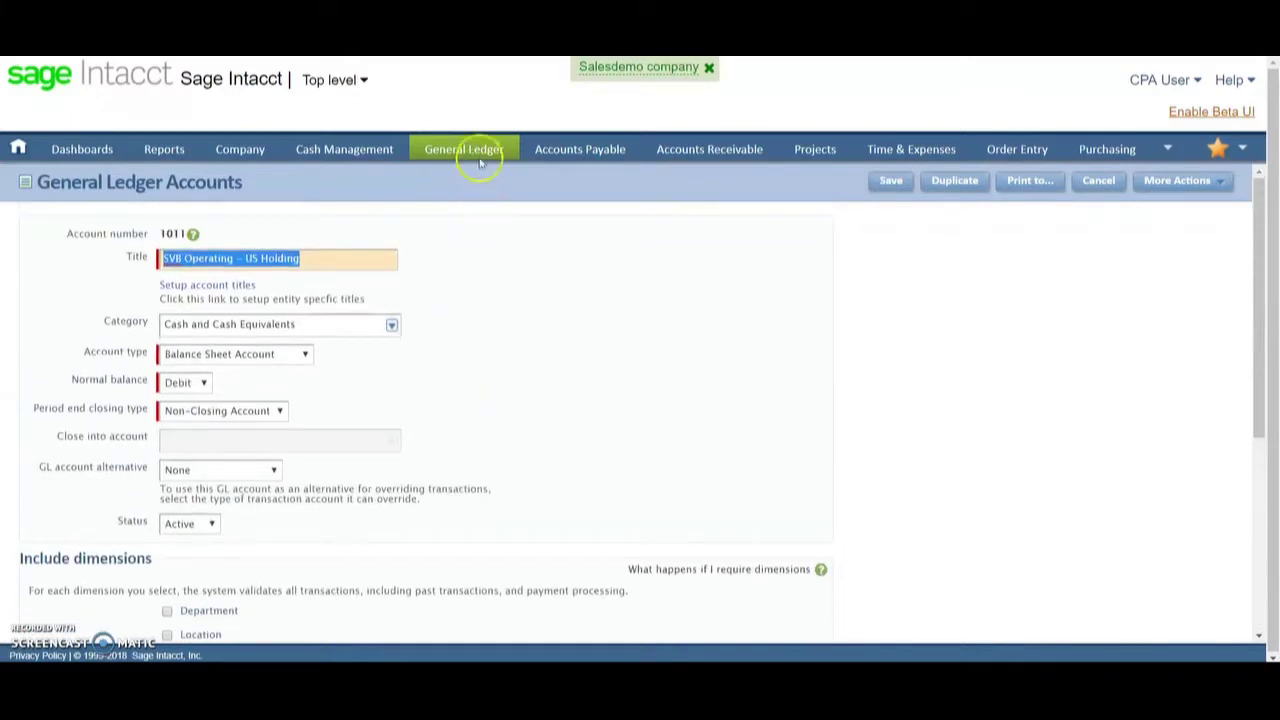
- Leave account 1011 without saving and run the General Ledger Chart of Accounts report
{"action": "mouse_move", "coordinate": [480, 148]}
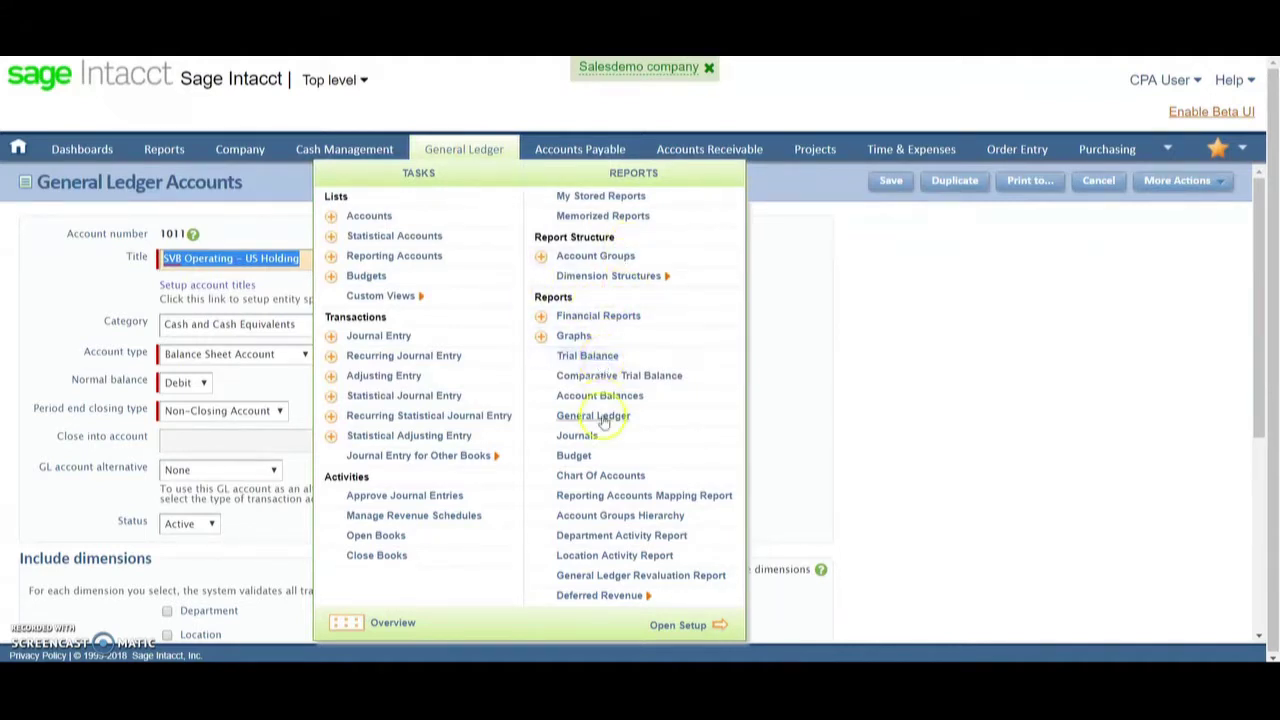
{"action": "left_click", "coordinate": [610, 475]}
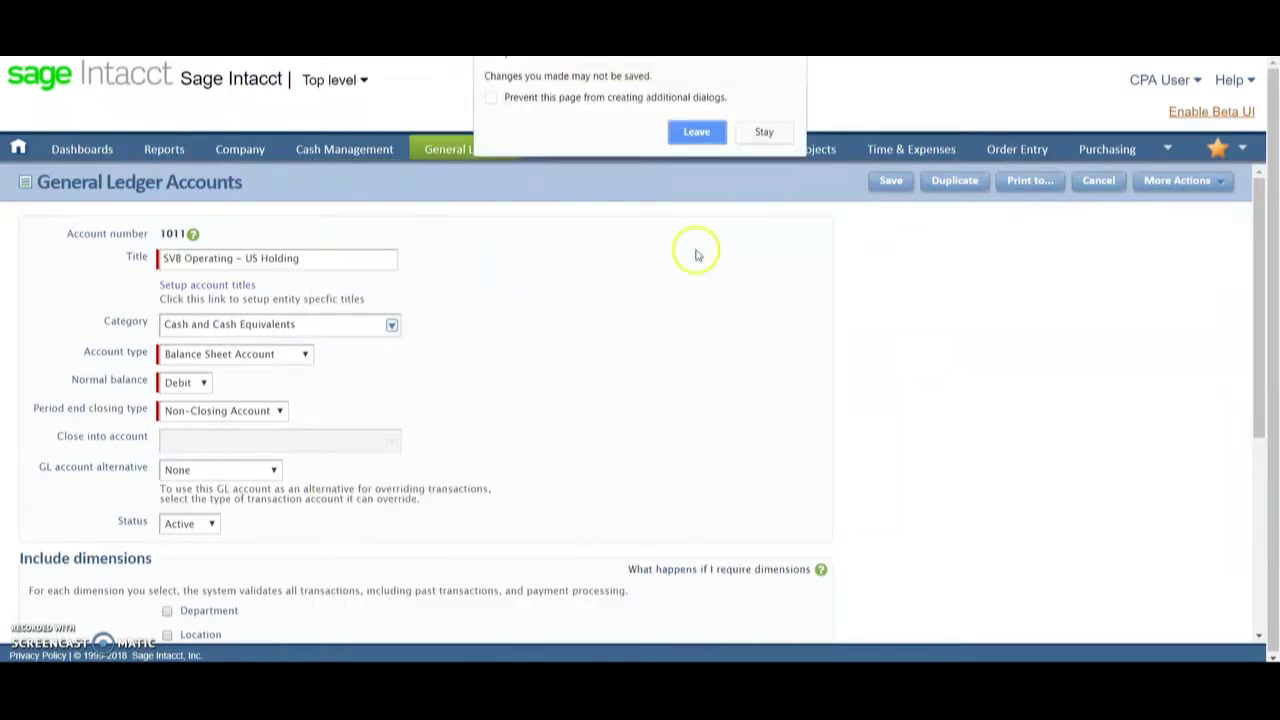
{"action": "left_click", "coordinate": [698, 131]}
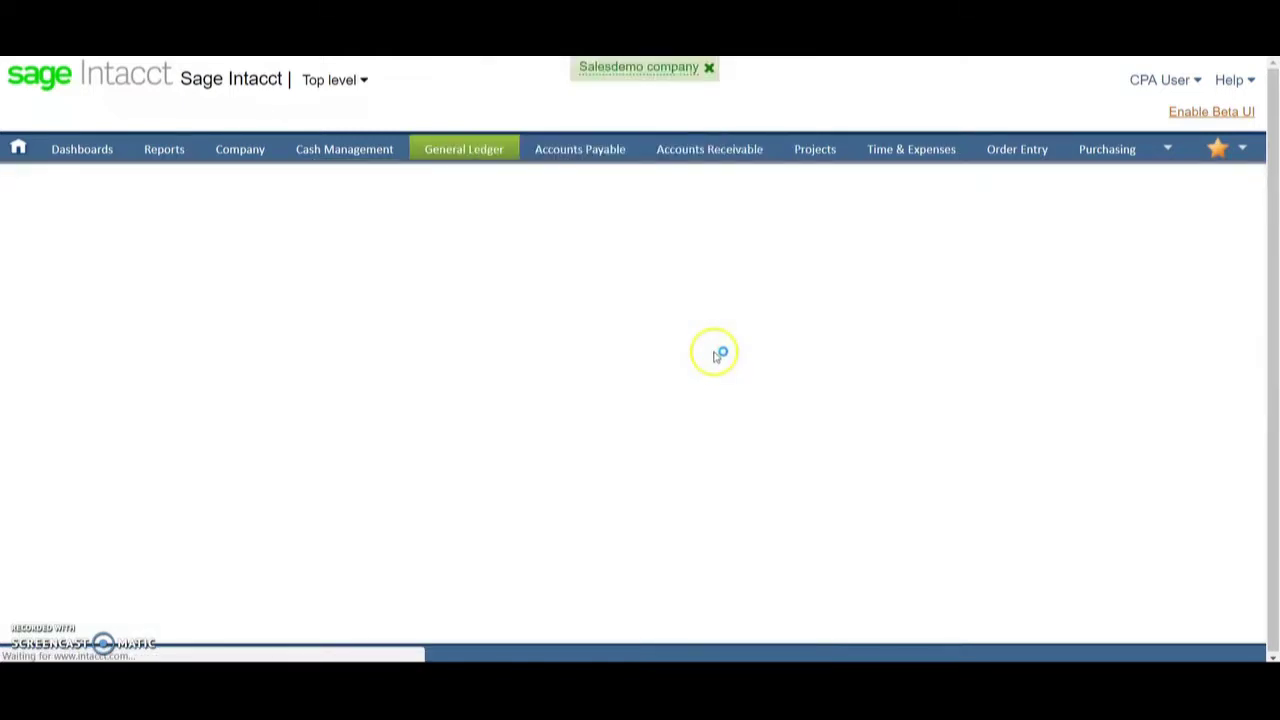
{"action": "left_click", "coordinate": [818, 184]}
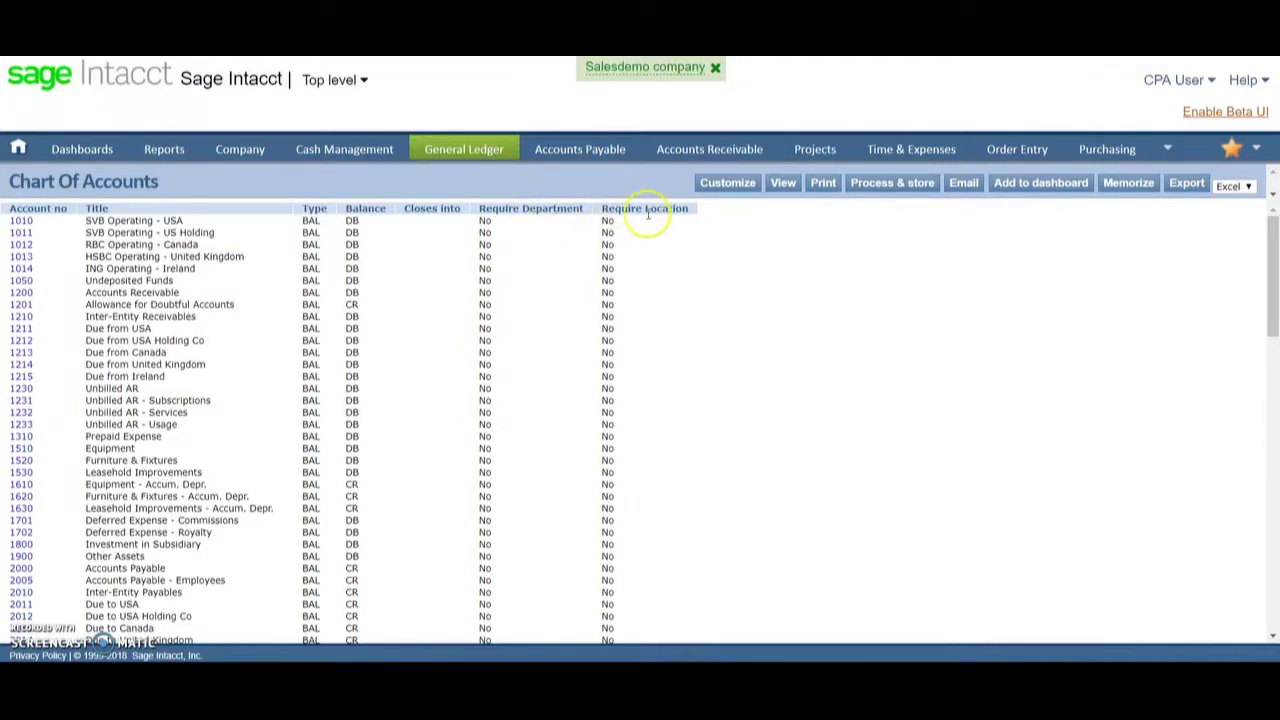
- Examine the department and location requirements throughout the chart of accounts and check the report's export format options
{"action": "scroll", "coordinate": [651, 216], "scroll_direction": "down", "scroll_amount": 1}
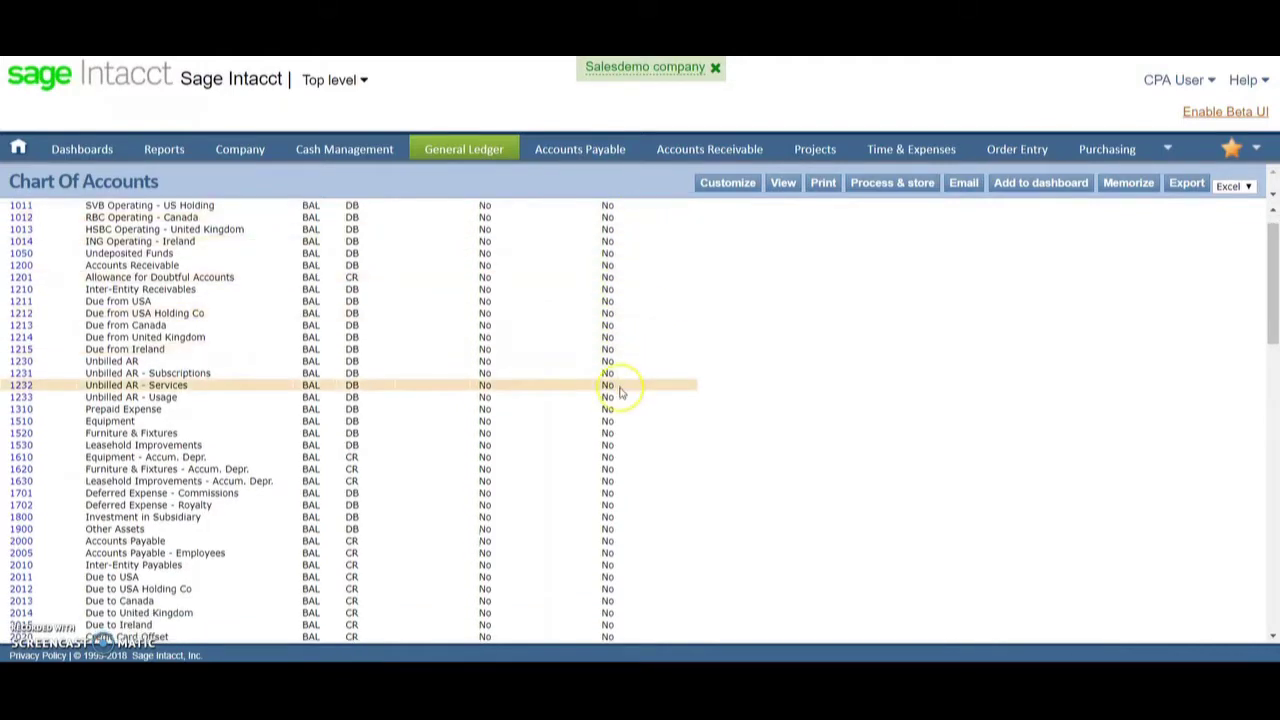
{"action": "scroll", "coordinate": [612, 394], "scroll_direction": "down", "scroll_amount": 5}
{"action": "scroll", "coordinate": [619, 393], "scroll_direction": "down", "scroll_amount": 3}
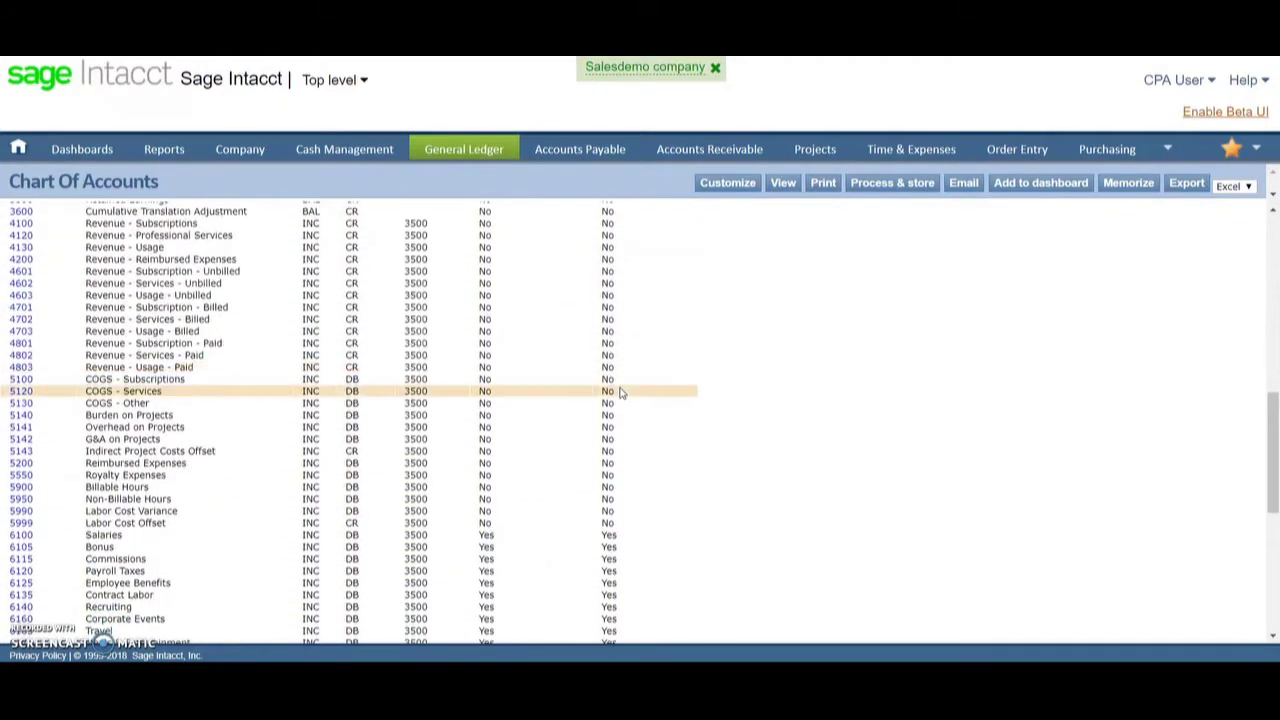
{"action": "scroll", "coordinate": [619, 393], "scroll_direction": "down", "scroll_amount": 2}
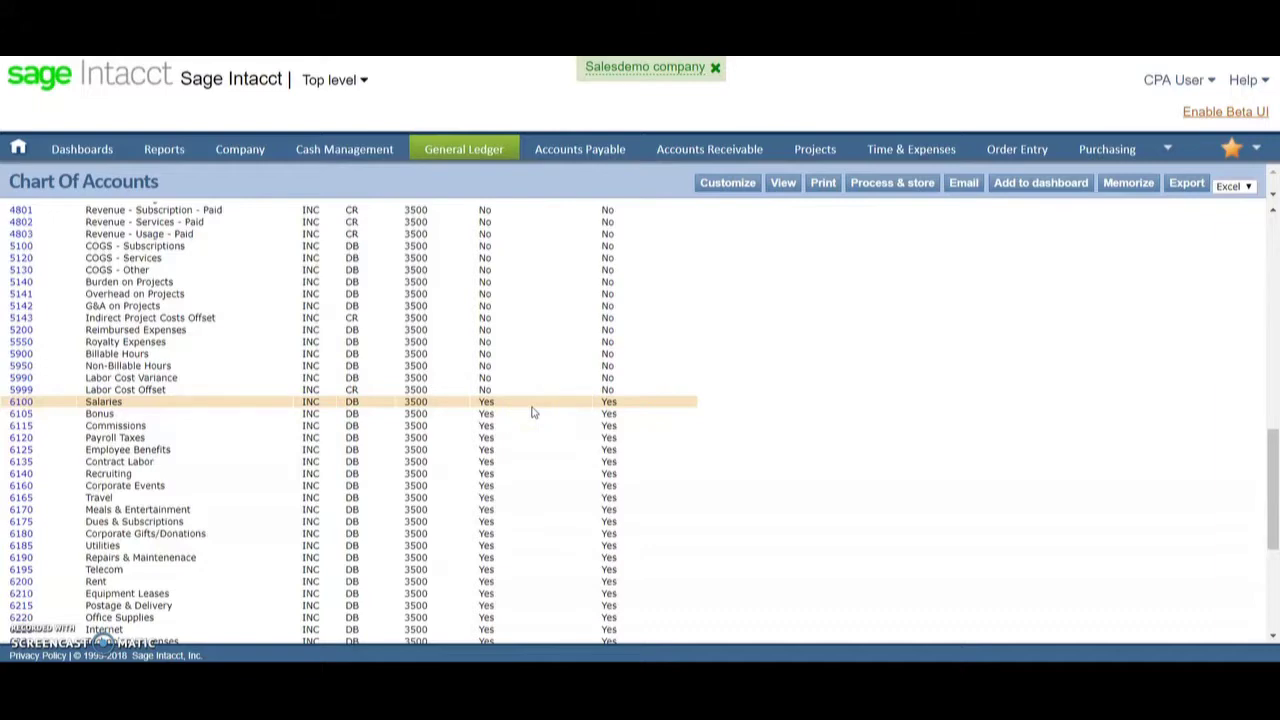
{"action": "scroll", "coordinate": [533, 412], "scroll_direction": "up", "scroll_amount": 20}
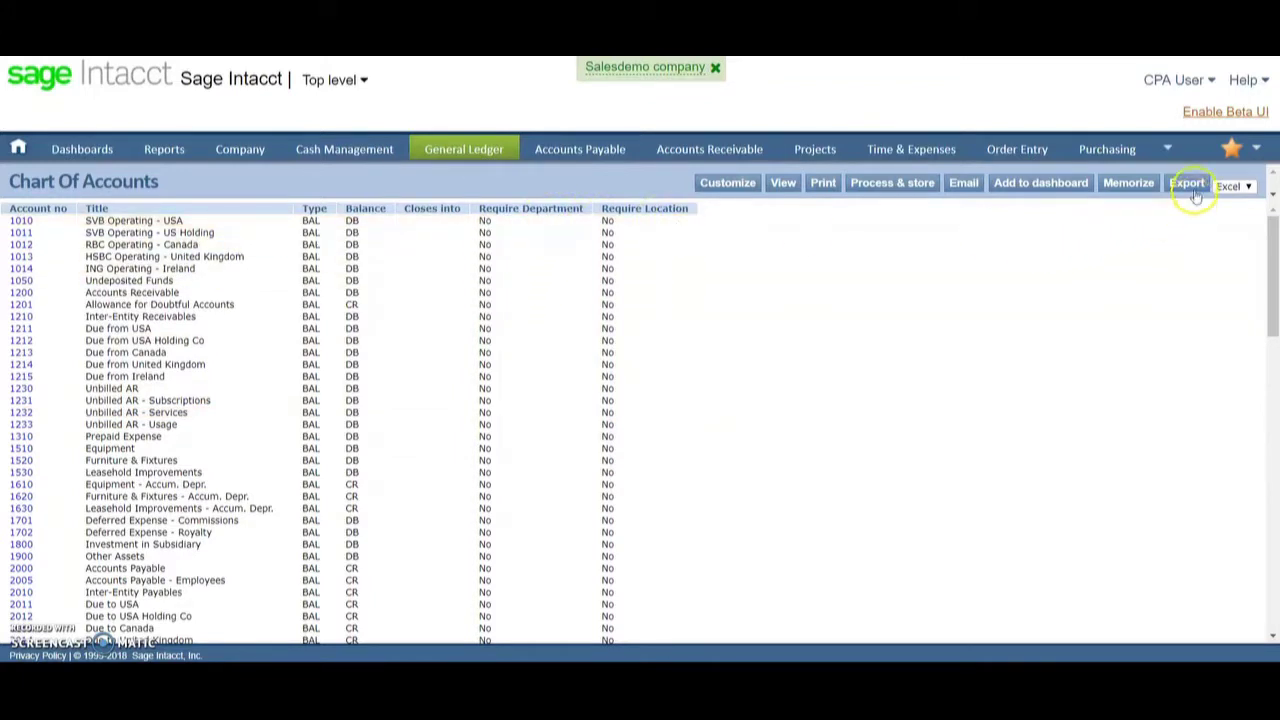
{"action": "left_click", "coordinate": [1256, 189]}
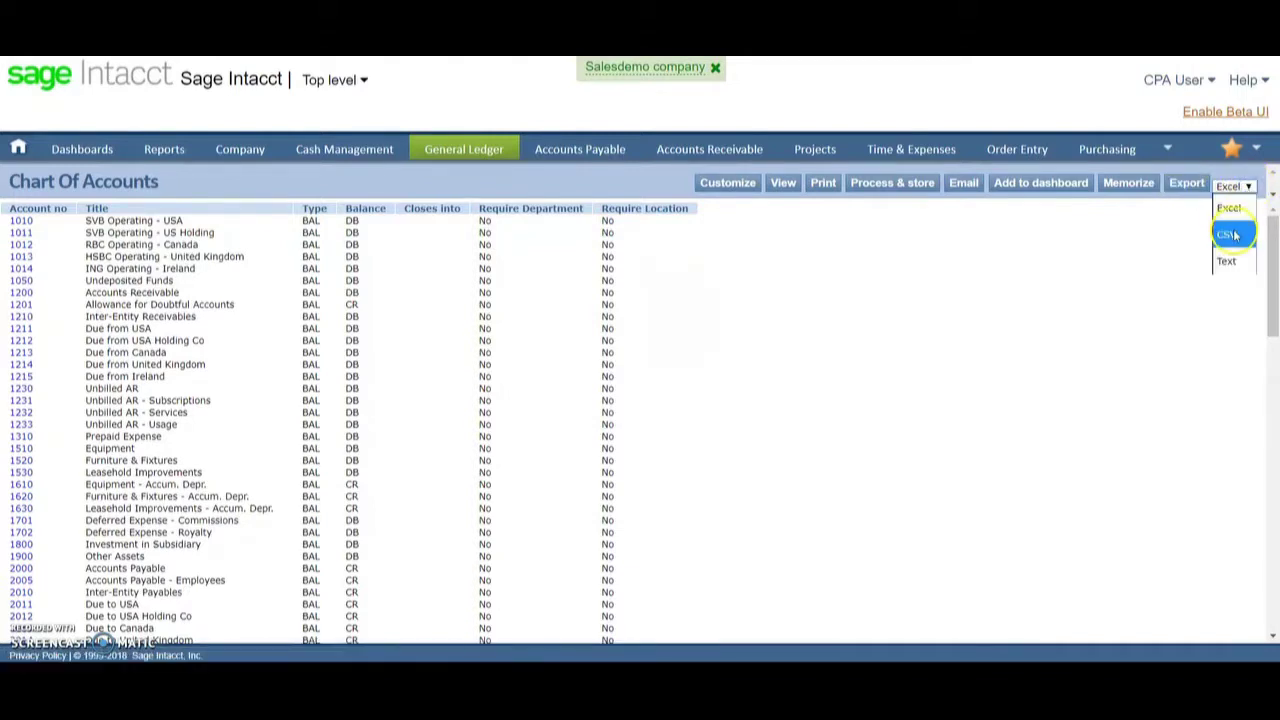
{"action": "left_click", "coordinate": [1157, 265]}
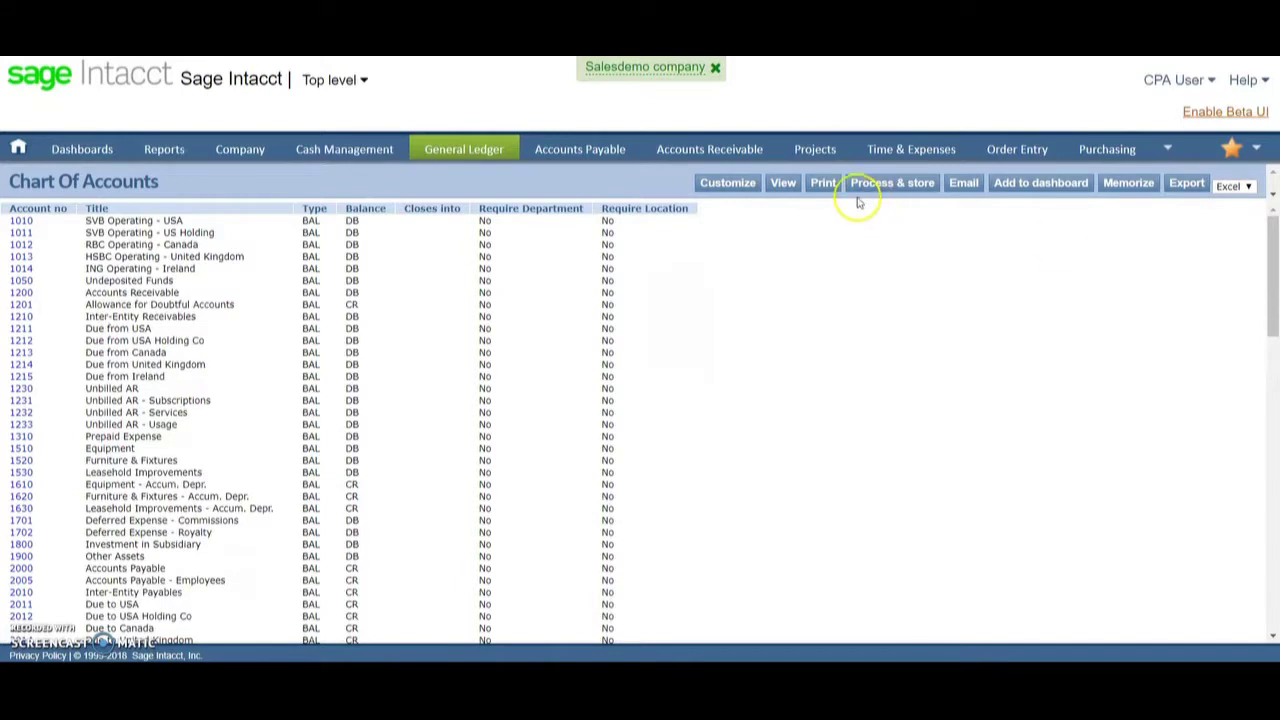
- Run the Trial Balance report for the current month with Global as the reporting book
{"action": "mouse_move", "coordinate": [466, 151]}
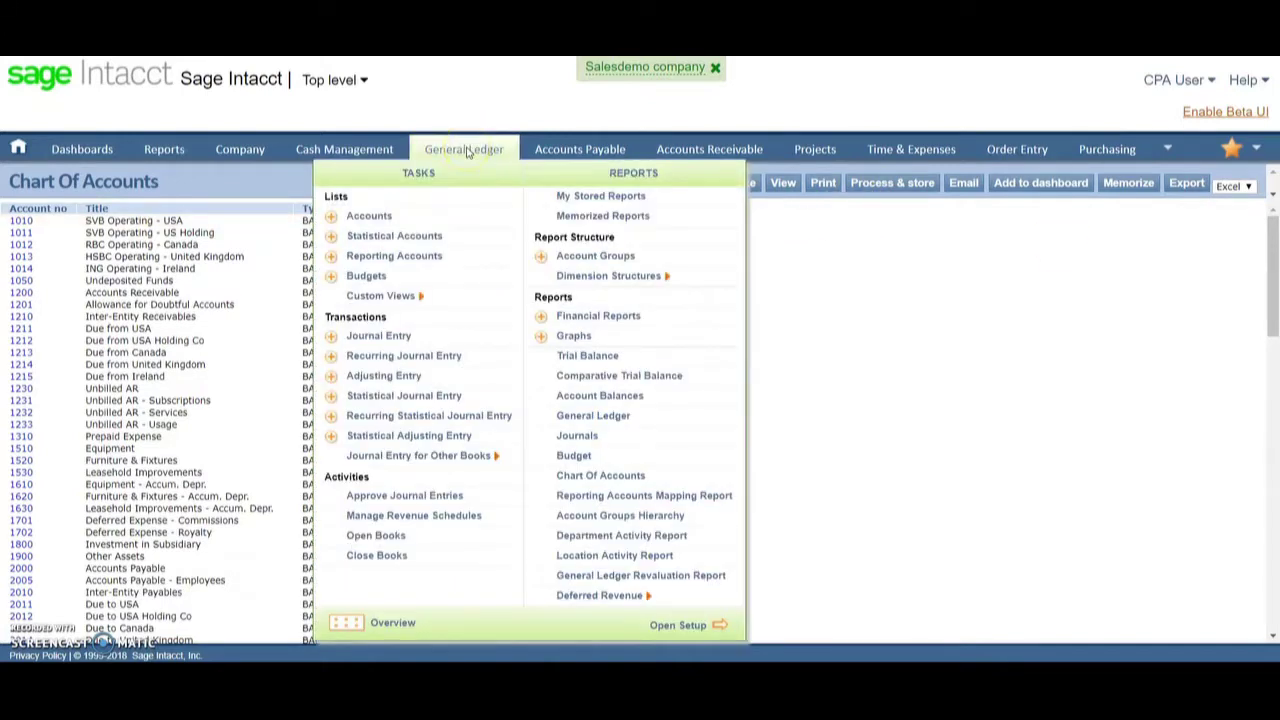
{"action": "left_click", "coordinate": [595, 356]}
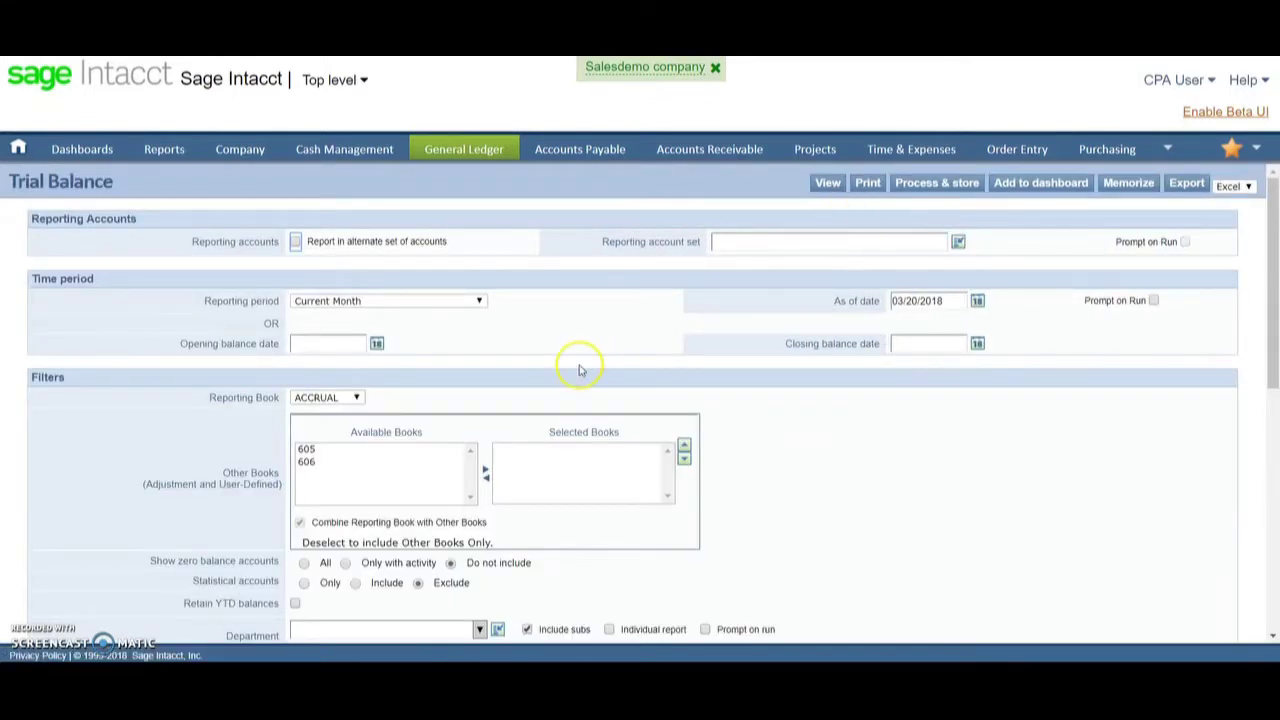
{"action": "left_click", "coordinate": [357, 398]}
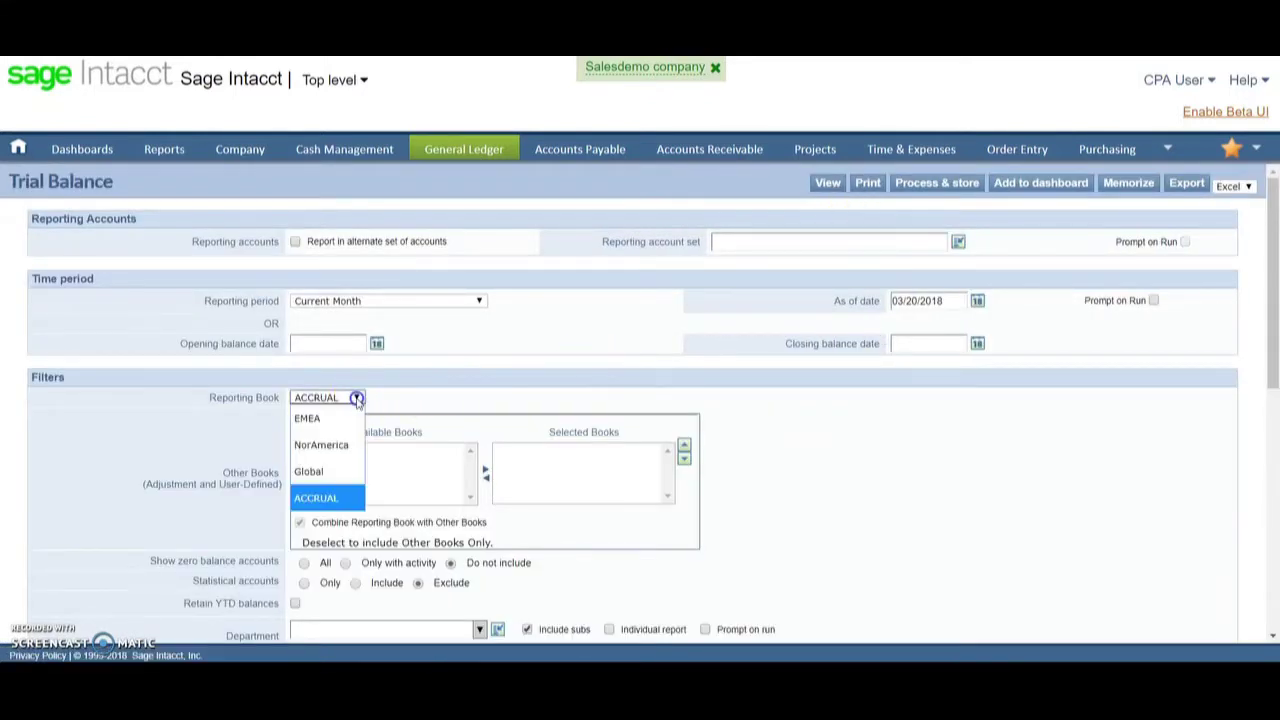
{"action": "left_click", "coordinate": [319, 472]}
{"action": "left_click", "coordinate": [826, 185]}
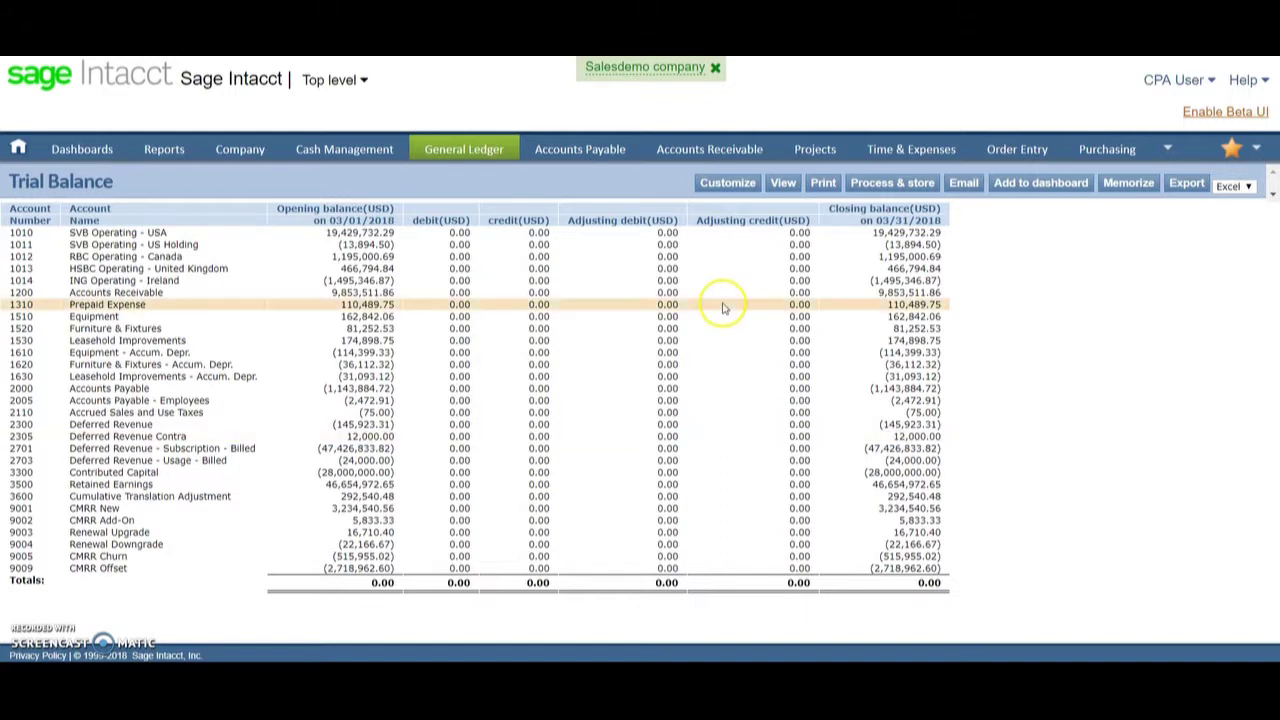
- Start a new general ledger journal entry for USA Holding Company
{"action": "mouse_move", "coordinate": [456, 155]}
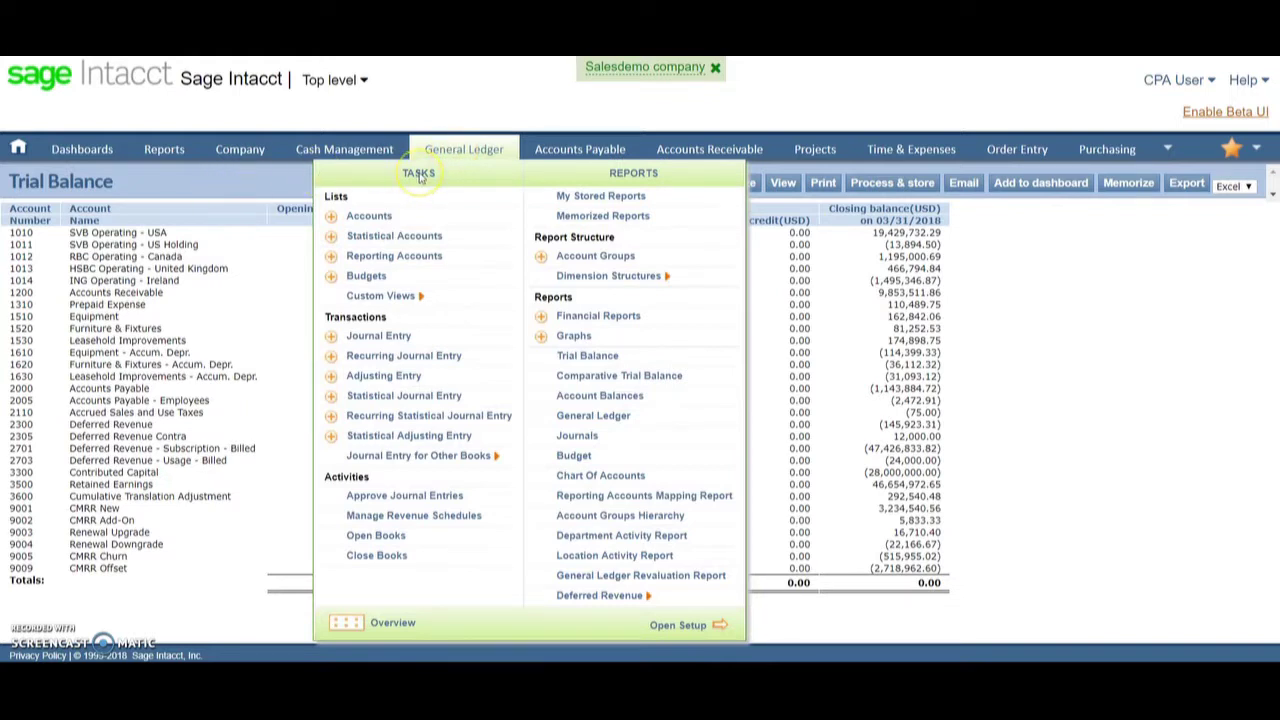
{"action": "left_click", "coordinate": [393, 338]}
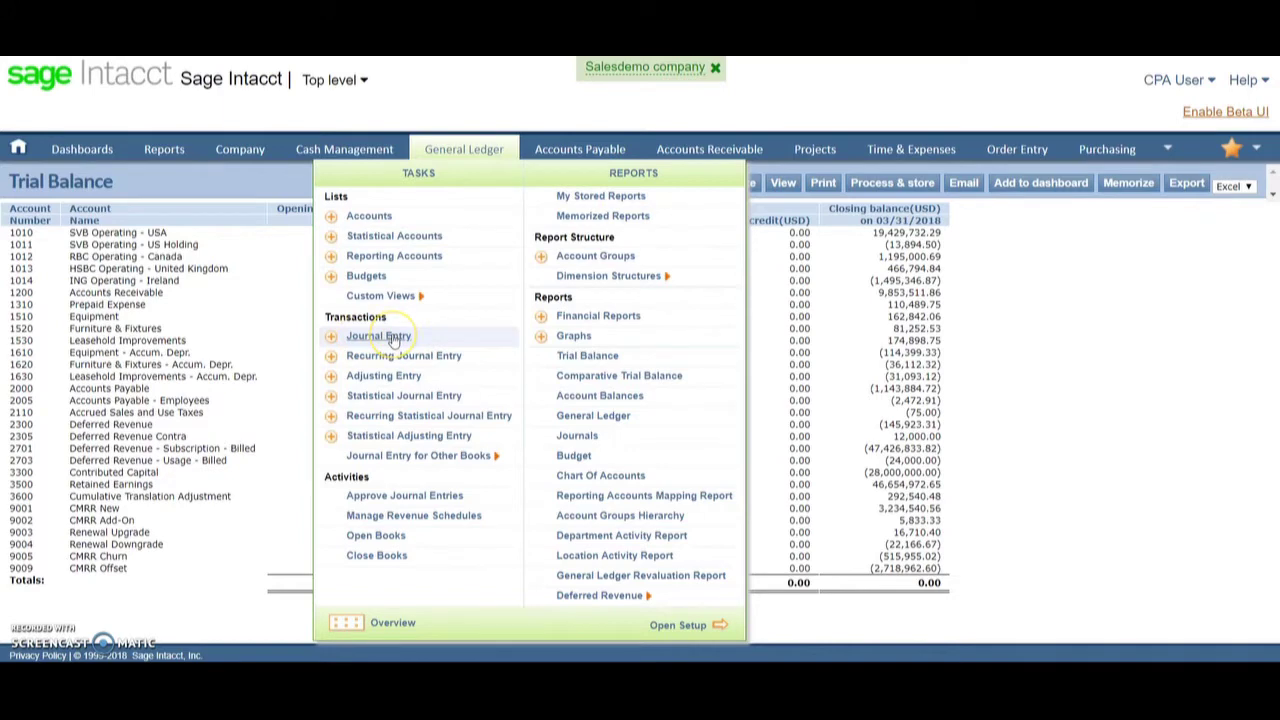
{"action": "left_click", "coordinate": [331, 339]}
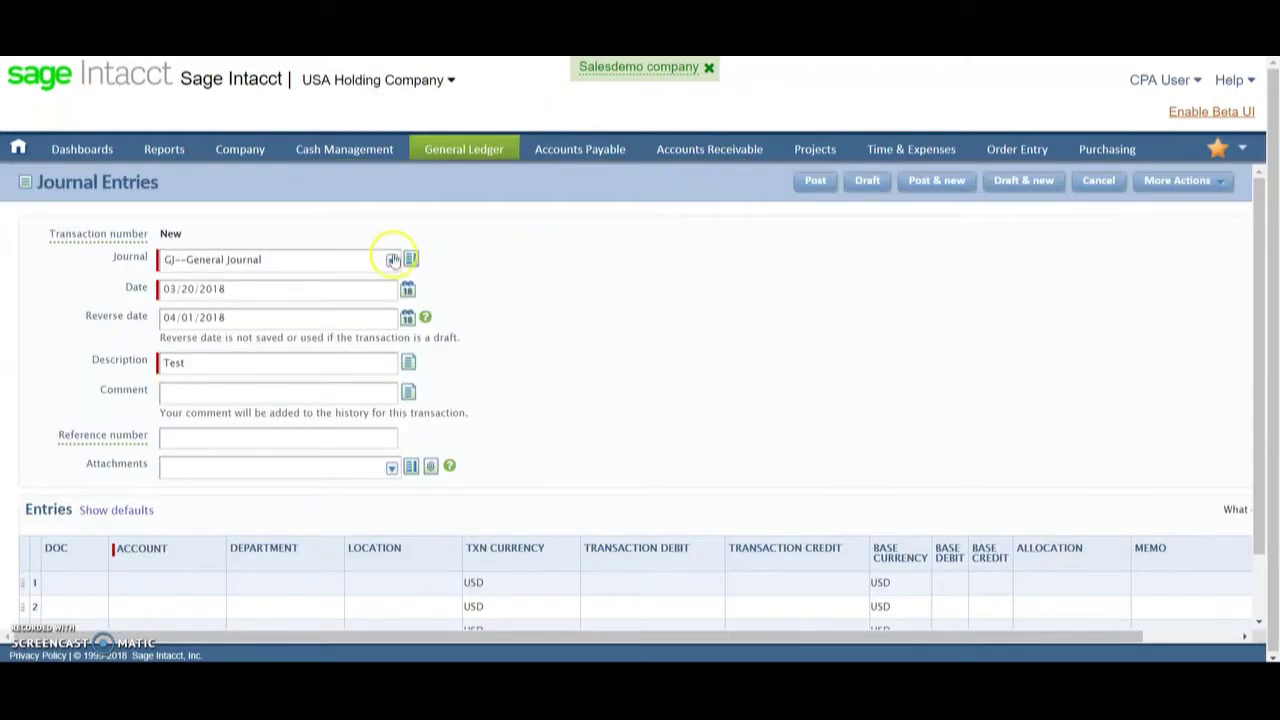
- View the journals available for the entry and the reverse date calendar without changing either
{"action": "left_click", "coordinate": [393, 262]}
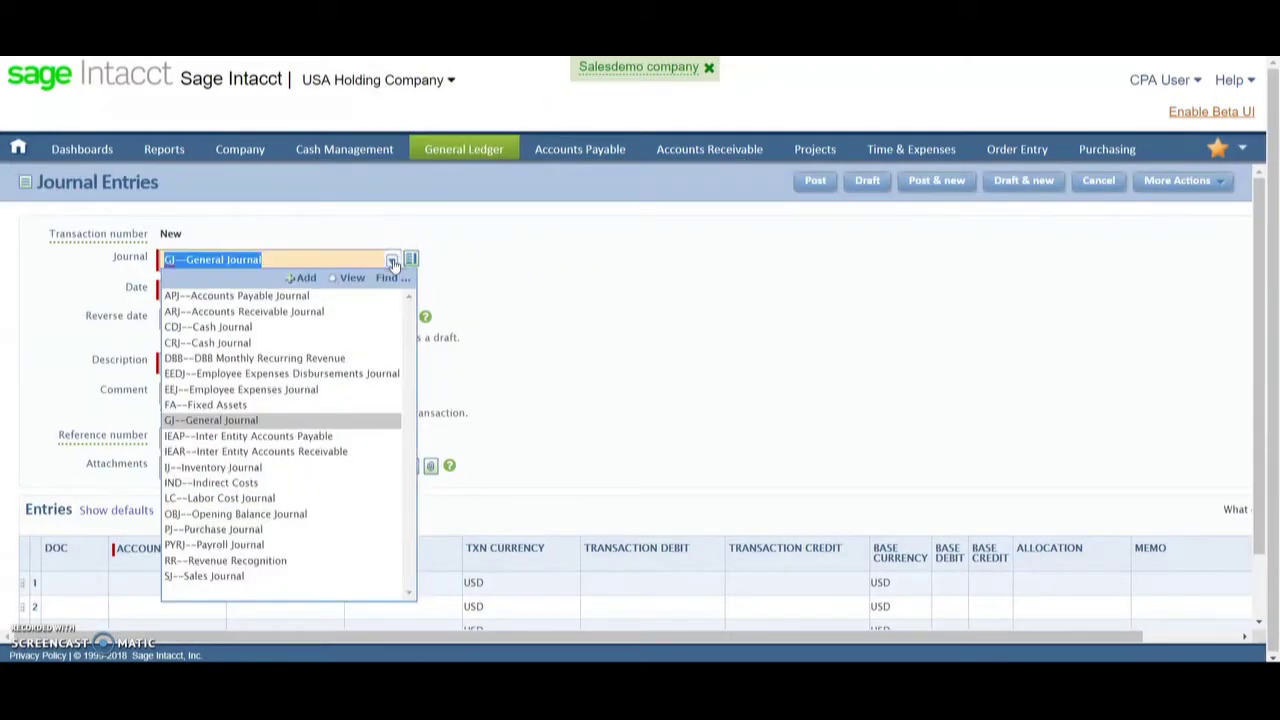
{"action": "left_click", "coordinate": [592, 280]}
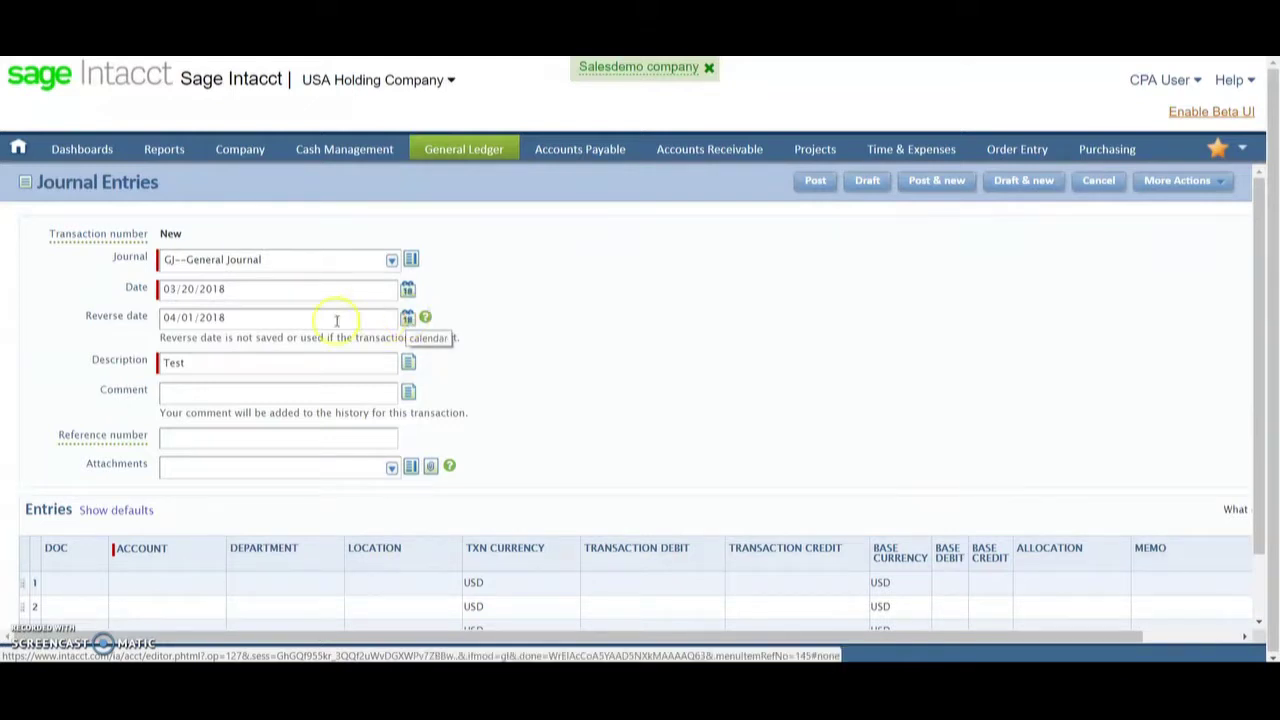
{"action": "left_click", "coordinate": [269, 321]}
{"action": "left_click", "coordinate": [407, 317]}
{"action": "left_click", "coordinate": [583, 334]}
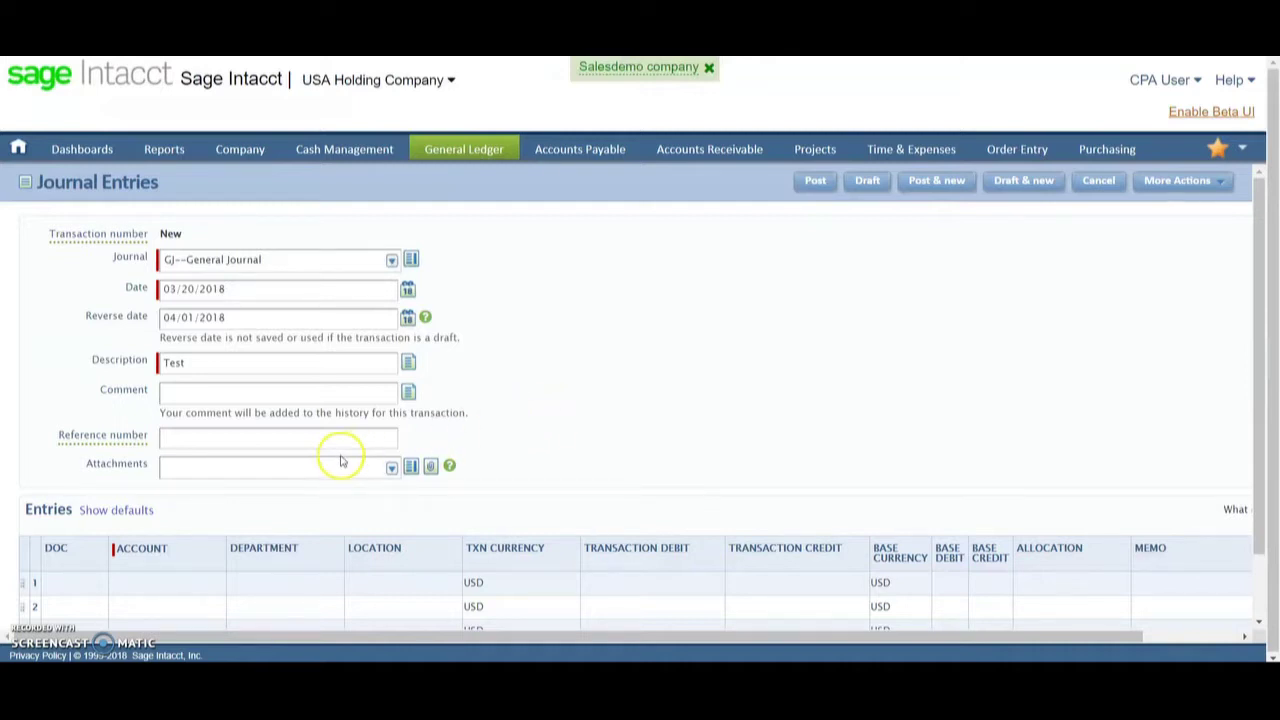
- Set the first entry line to account 1050 Undeposited Funds and department 200--Services, leaving the debit amount blank
{"action": "scroll", "coordinate": [674, 306], "scroll_direction": "down", "scroll_amount": 2}
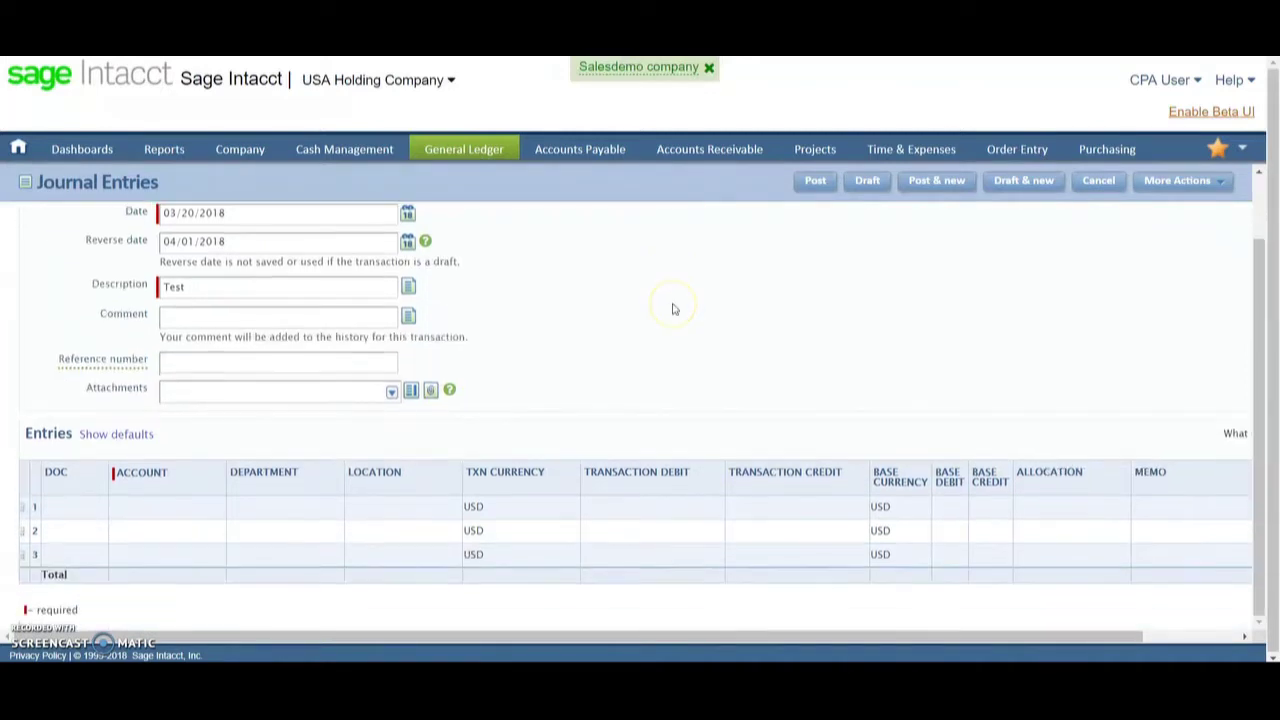
{"action": "left_click", "coordinate": [217, 508]}
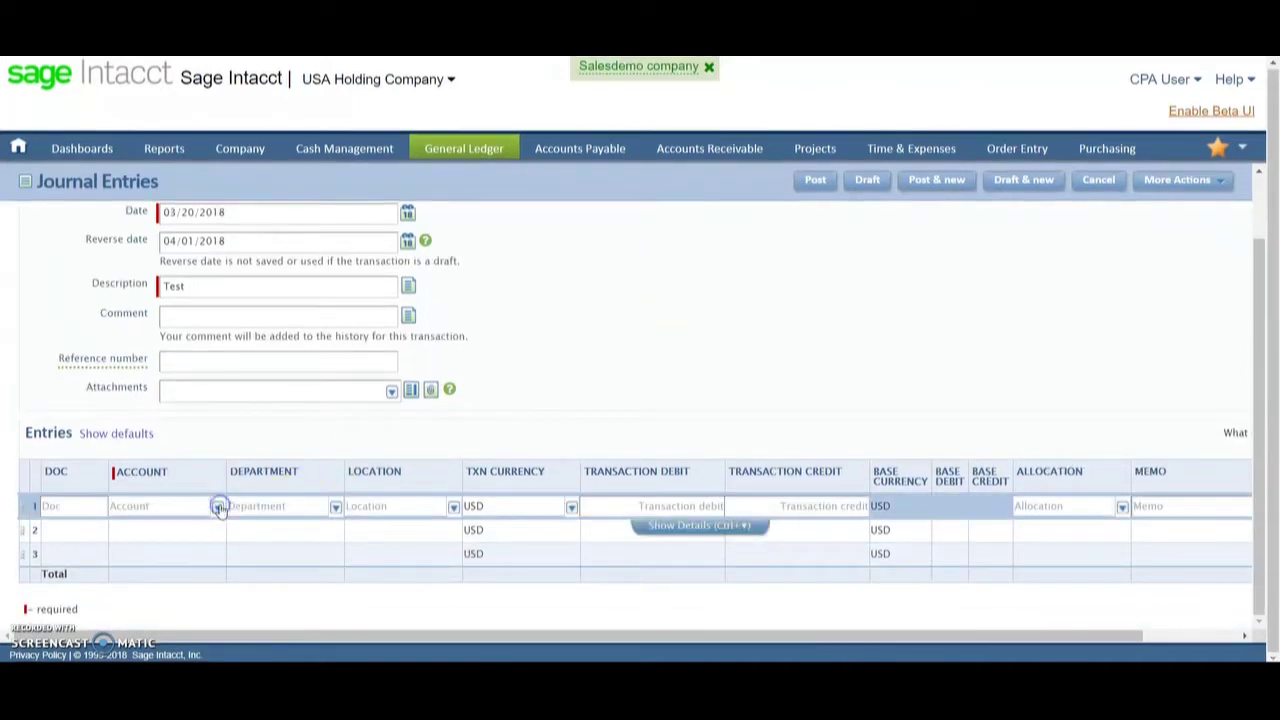
{"action": "left_click", "coordinate": [218, 507]}
{"action": "left_click", "coordinate": [236, 329]}
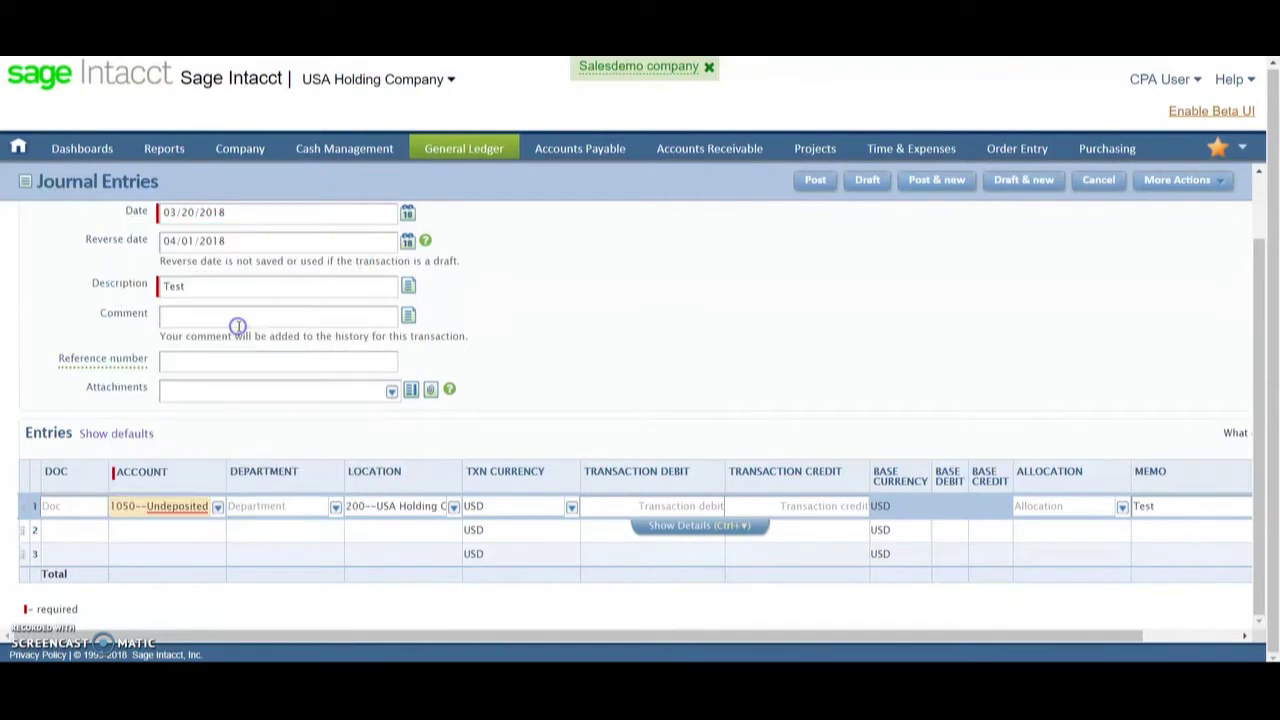
{"action": "left_click", "coordinate": [337, 507]}
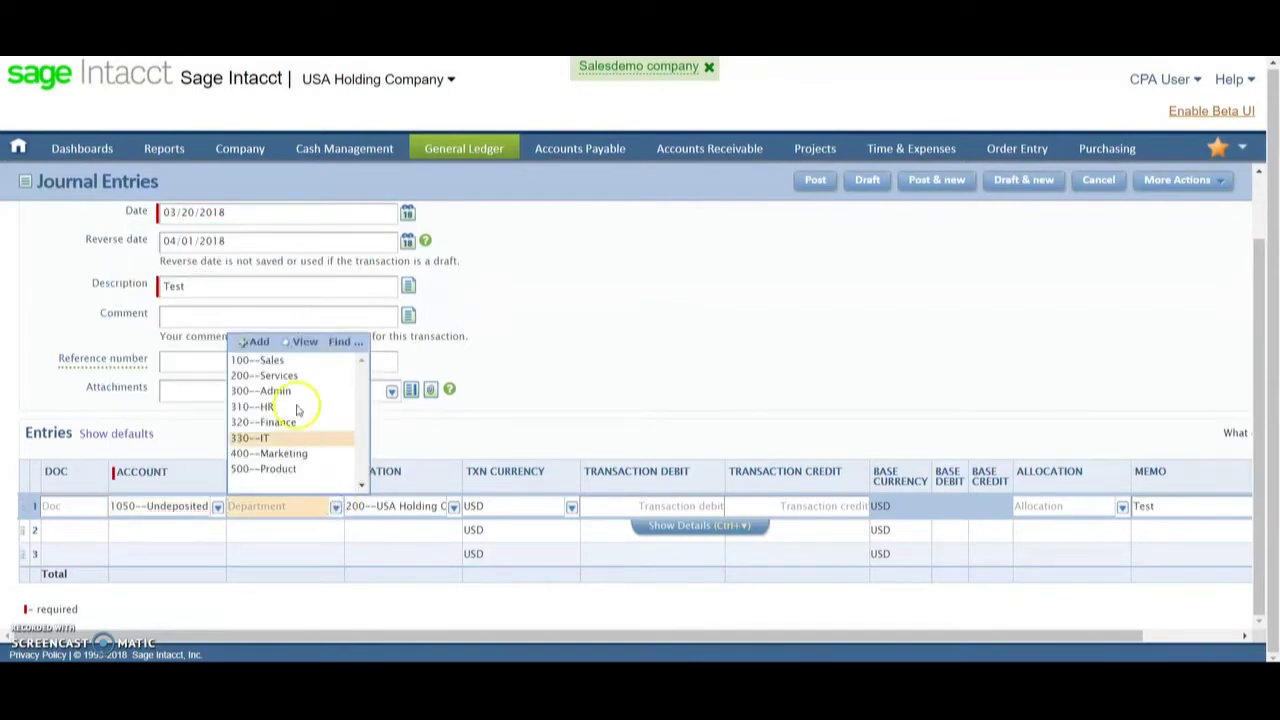
{"action": "left_click", "coordinate": [285, 375]}
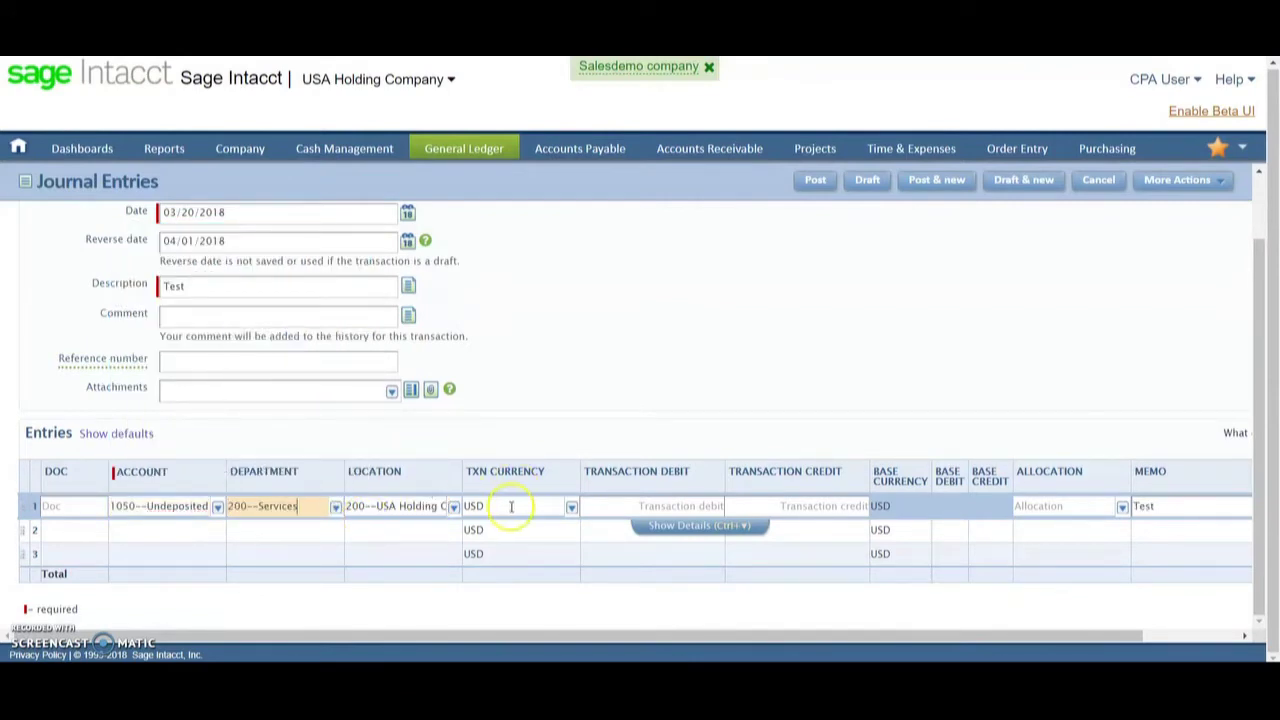
{"action": "left_click", "coordinate": [670, 502]}
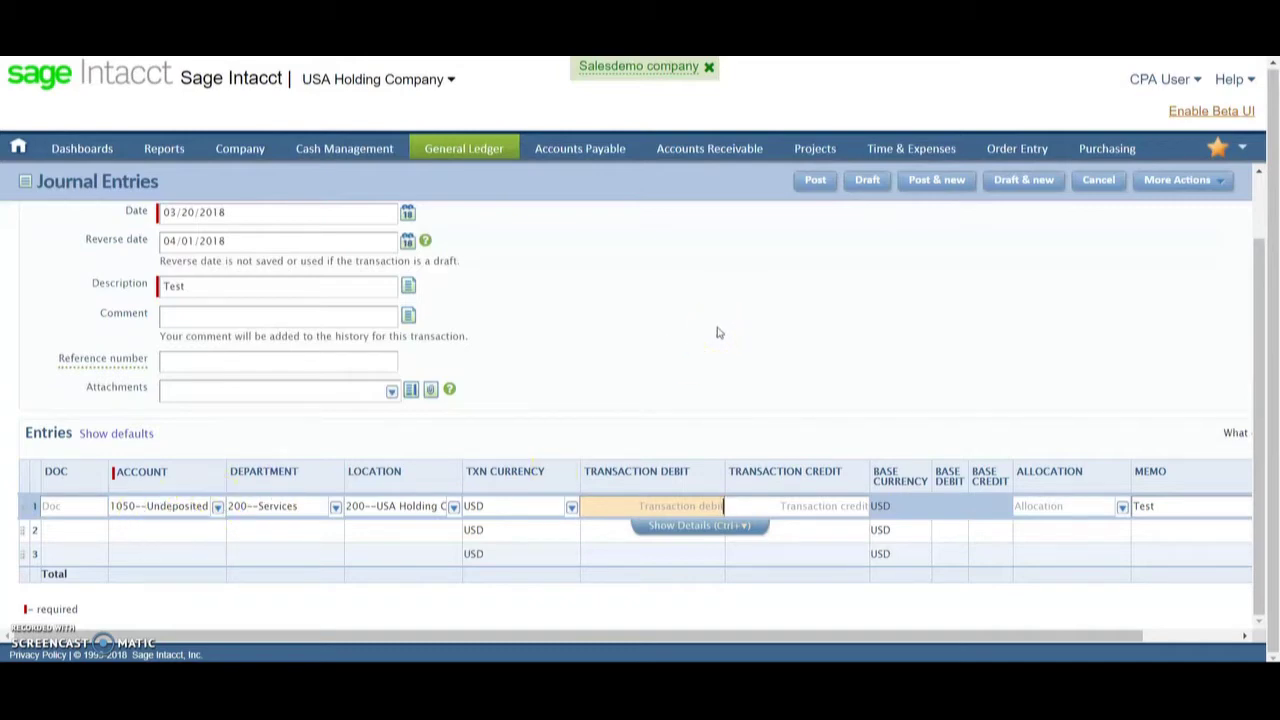
{"action": "left_click", "coordinate": [781, 325]}
{"action": "scroll", "coordinate": [781, 325], "scroll_direction": "up", "scroll_amount": 1}
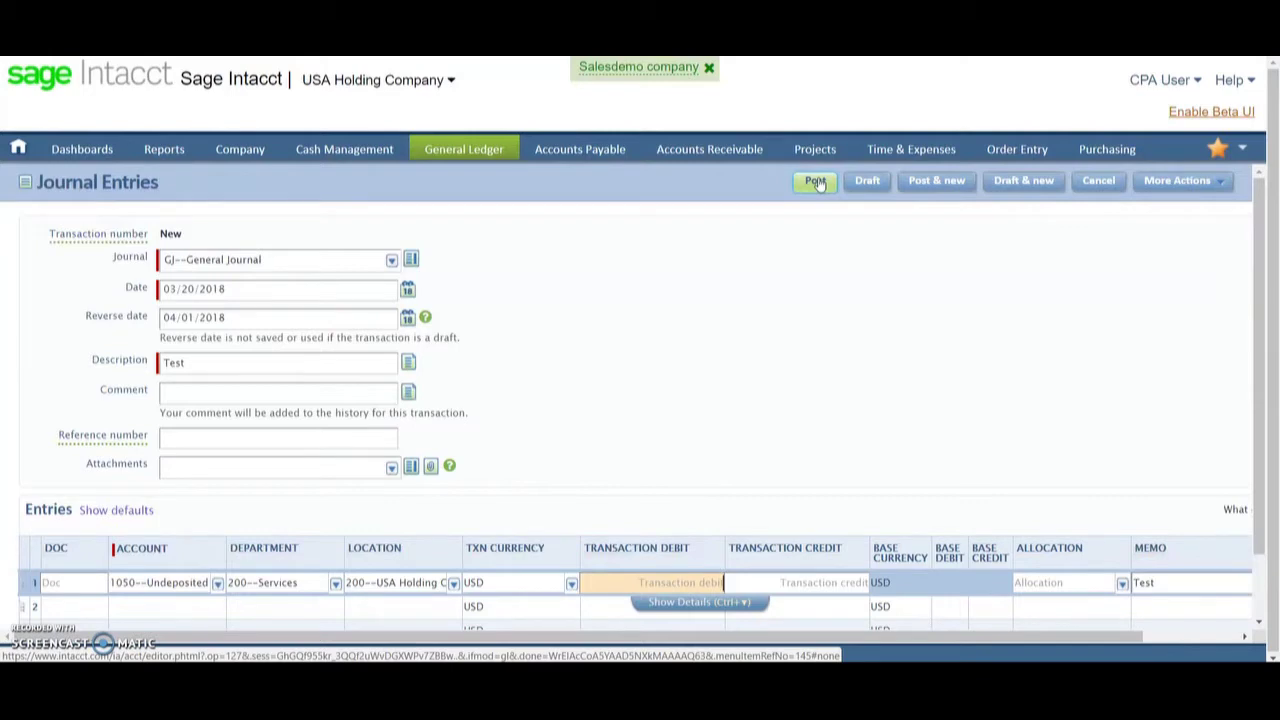
- Return from the unposted journal entry to the top-level company and open Close Books
{"action": "mouse_move", "coordinate": [488, 150]}
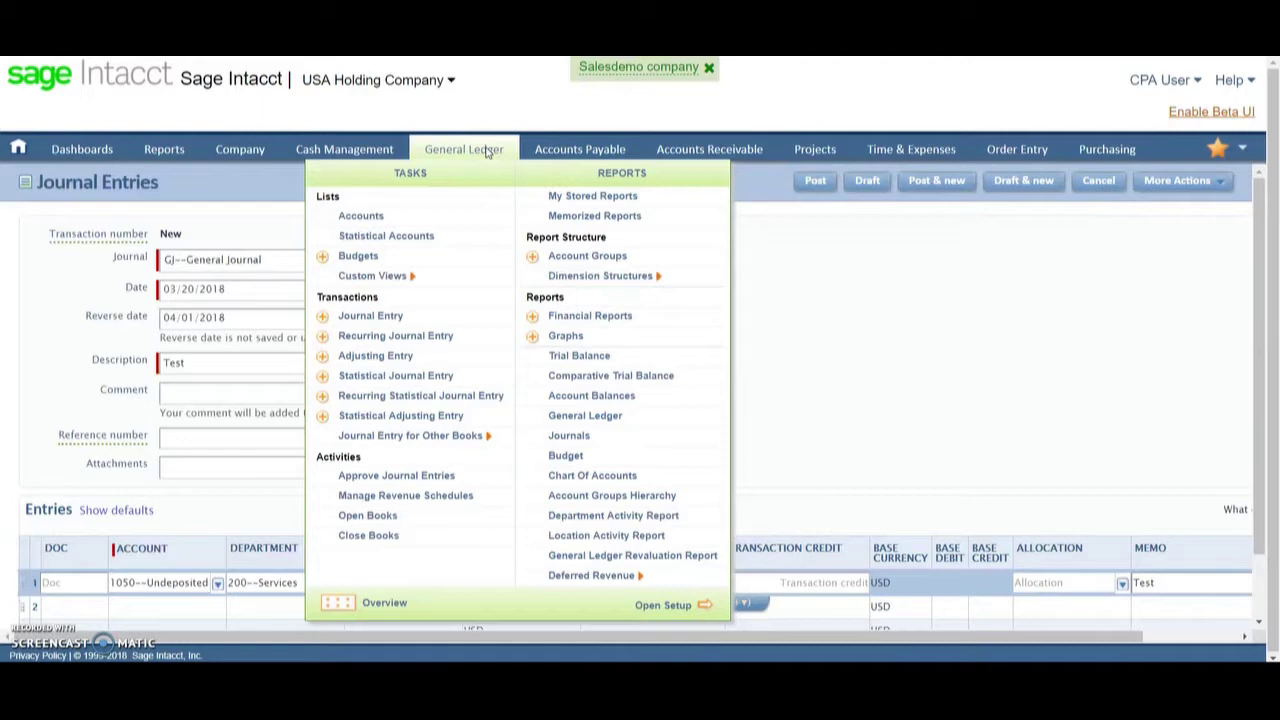
{"action": "left_click", "coordinate": [472, 198]}
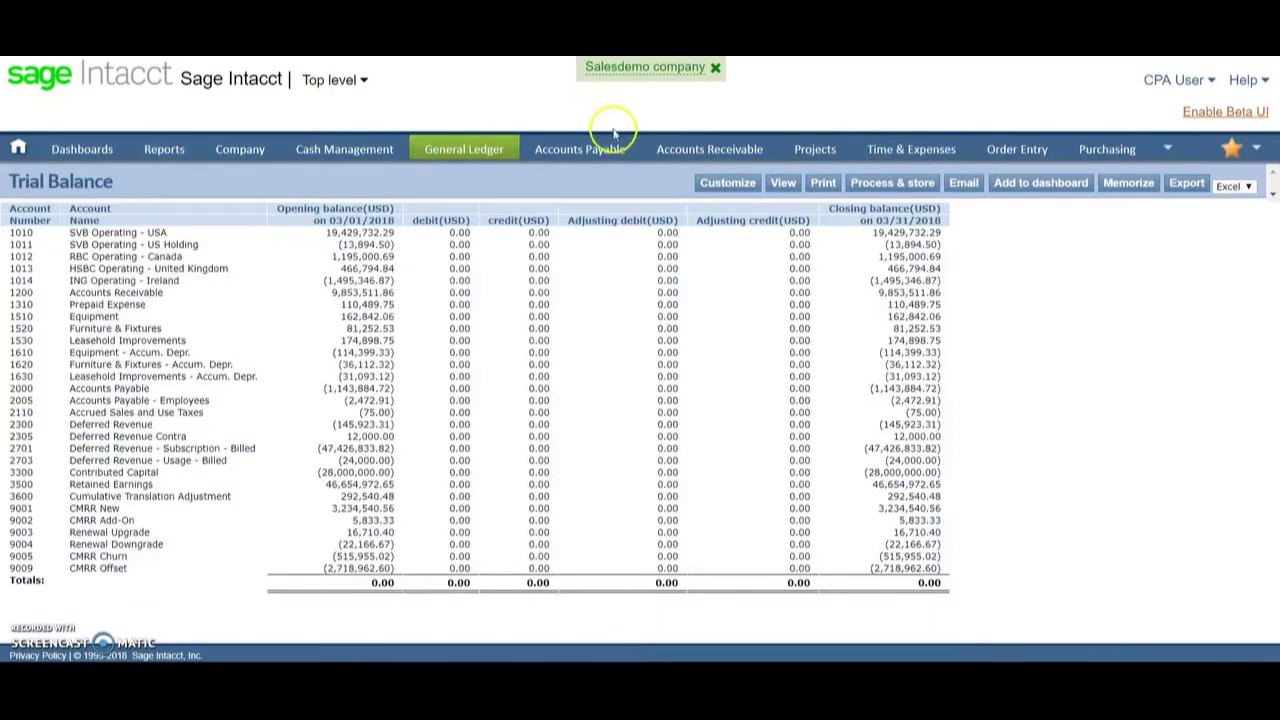
{"action": "left_click", "coordinate": [481, 152]}
{"action": "left_click", "coordinate": [377, 537]}
{"action": "left_click", "coordinate": [376, 555]}
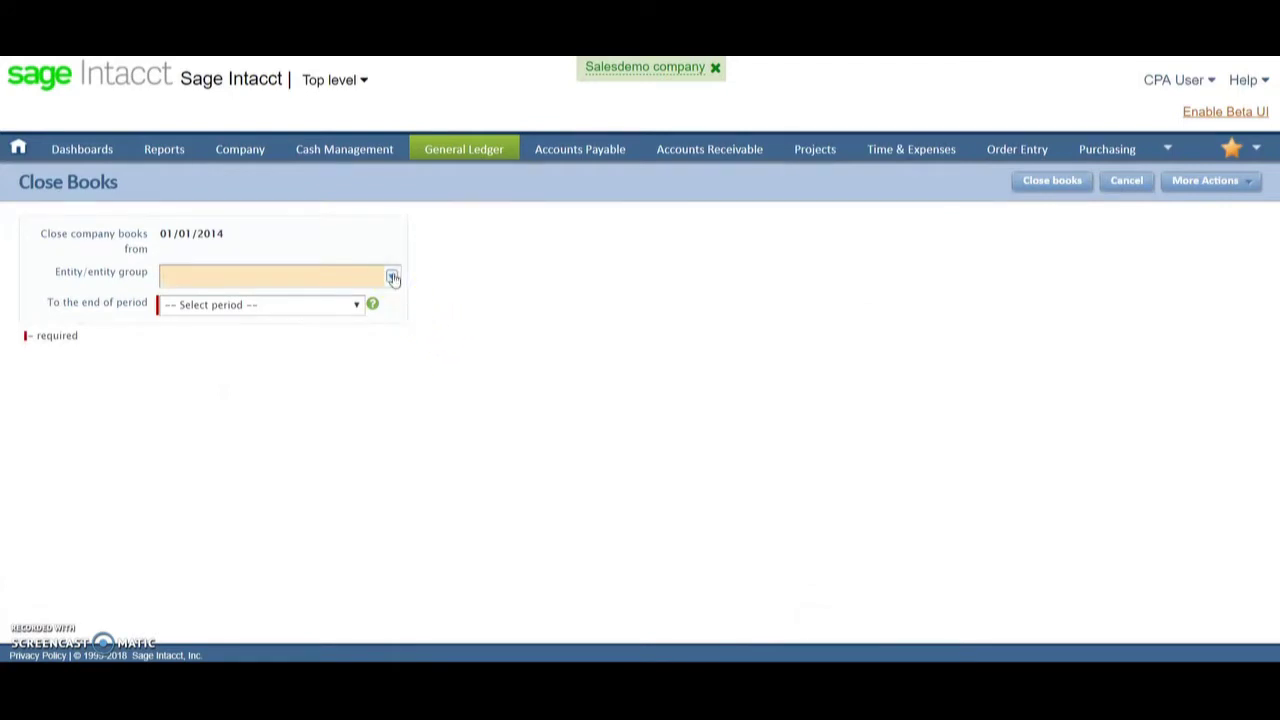
- View the entities and entity groups whose books can be closed without selecting one
{"action": "left_click", "coordinate": [393, 278]}
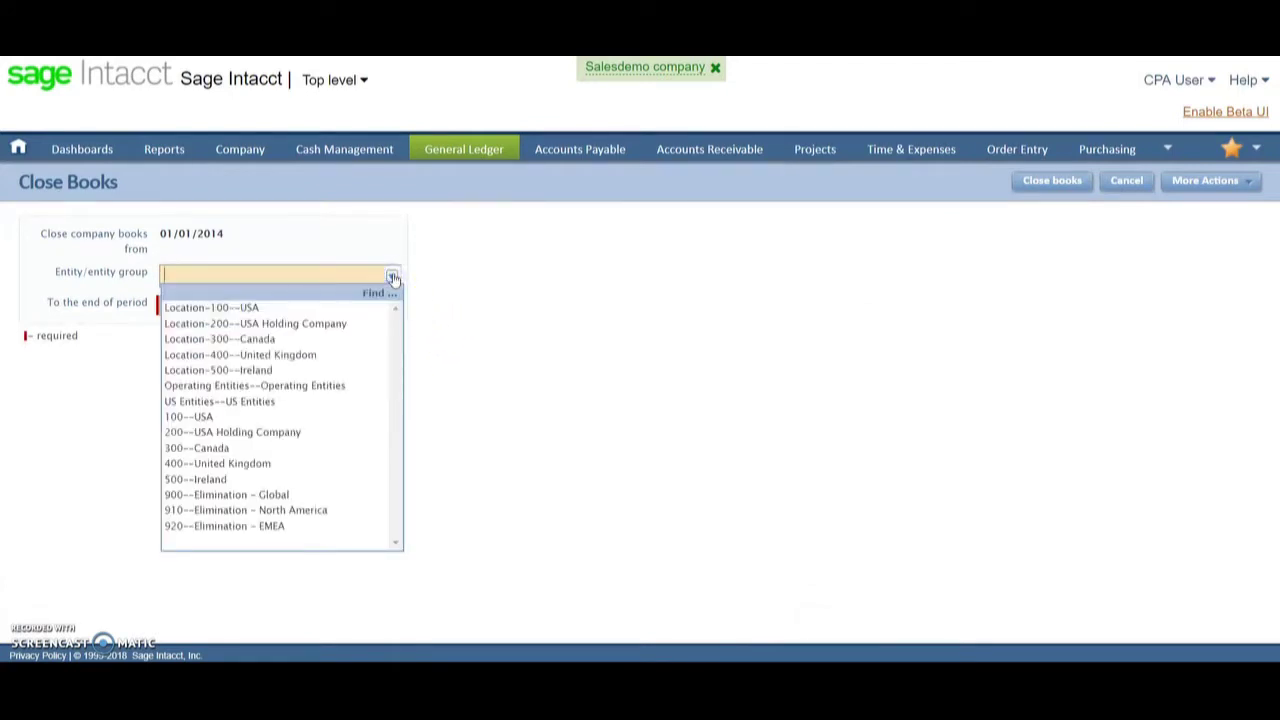
{"action": "left_click", "coordinate": [503, 298]}
{"action": "left_click", "coordinate": [413, 295]}
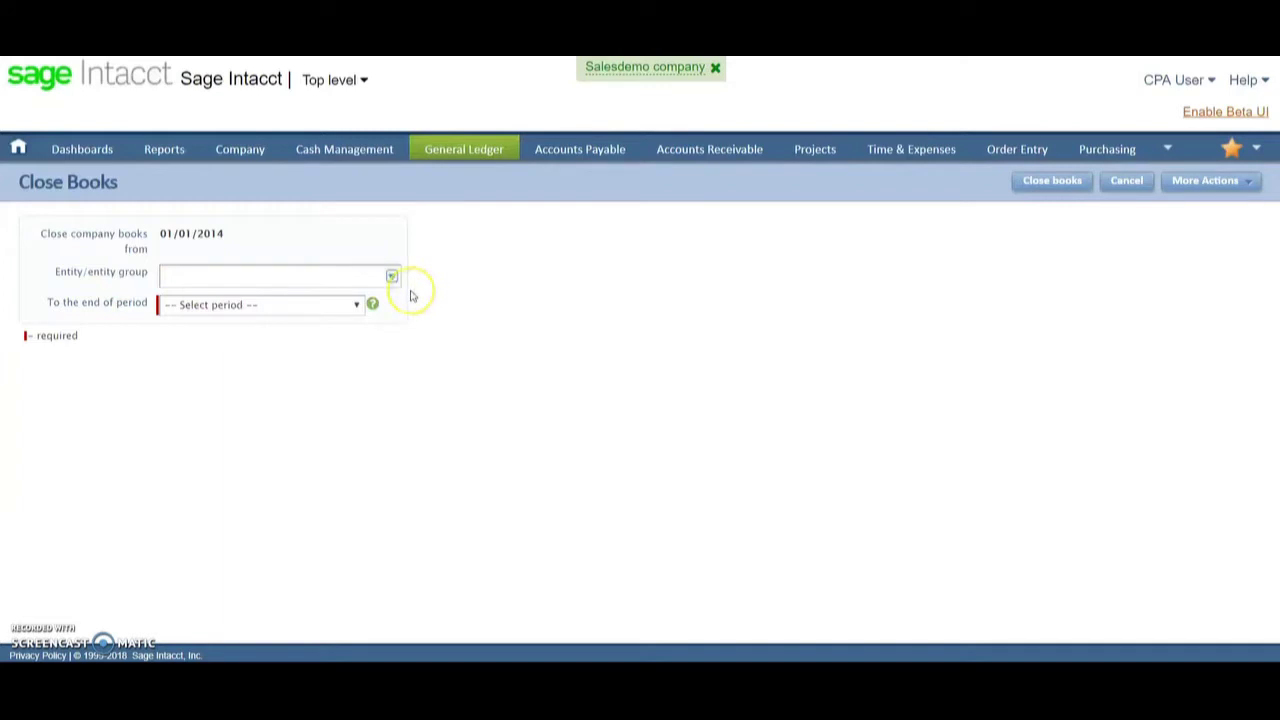
- Close the company books to the end of Month Ended January 2014
{"action": "left_click", "coordinate": [355, 308]}
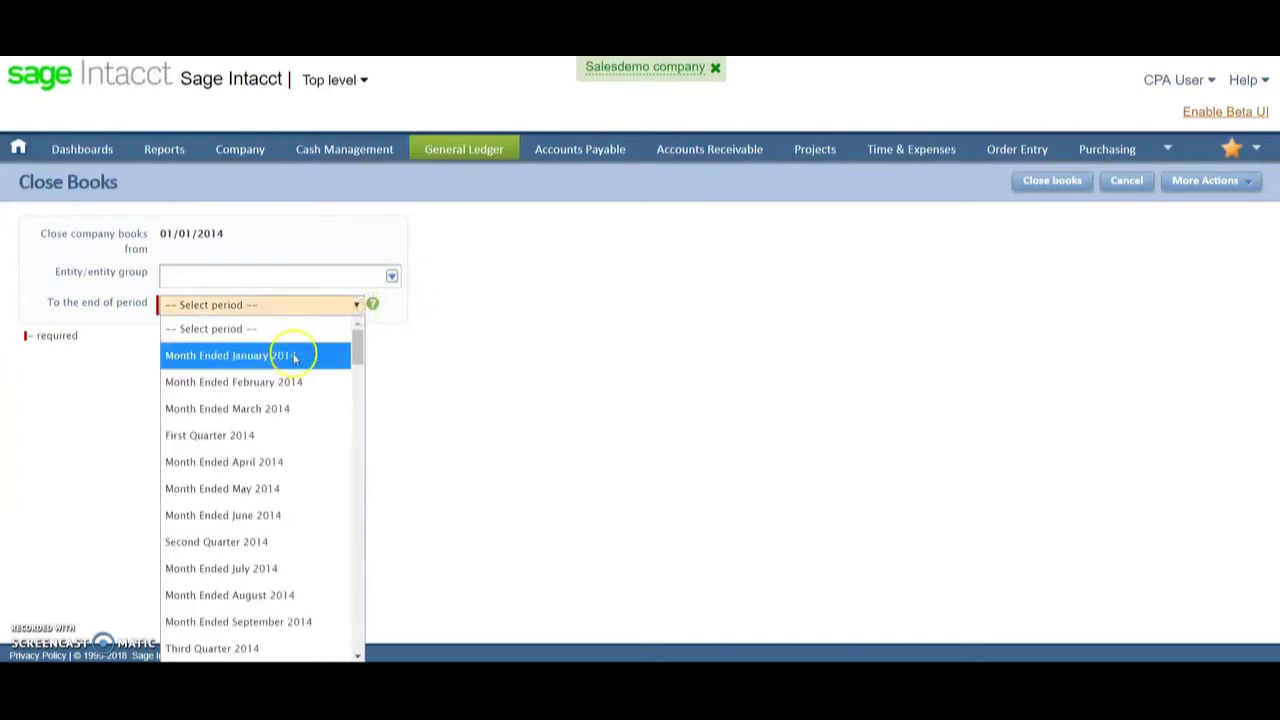
{"action": "left_click", "coordinate": [285, 355]}
{"action": "left_click", "coordinate": [1044, 192]}
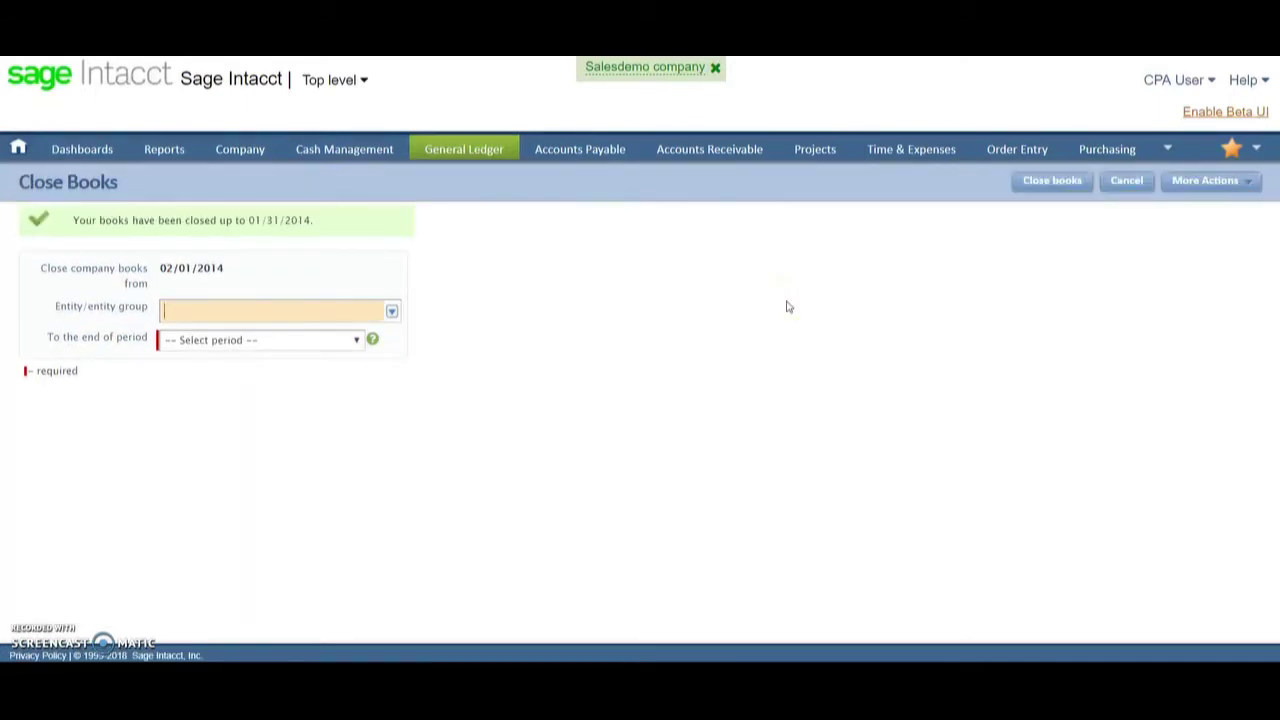
{"action": "left_click", "coordinate": [618, 277]}
- Reopen the company books to the beginning of Month Ended January 2014, with no subledgers selected
{"action": "mouse_move", "coordinate": [468, 150]}
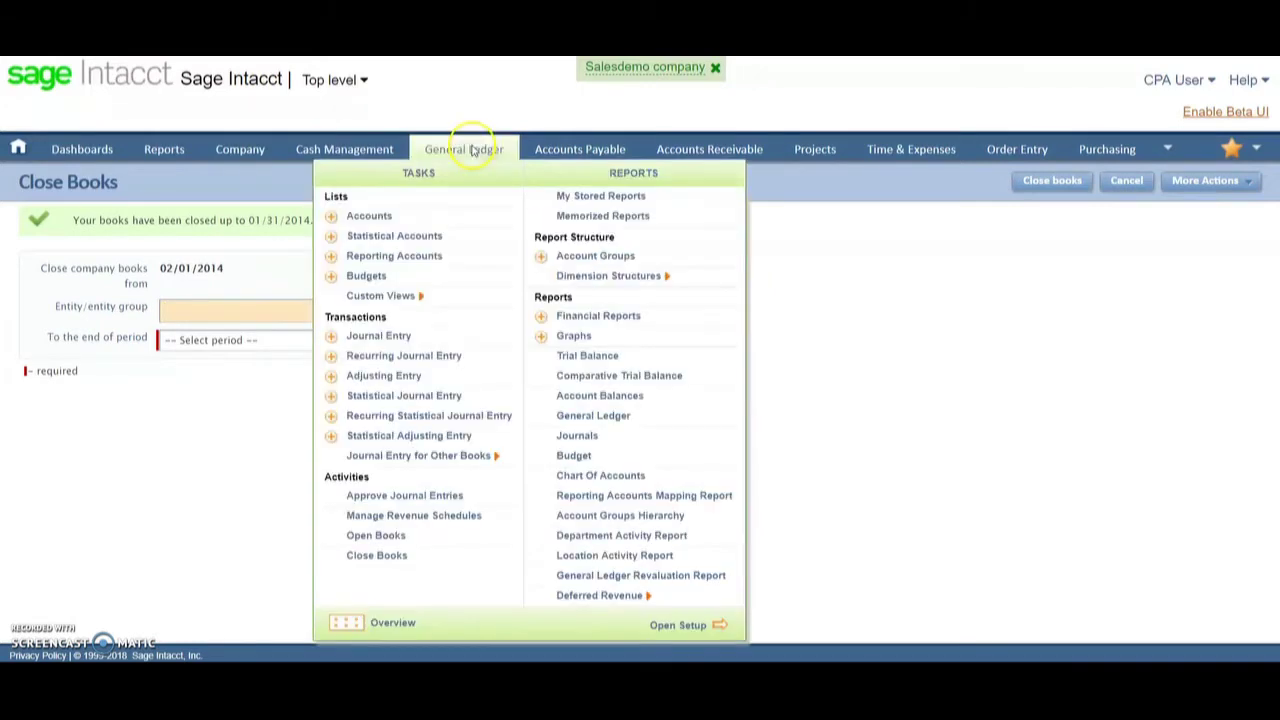
{"action": "left_click", "coordinate": [389, 535]}
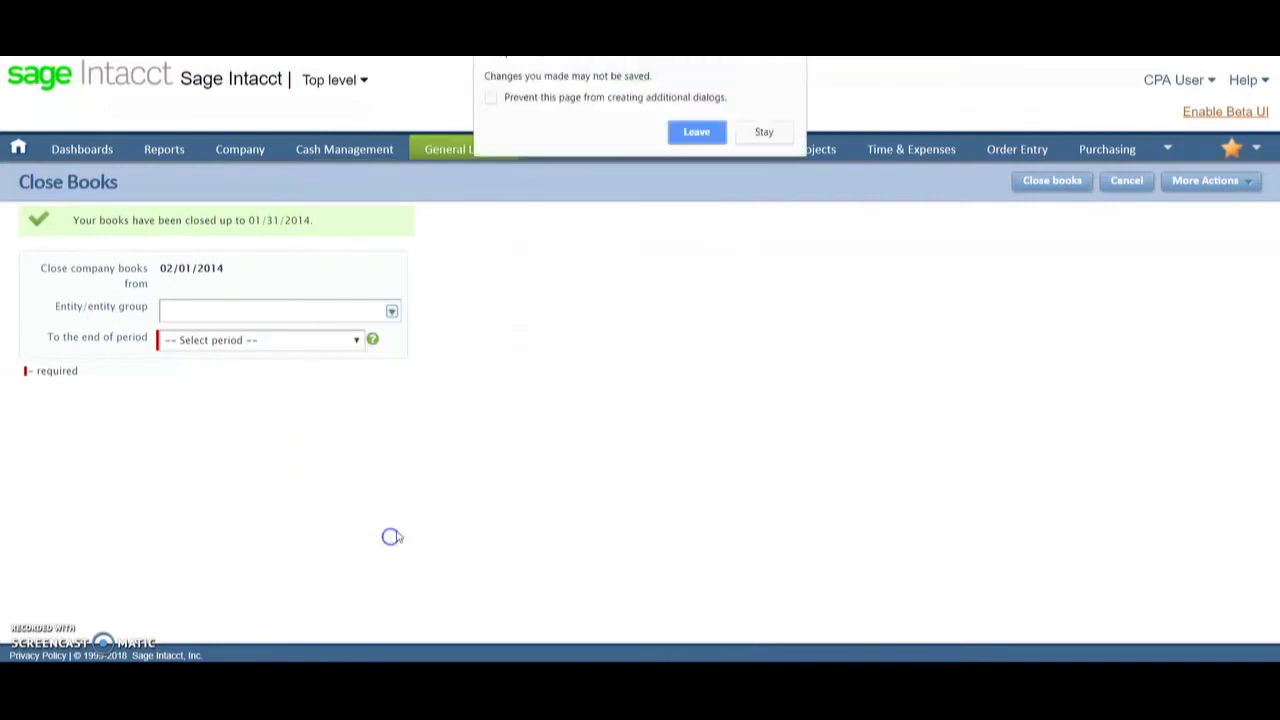
{"action": "left_click", "coordinate": [696, 131]}
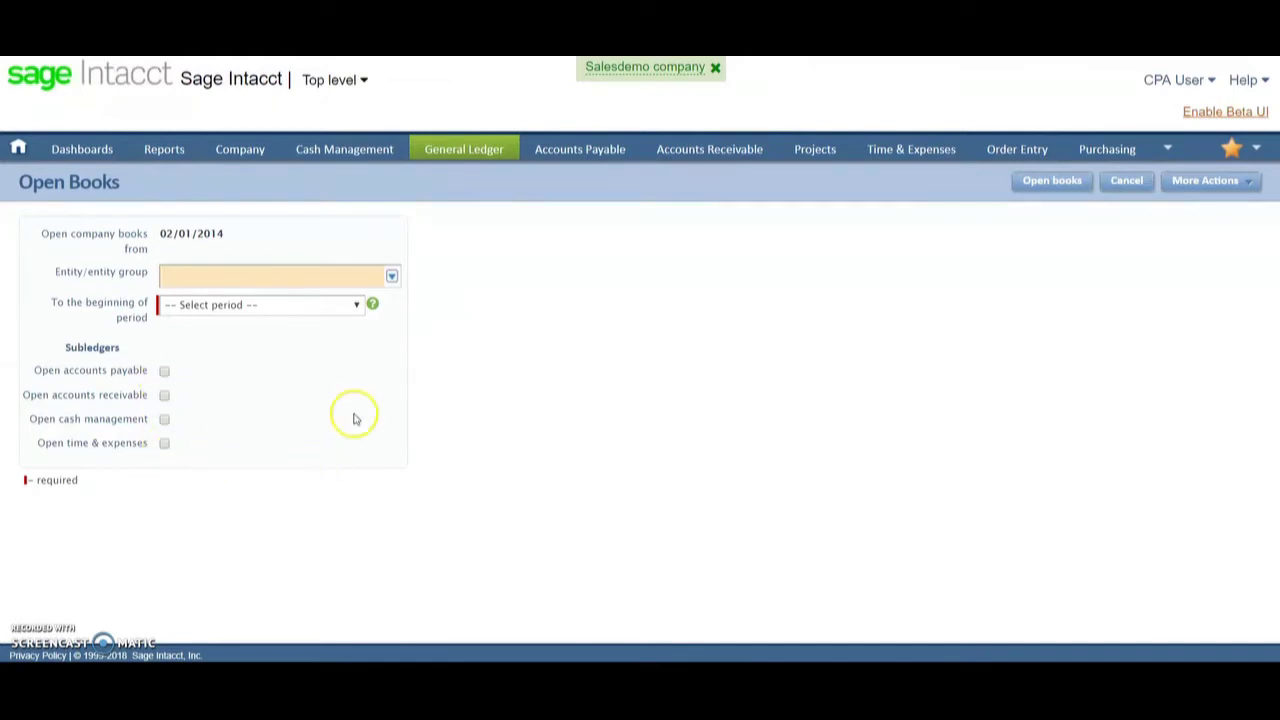
{"action": "left_click", "coordinate": [357, 309]}
{"action": "left_click", "coordinate": [298, 354]}
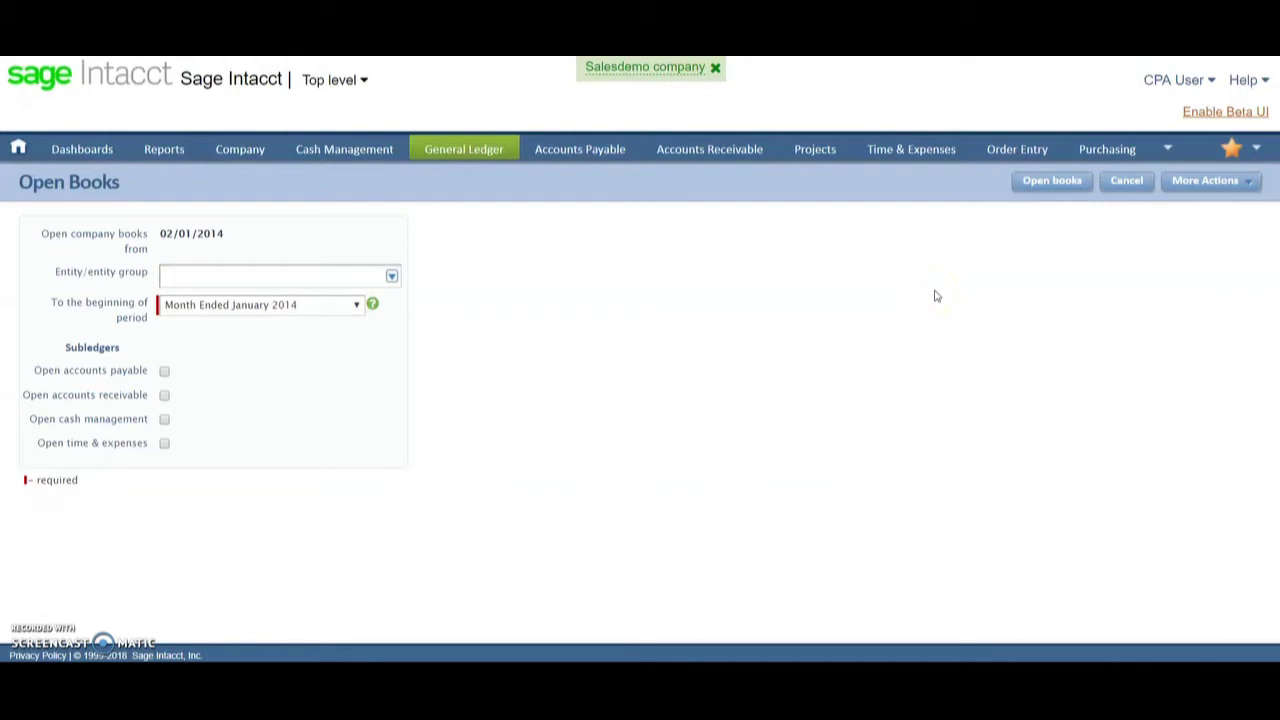
{"action": "left_click", "coordinate": [1056, 186]}
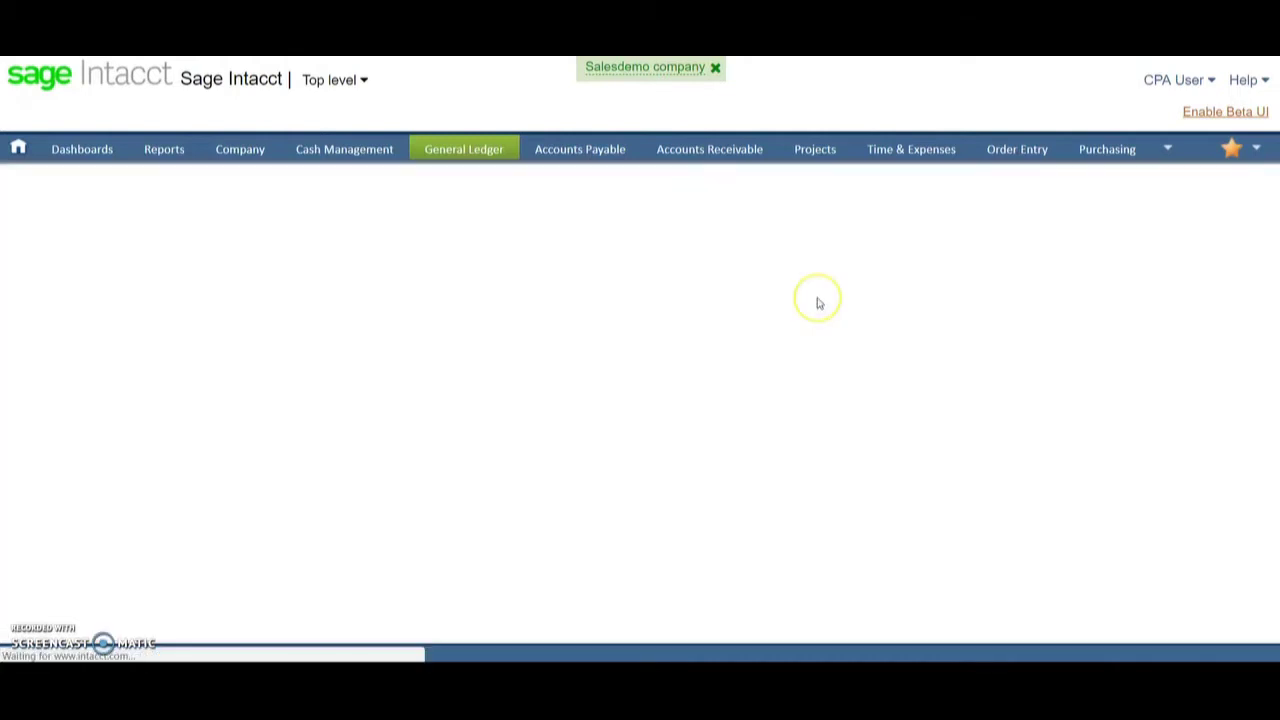